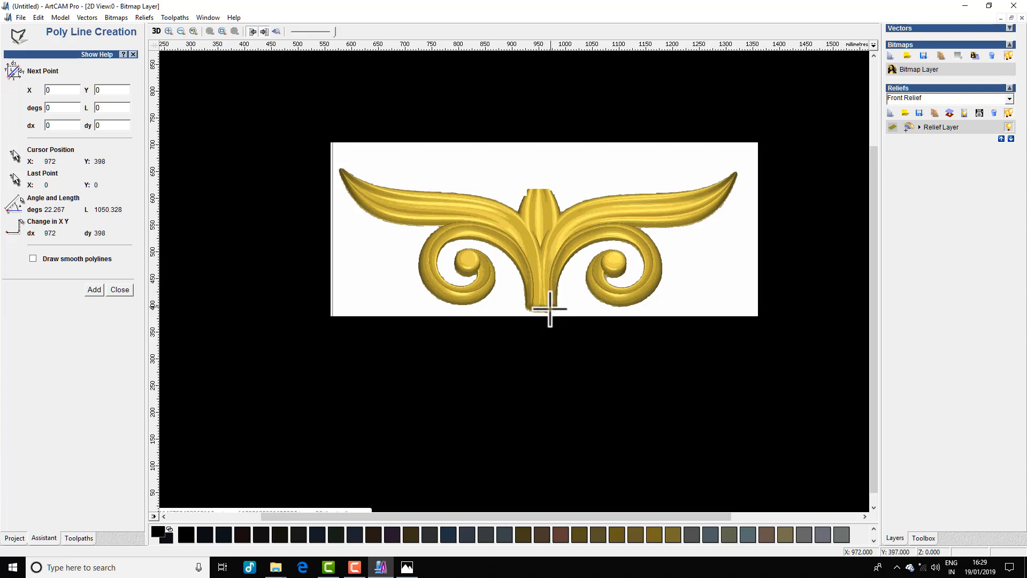
Draw an open three-point polyline from the stem's base through the notch beside the central bud to the right wing's tip
click(542, 312)
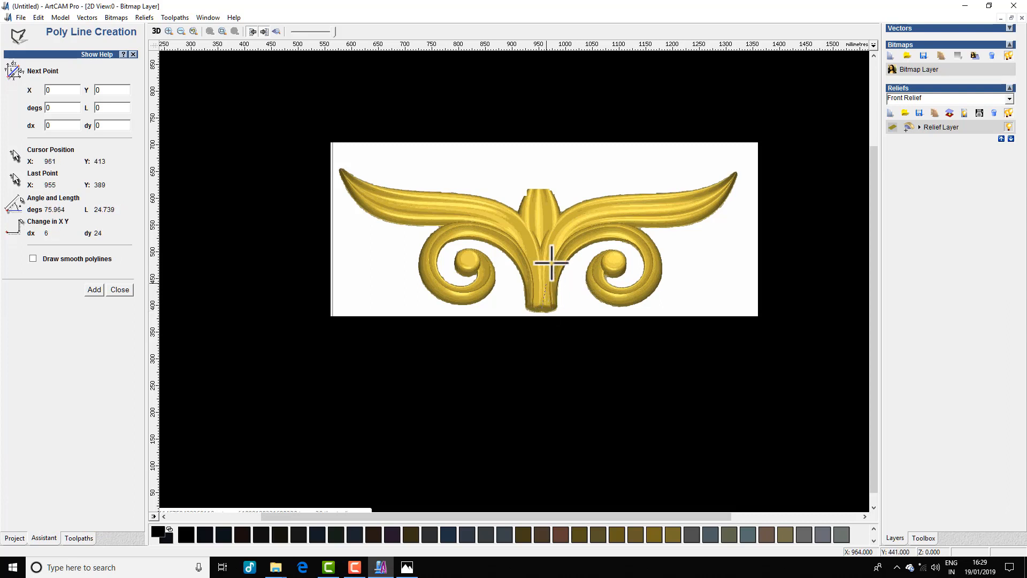
click(570, 206)
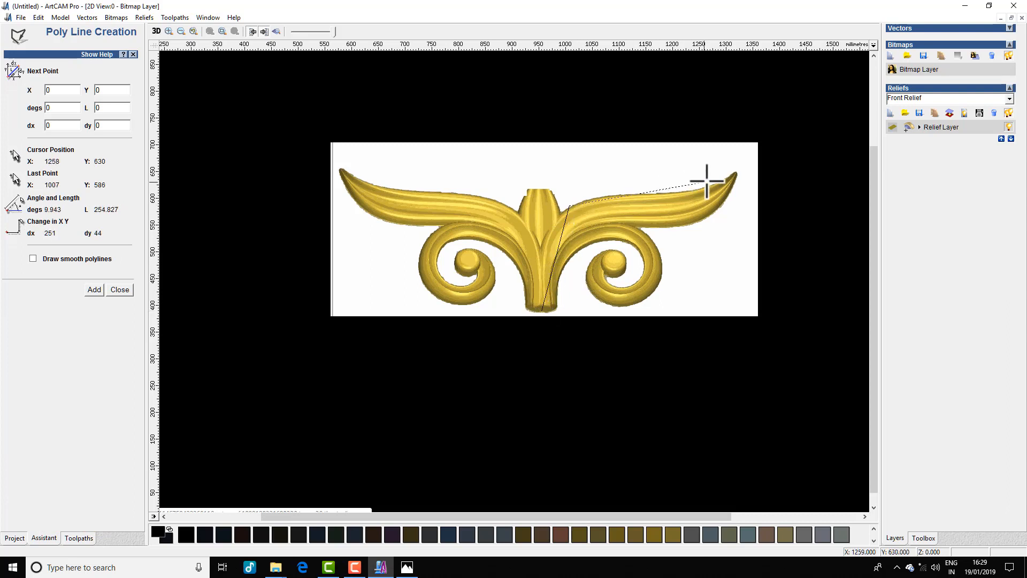
click(736, 173)
key(Escape)
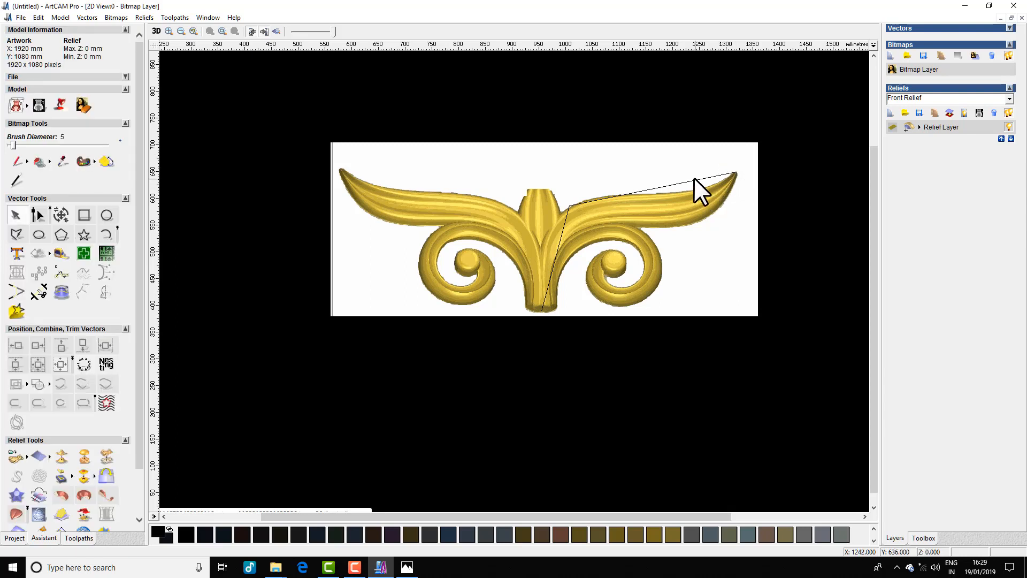
Edit the new polyline's nodes and bend its lower span into a Bezier curve along the stem
click(693, 179)
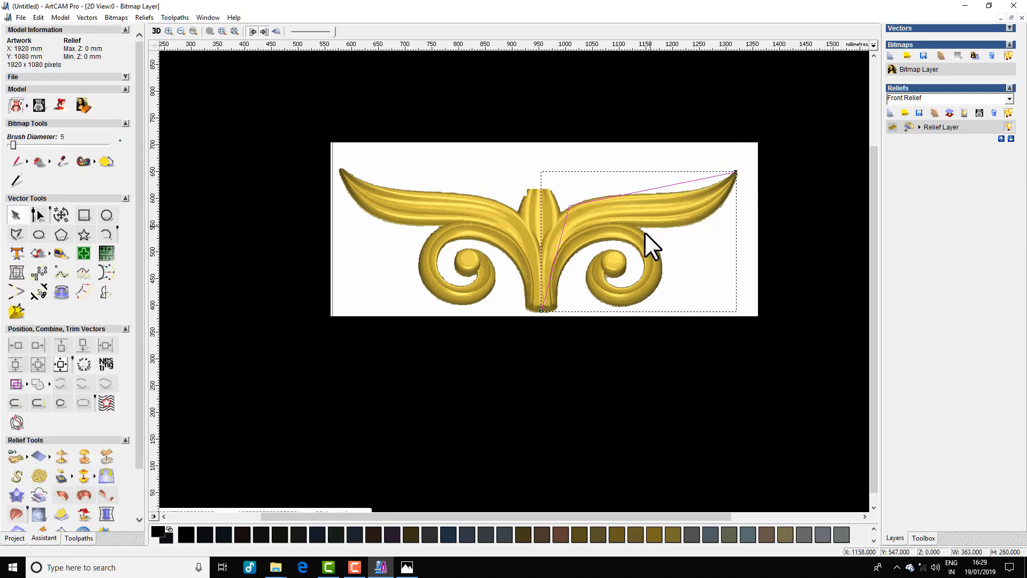
key(n)
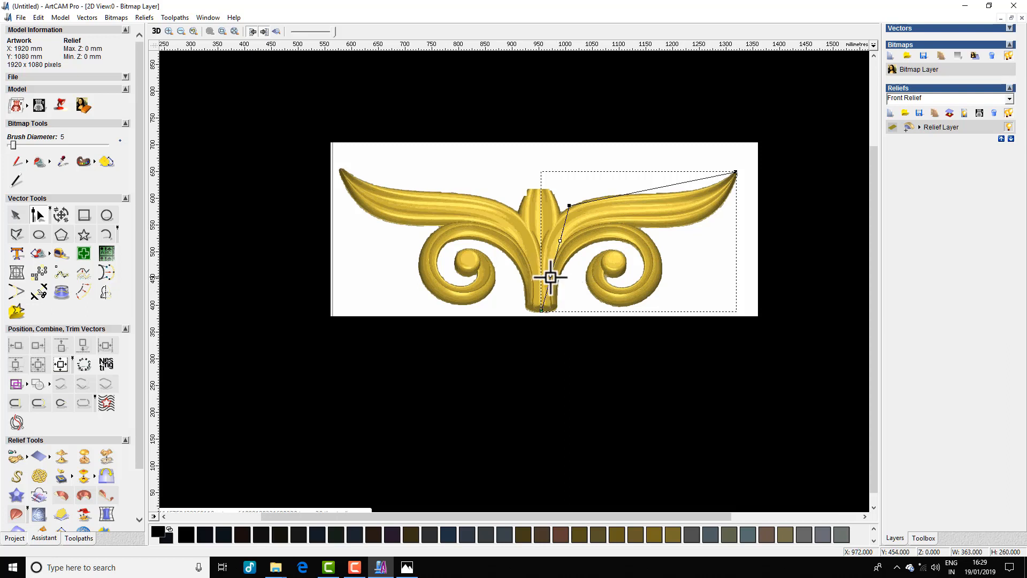
drag(532, 262, 538, 232)
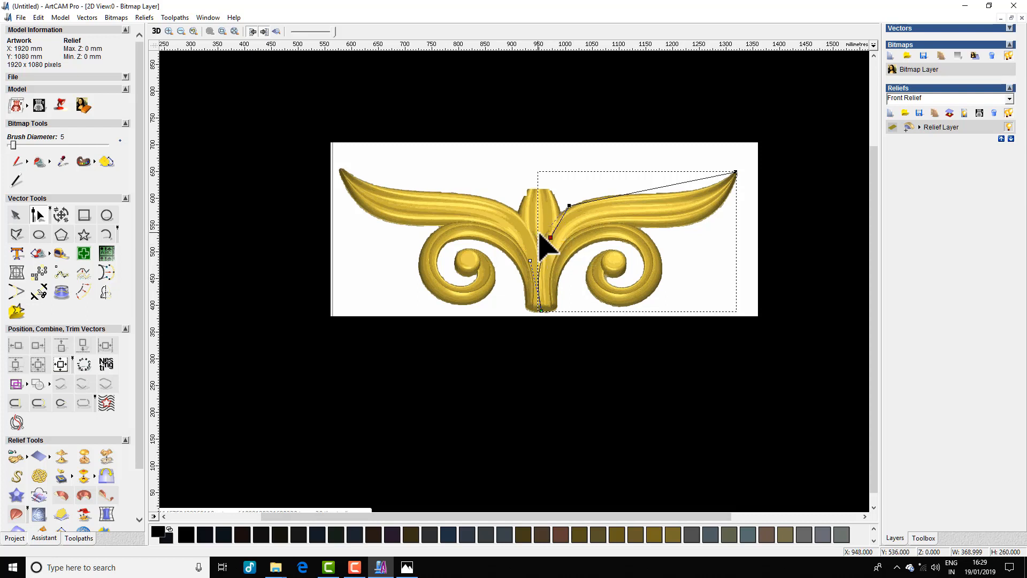
scroll(571, 216, up, 2)
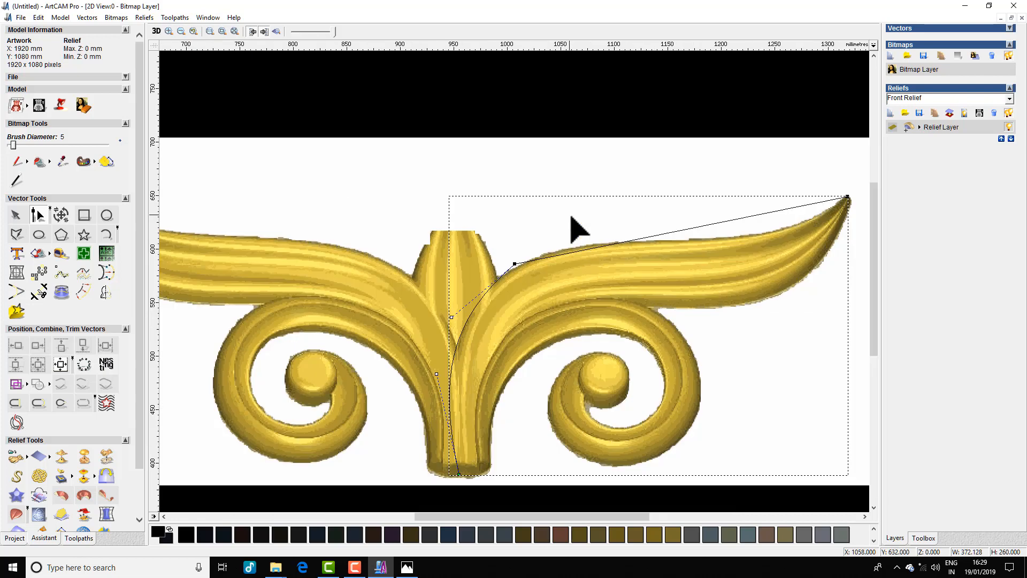
Smooth the polyline's middle node and adjust its control handles so the curve follows the right wing's upper edge
click(515, 264)
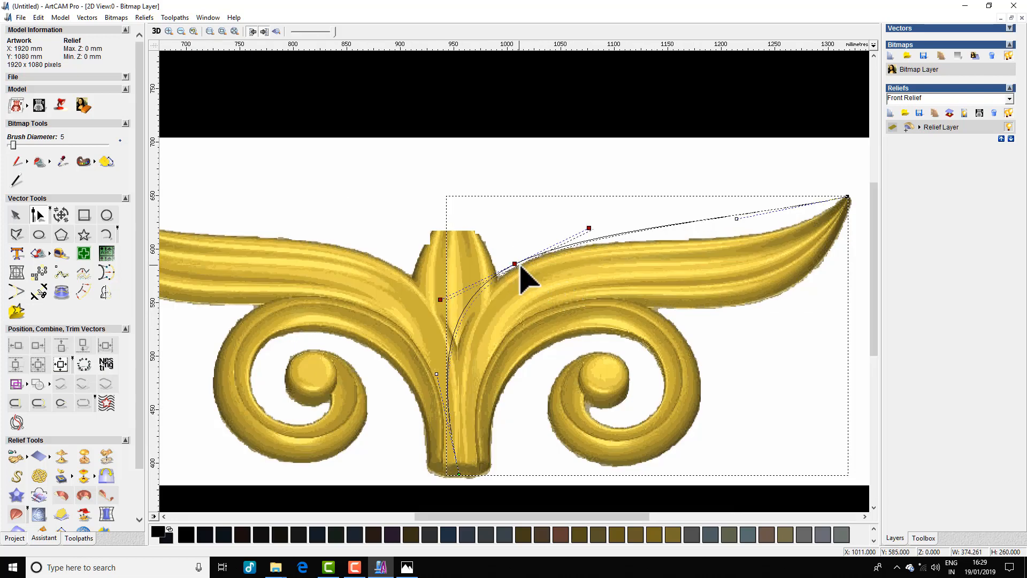
drag(515, 263, 520, 264)
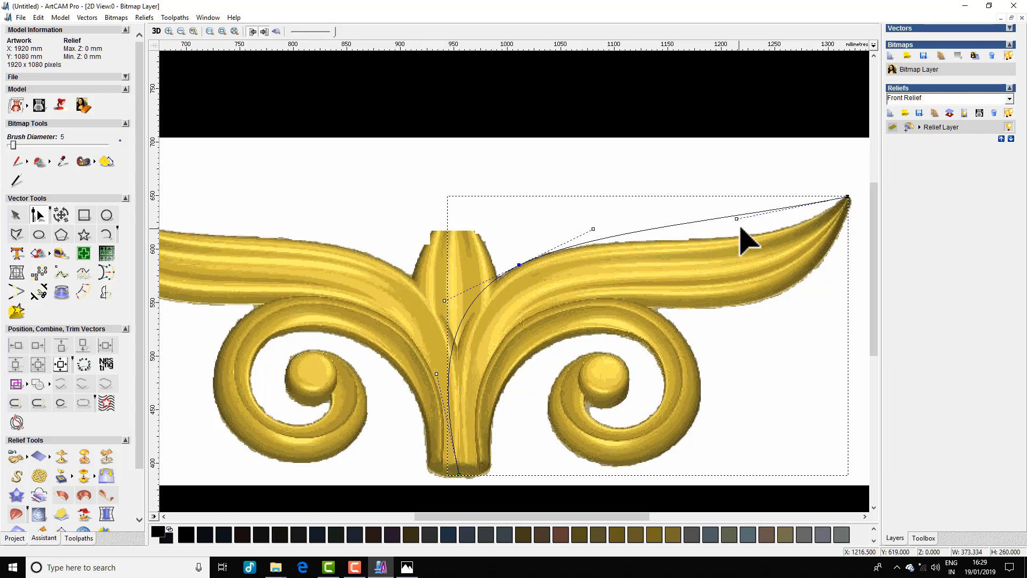
drag(737, 219, 780, 259)
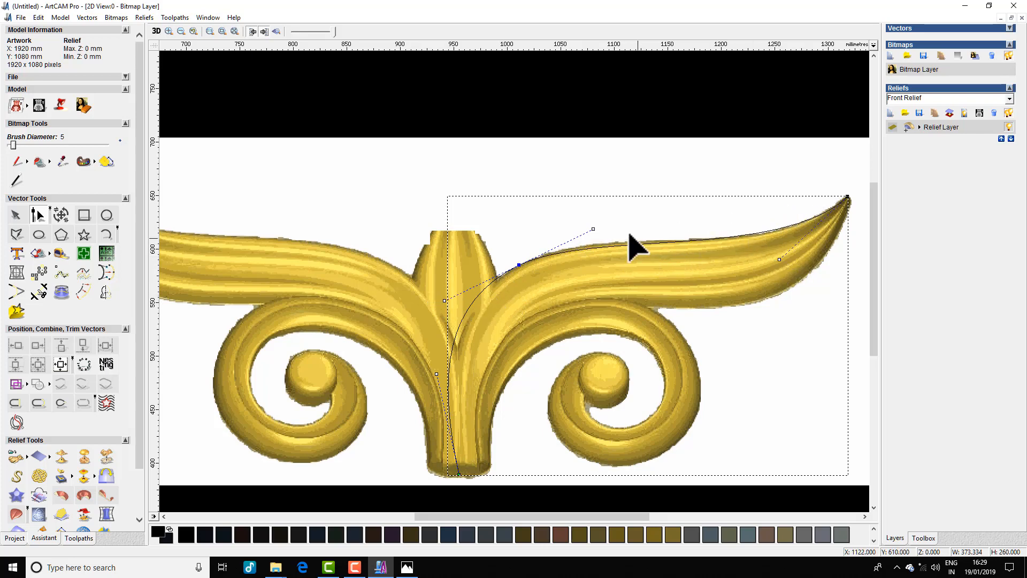
drag(594, 228, 596, 220)
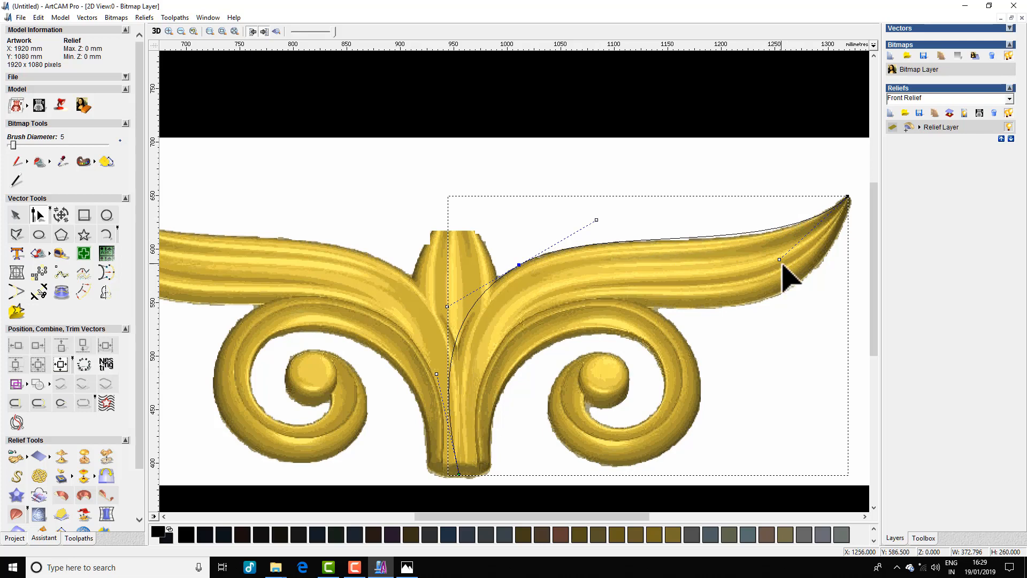
drag(780, 260, 777, 266)
drag(449, 381, 455, 375)
drag(570, 249, 569, 246)
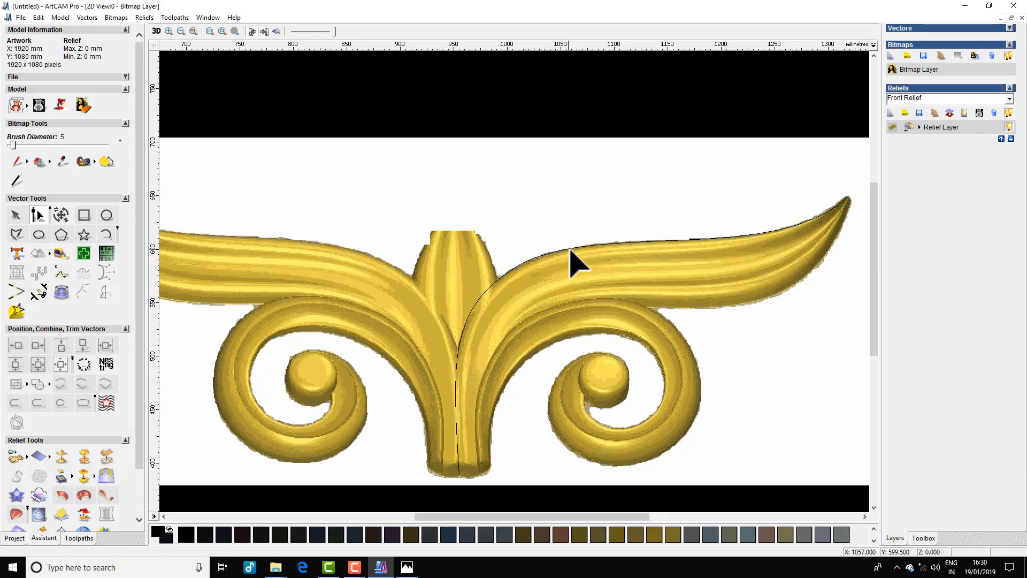
Trace the right wing's lower edge with a second curve running from the stem to the wing tip
click(449, 428)
click(489, 293)
drag(489, 293, 847, 197)
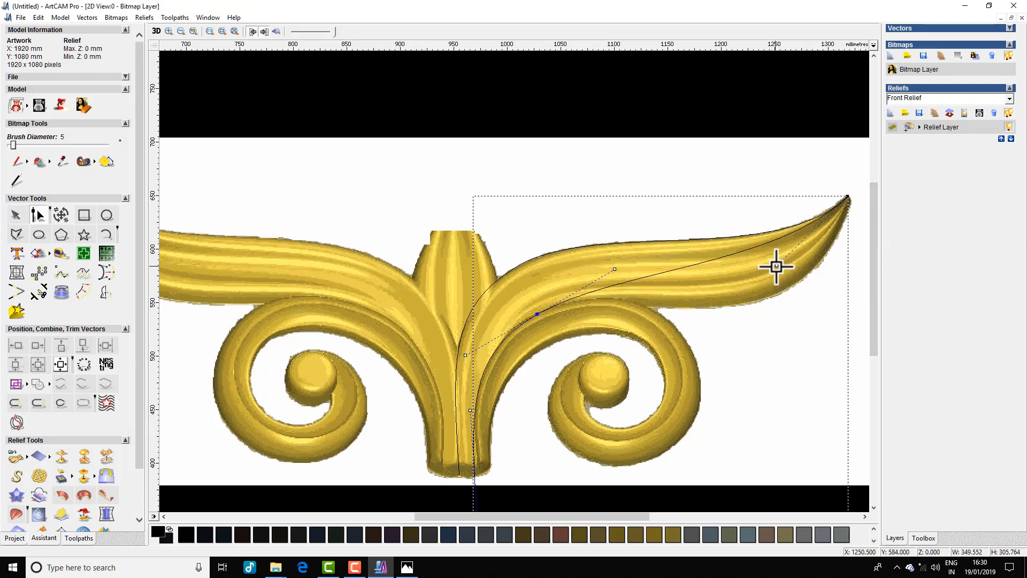
scroll(494, 481, up, 1)
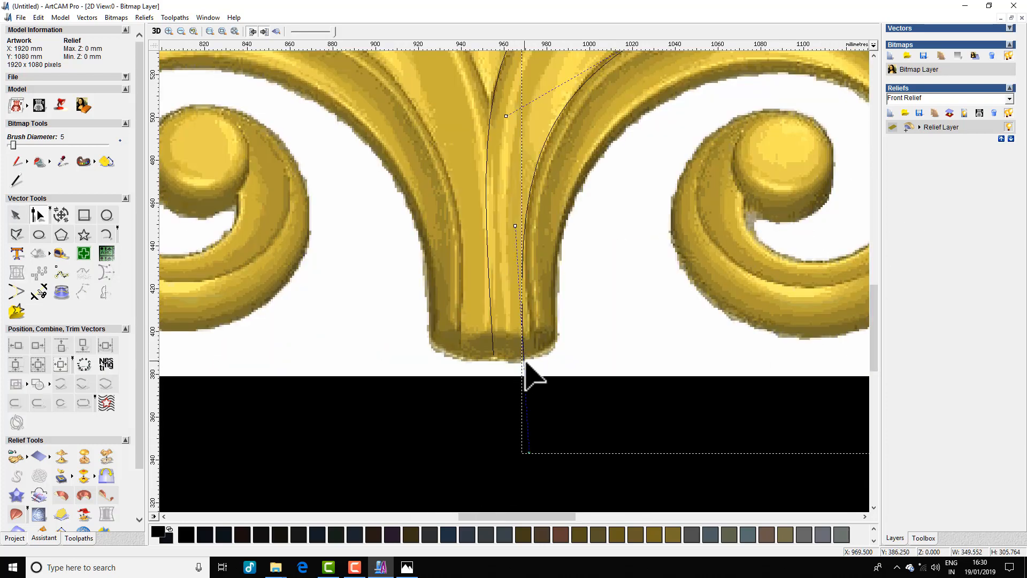
Draw a horizontal line across the stem's base and trim the vector ends that extend beyond the corner
click(18, 235)
click(493, 354)
click(568, 355)
key(Escape)
key(t)
click(525, 366)
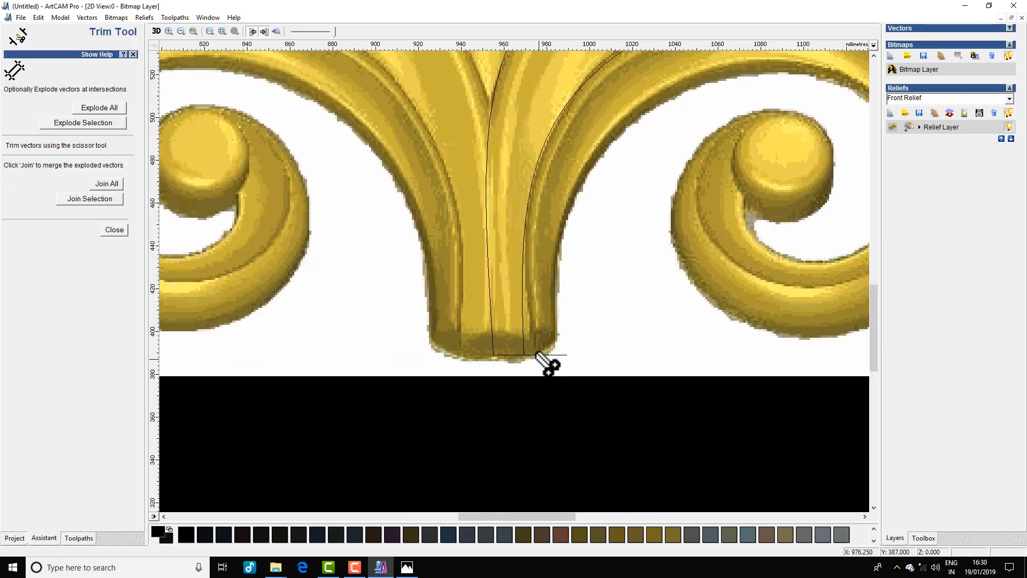
click(545, 356)
key(Escape)
Draw an open six-point polyline from the stem's base around the right scroll's outer edge to the ball's side
scroll(547, 361, down, 2)
scroll(627, 248, up, 1)
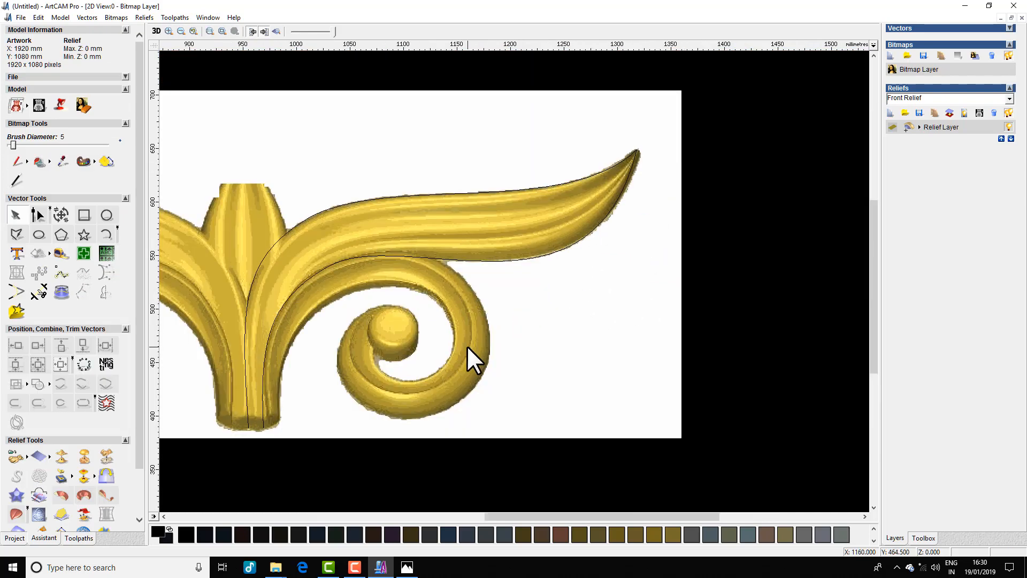
click(16, 235)
click(262, 428)
click(310, 277)
click(470, 286)
click(421, 420)
click(360, 314)
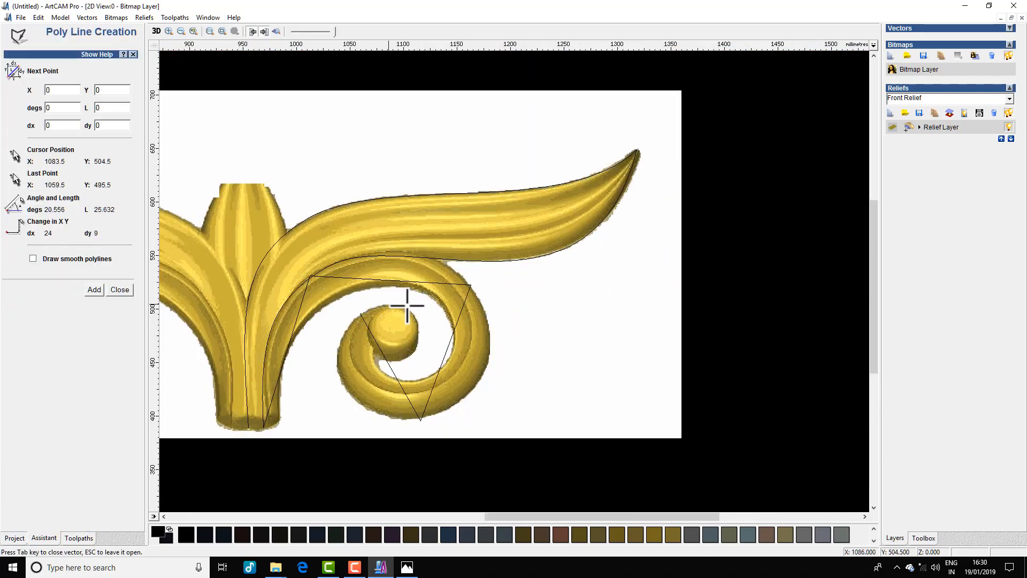
click(418, 327)
key(Escape)
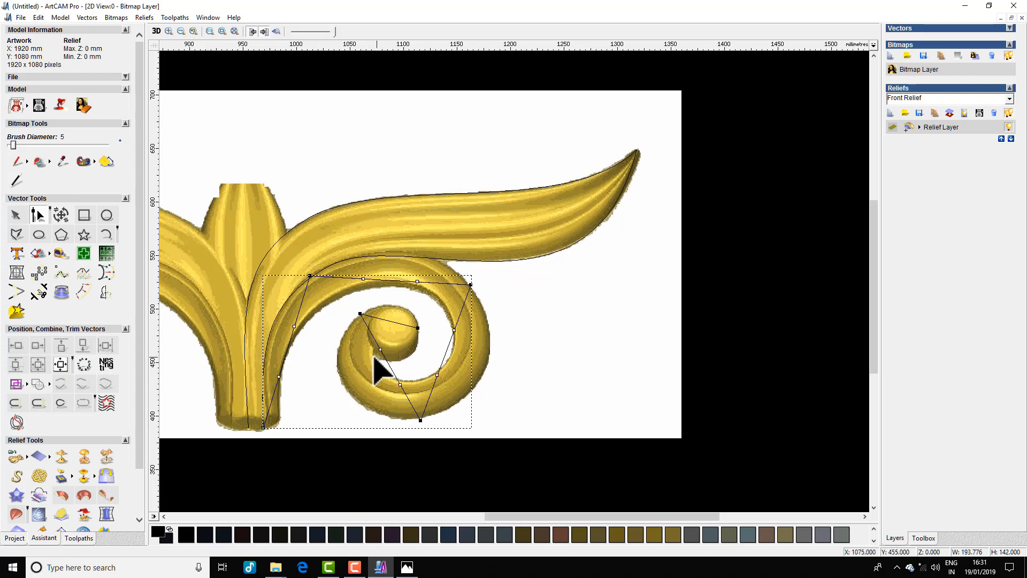
Convert the outer scroll polyline's spans to arcs and bend them along the scroll's outer contour
drag(273, 339, 265, 339)
key(a)
drag(390, 281, 397, 254)
key(a)
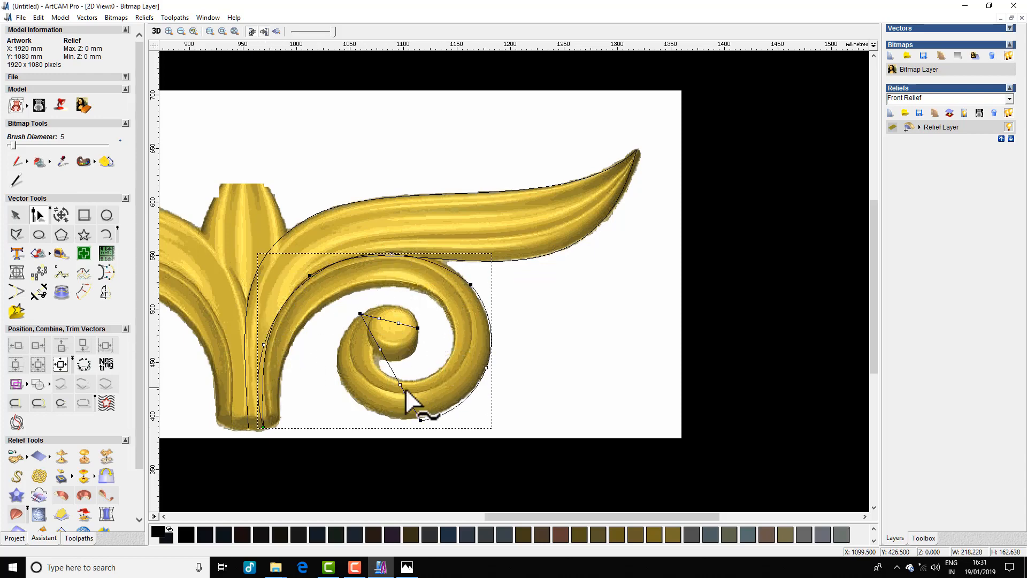
key(a)
key(a)
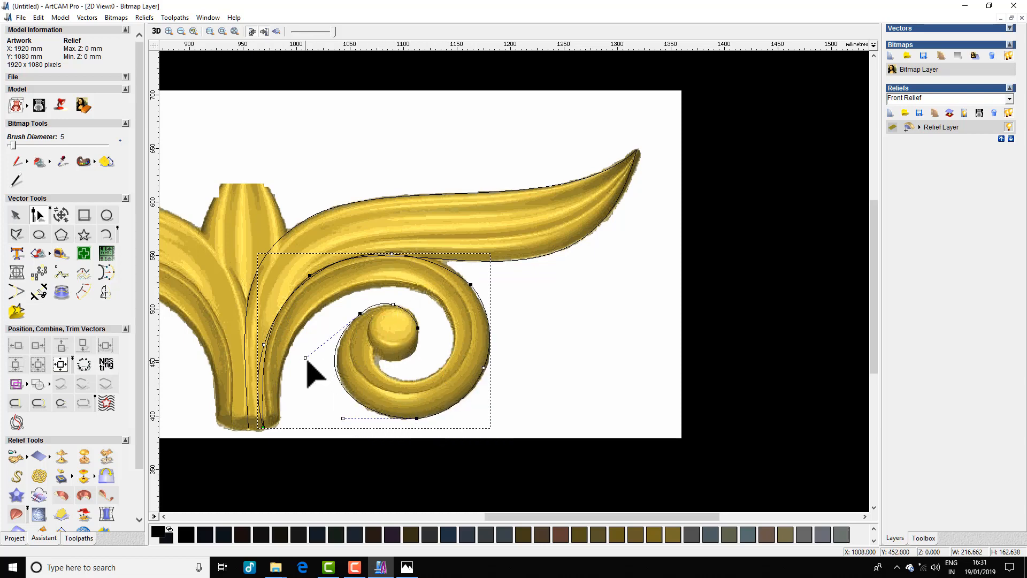
Smooth the node above the scroll's inner side and adjust the Bezier handles to fit the outer contour there
scroll(383, 321, up, 2)
click(484, 291)
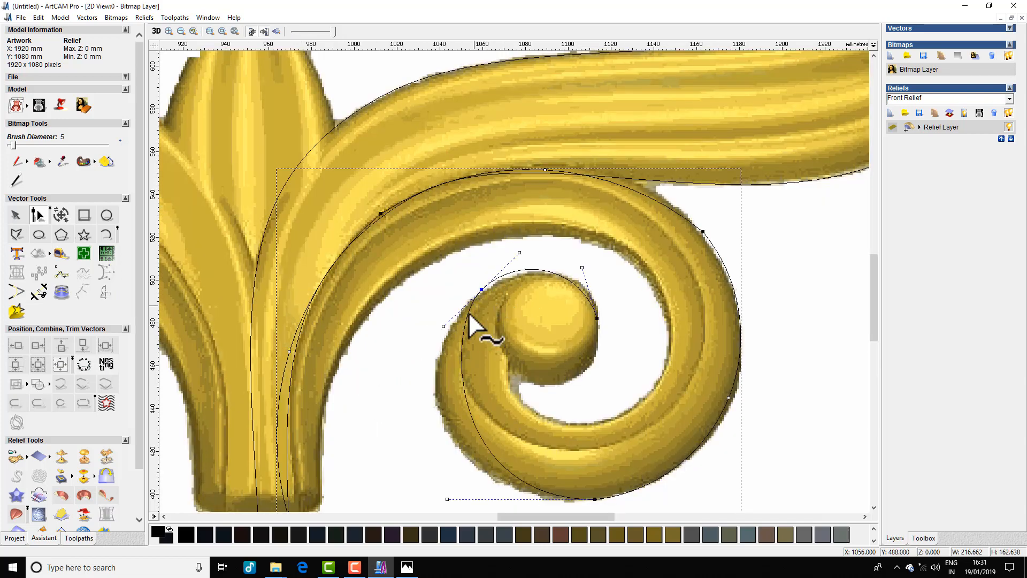
drag(447, 499, 435, 507)
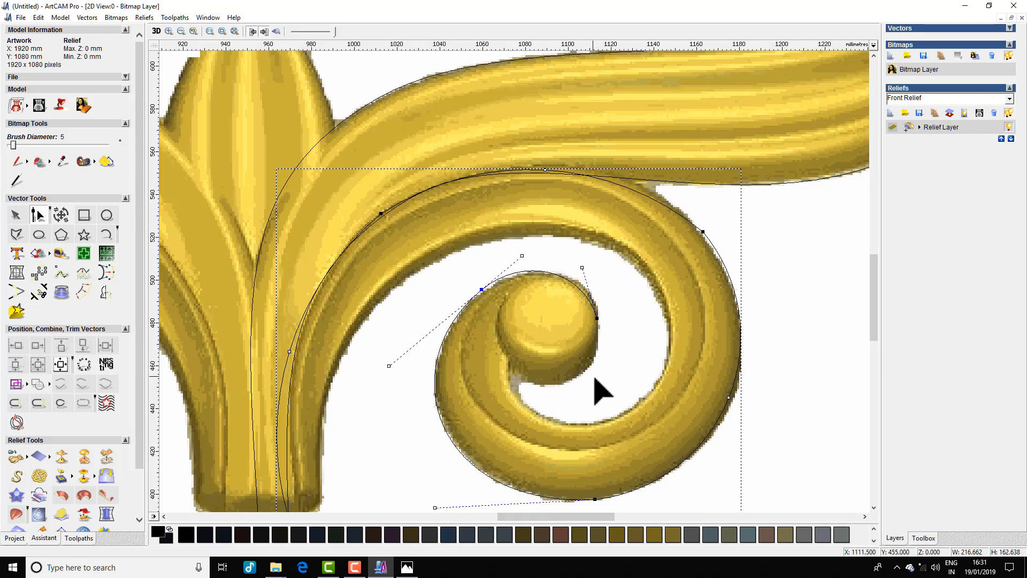
Smooth the remaining outer scroll nodes and refine their handles so the curve fits the scroll's far side and crest
drag(728, 397, 732, 399)
key(s)
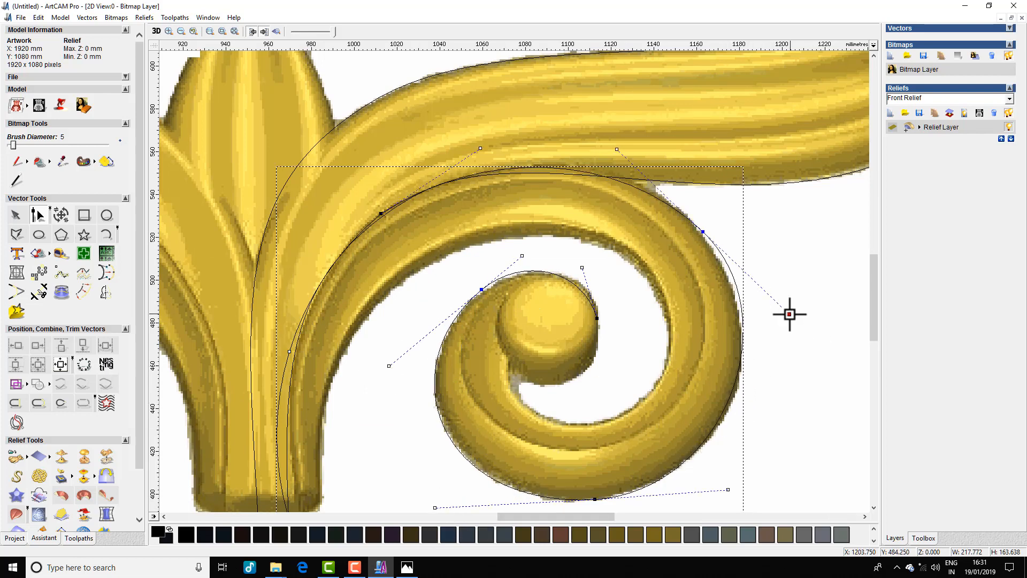
drag(789, 314, 779, 310)
drag(729, 489, 754, 480)
click(594, 492)
click(594, 498)
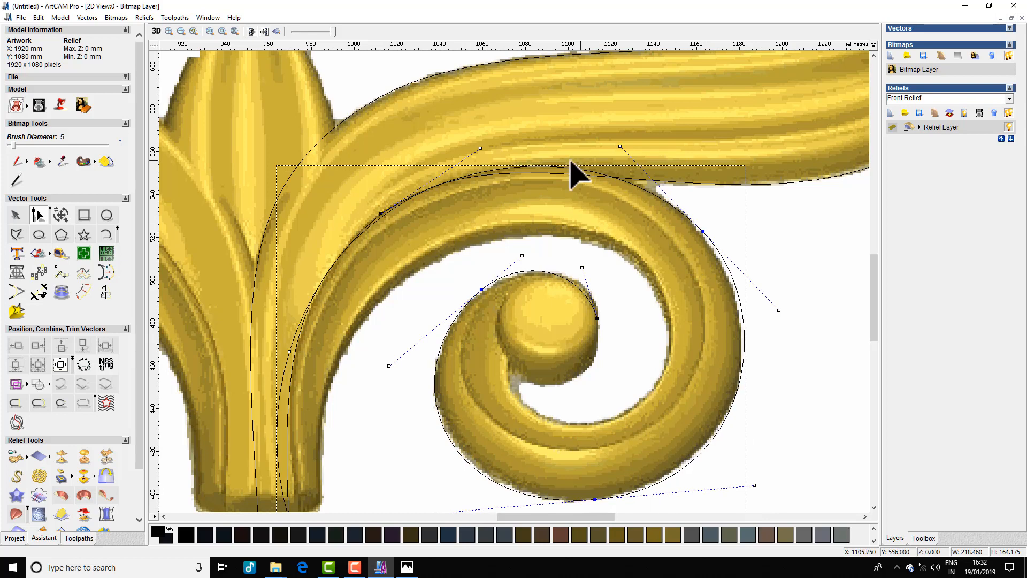
drag(383, 213, 381, 213)
click(511, 249)
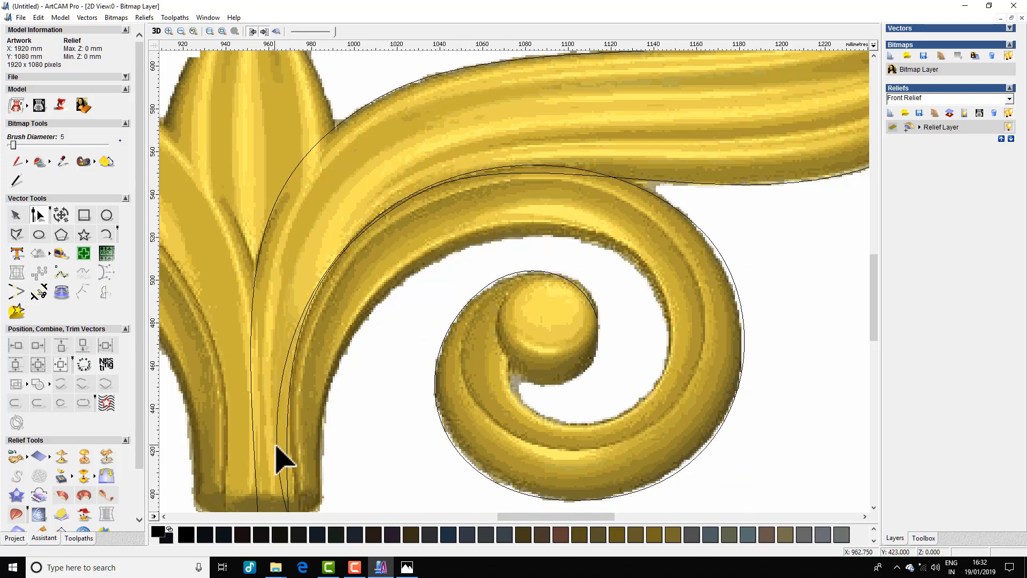
Draw an open five-point polyline from the stem's outer base corner along the right scroll's inner edge to the ball's side
click(277, 445)
scroll(350, 338, down, 1)
scroll(517, 326, up, 1)
click(514, 318)
click(16, 233)
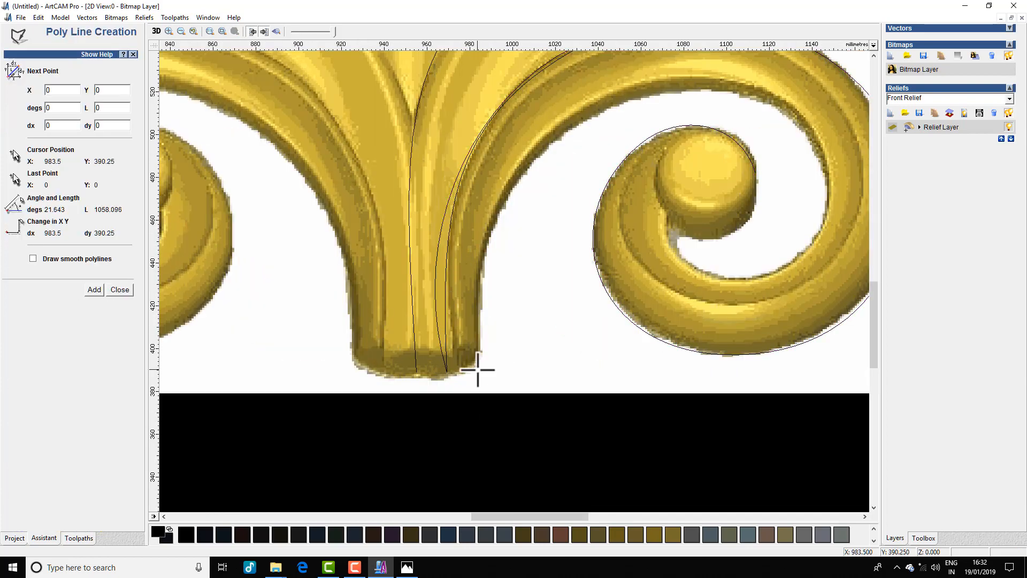
click(478, 368)
click(594, 114)
click(830, 208)
click(671, 244)
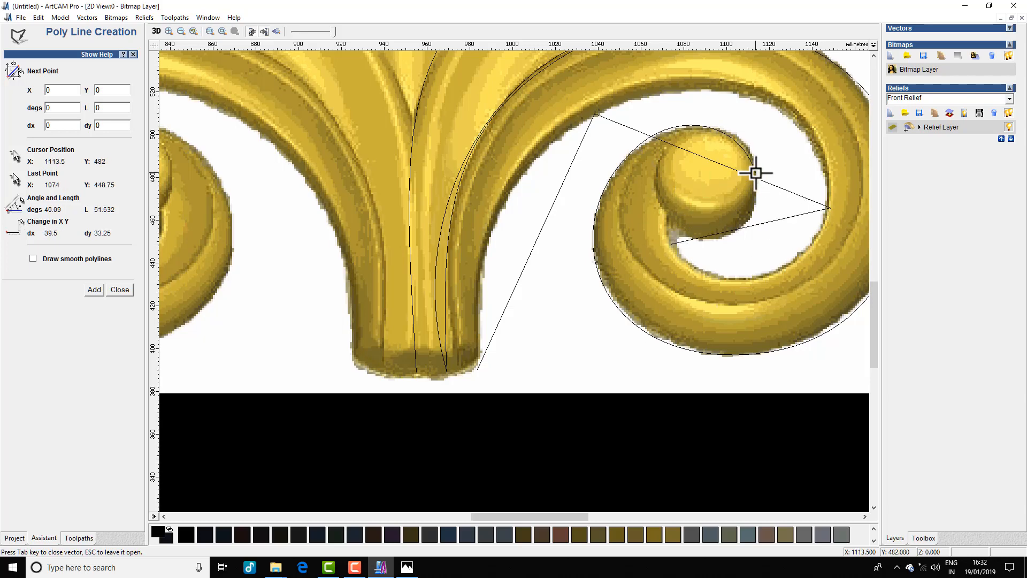
click(756, 173)
key(Escape)
Convert the inner scroll polyline's spans to arcs and bend them along the scroll's inner opening
key(n)
key(a)
key(a)
key(a)
key(a)
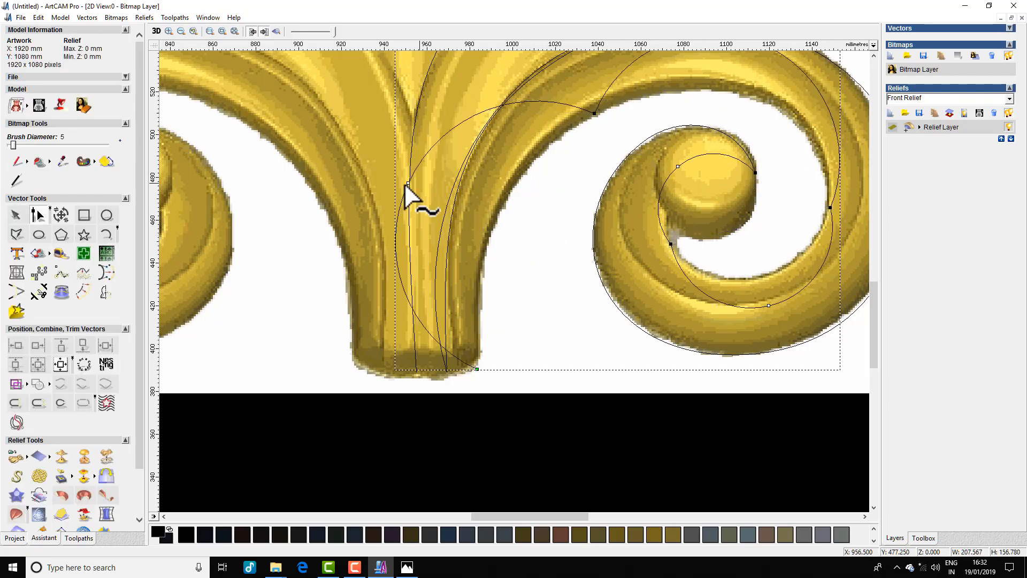
scroll(535, 224, down, 1)
scroll(631, 246, up, 3)
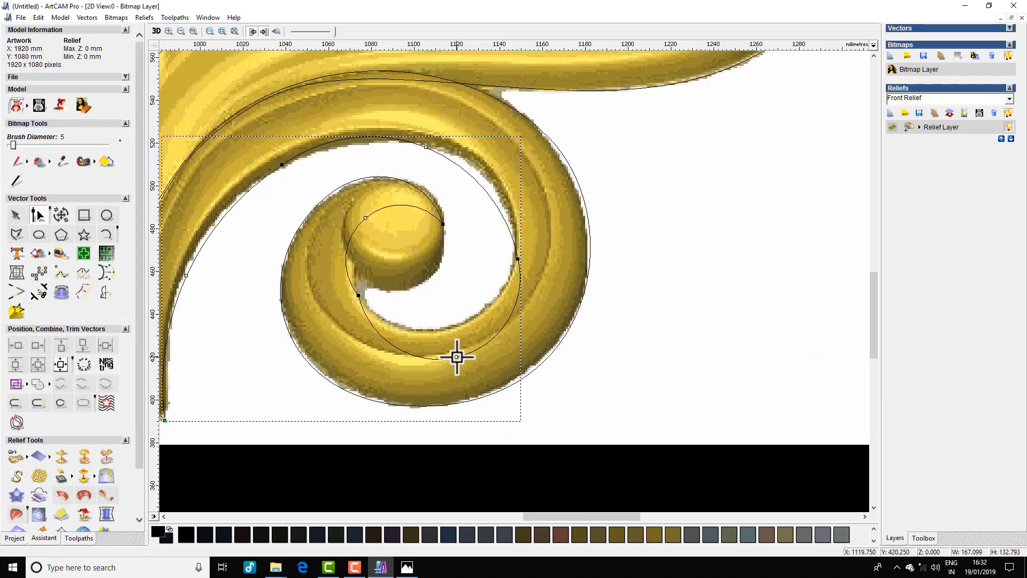
scroll(378, 230, down, 3)
scroll(471, 272, up, 2)
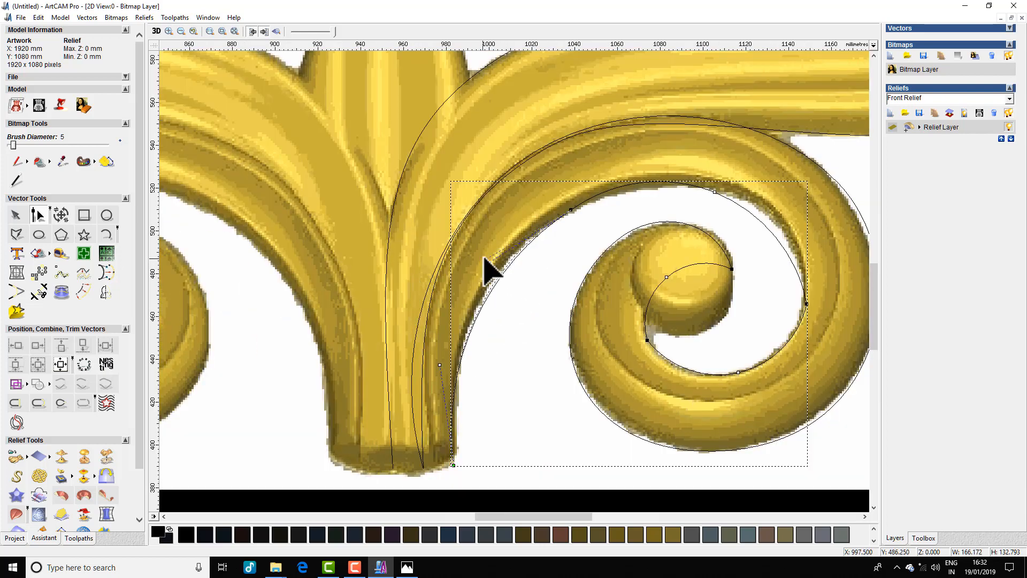
Convert the inner vector's upper span to a Bezier, smooth its upper node and fit the handles to the stem and arch
drag(485, 264, 479, 245)
drag(439, 364, 447, 366)
key(b)
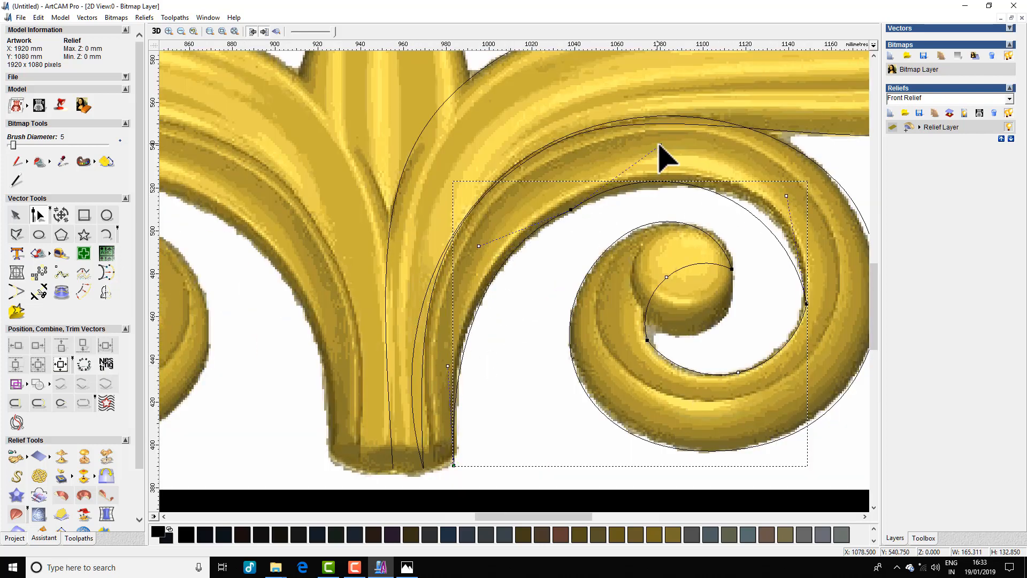
drag(659, 146, 709, 159)
drag(782, 198, 800, 198)
drag(709, 159, 692, 153)
key(s)
drag(448, 365, 453, 332)
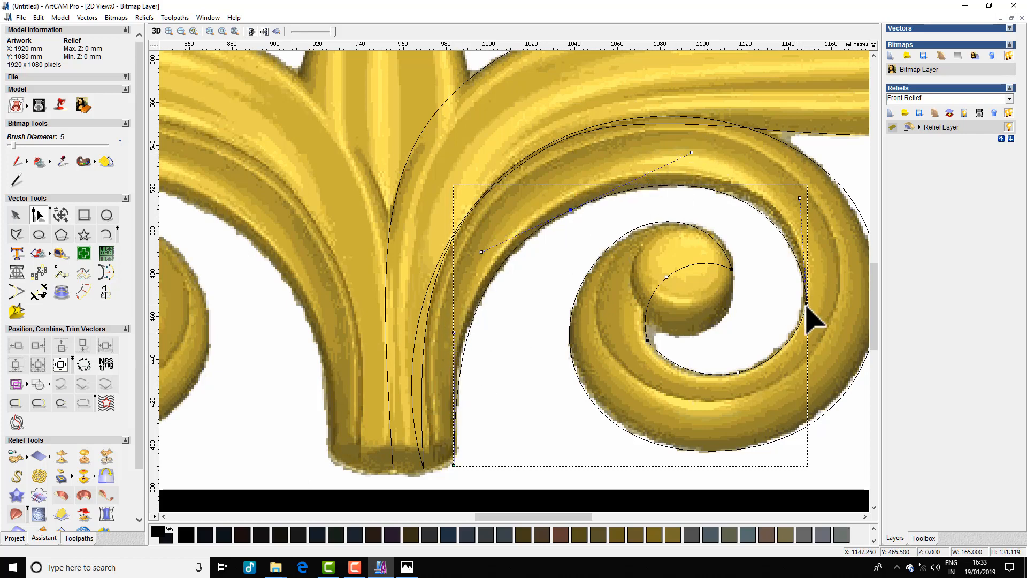
Smooth the inner vector's far-side and lower nodes and adjust position and handles to fit the scroll's opening
key(s)
drag(808, 228, 809, 199)
drag(806, 379, 807, 358)
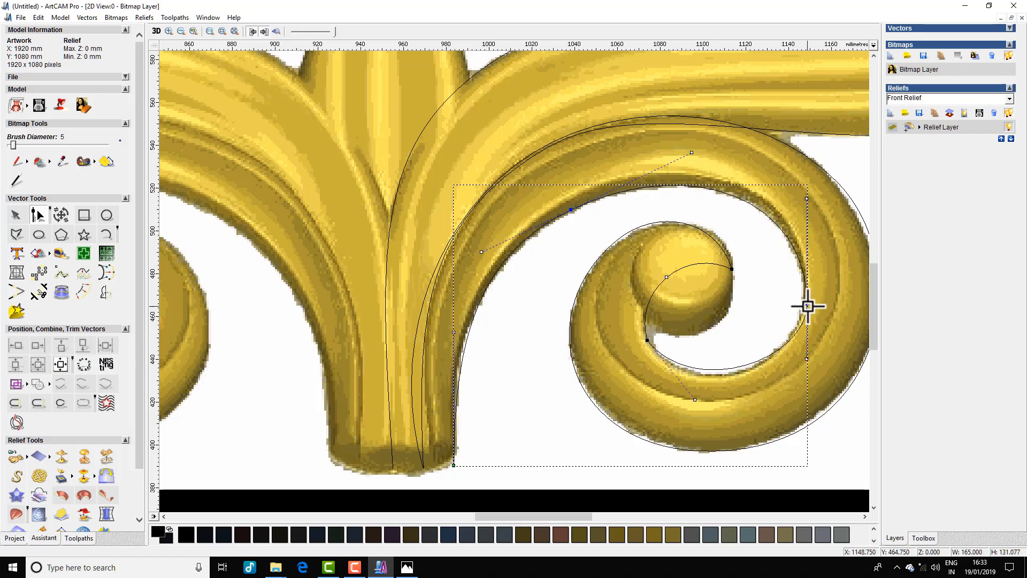
drag(807, 304, 803, 304)
drag(804, 199, 804, 192)
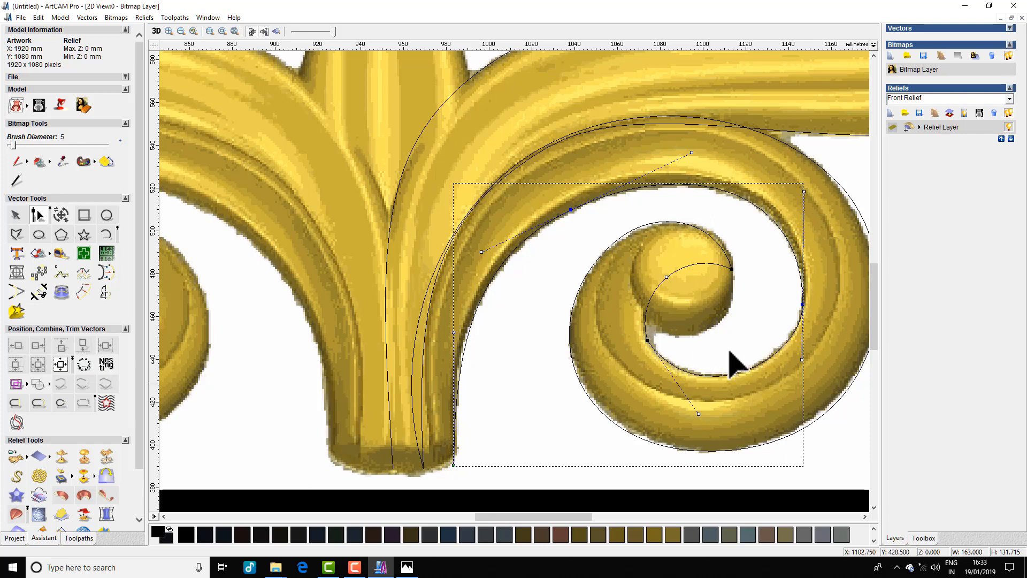
key(s)
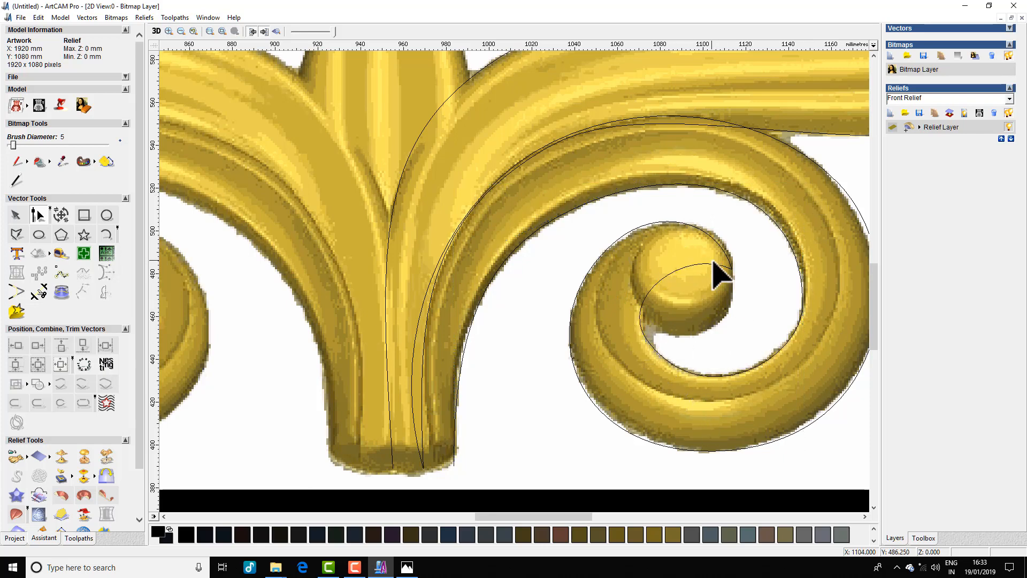
Fine-tune the inner scroll vector's handles so it follows the stem's outer edge and the scroll's arch
click(669, 224)
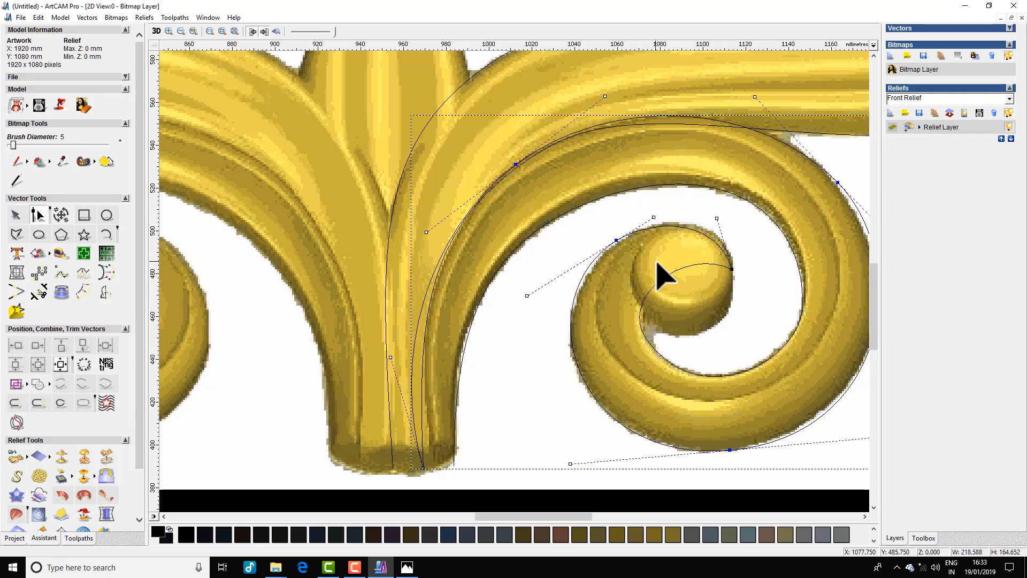
click(724, 375)
scroll(702, 297, down, 1)
scroll(517, 279, up, 1)
drag(432, 284, 436, 284)
drag(515, 401, 499, 392)
drag(498, 231, 489, 228)
click(525, 267)
scroll(558, 206, down, 1)
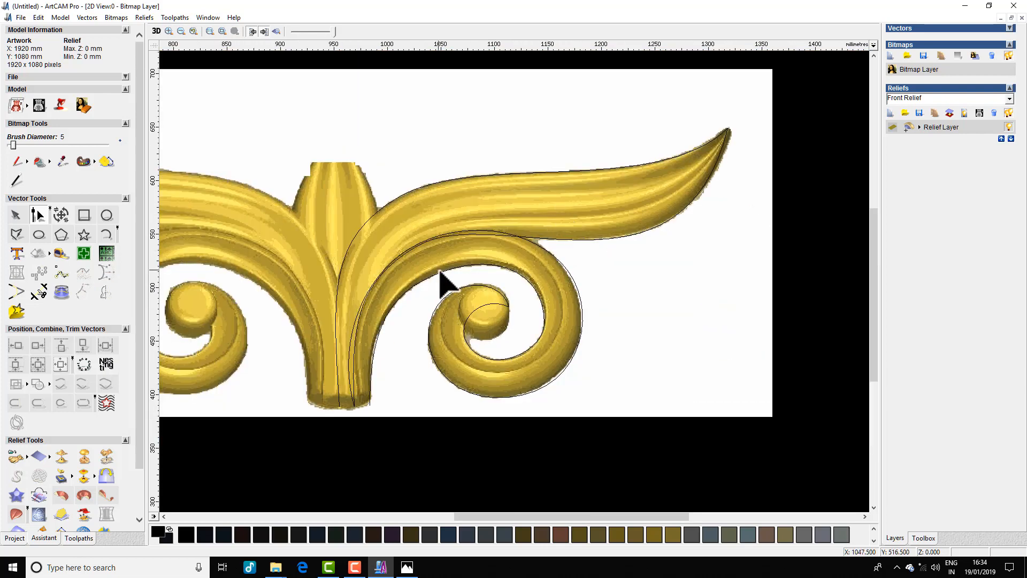
click(106, 233)
click(336, 315)
double_click(335, 111)
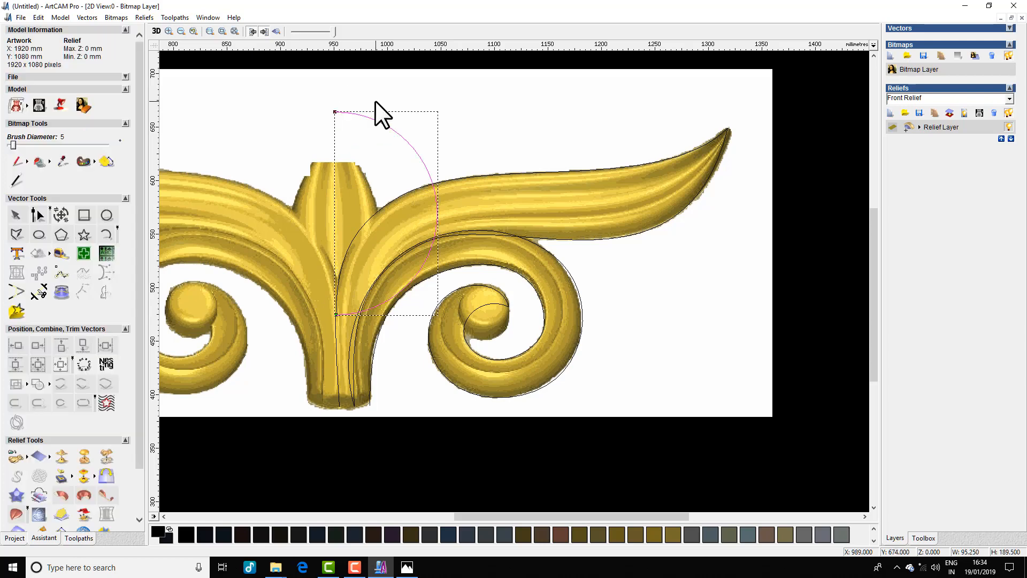
key(n)
drag(436, 213, 414, 191)
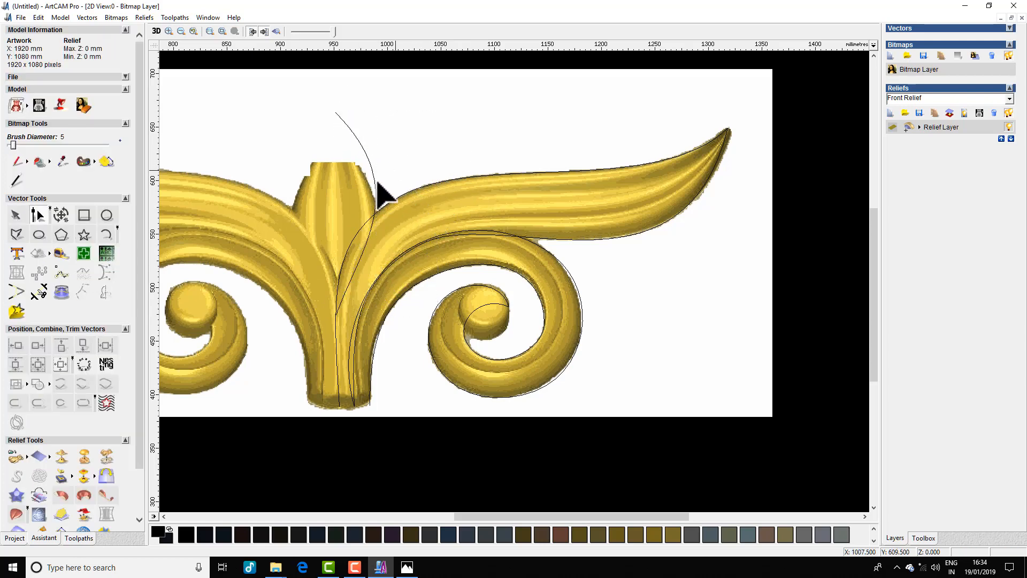
key(n)
key(Delete)
Draw a start-end-point arc about 164 mm tall from above the central bud's tip to the stem's centre, bulging rightward
click(16, 235)
key(a)
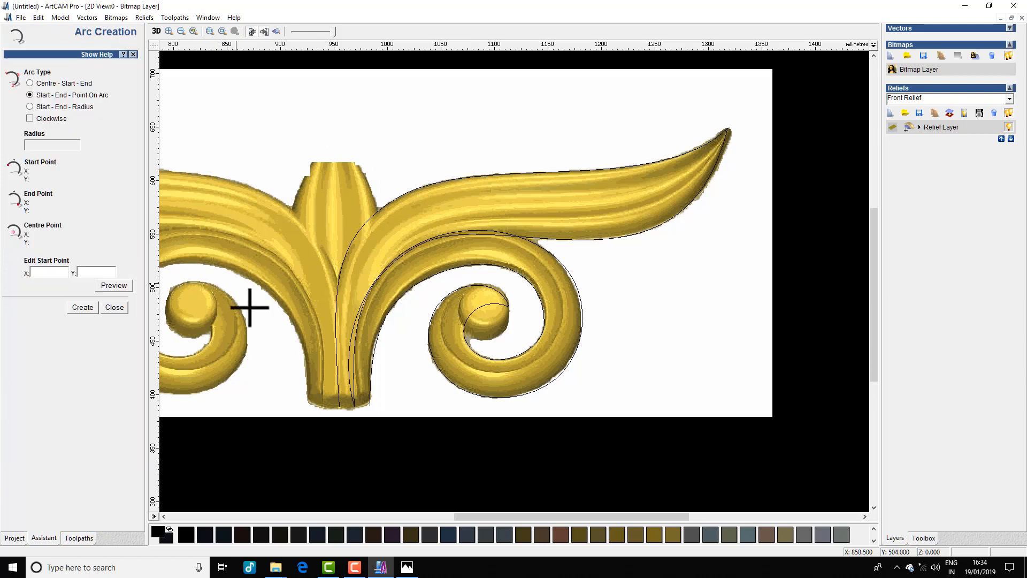
click(333, 139)
click(335, 315)
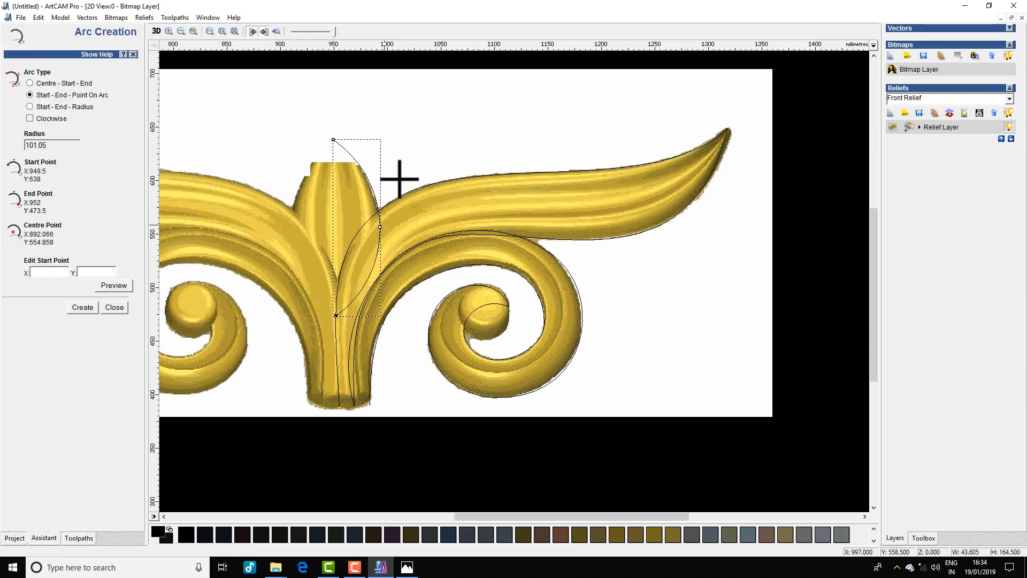
click(381, 238)
Convert the bud arc to a Bezier and shape its handles to follow the bud's right edge and taper into the stem
key(n)
key(b)
drag(394, 271, 362, 250)
drag(394, 181, 412, 193)
drag(362, 250, 354, 247)
drag(412, 192, 422, 185)
drag(355, 247, 341, 244)
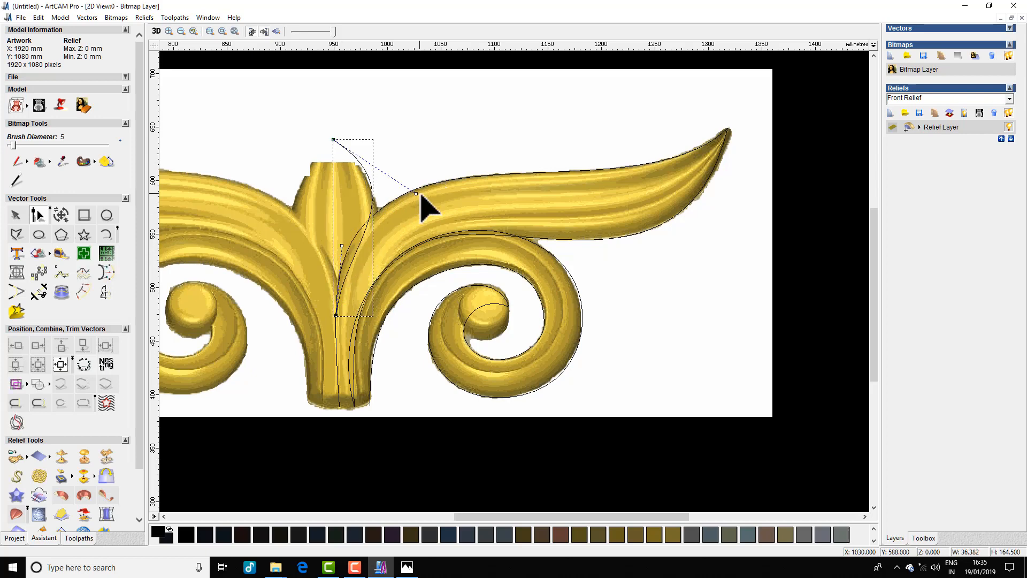
drag(420, 193, 427, 203)
key(n)
Mirror a copy of the bud curve horizontally to its left to outline the bud's other half
key(ctrl+m)
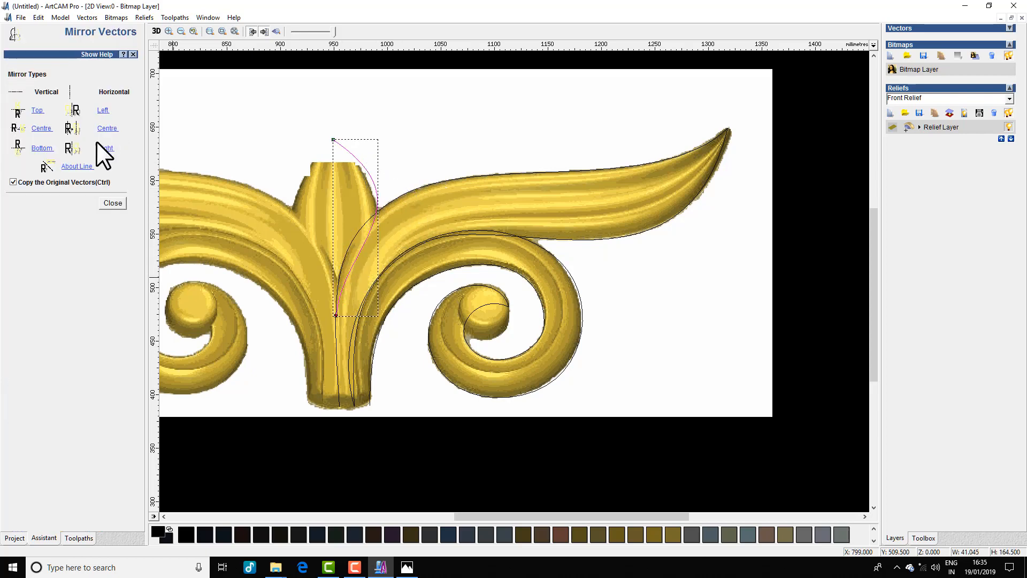
click(104, 111)
key(Escape)
click(437, 149)
middle_drag(437, 149, 492, 146)
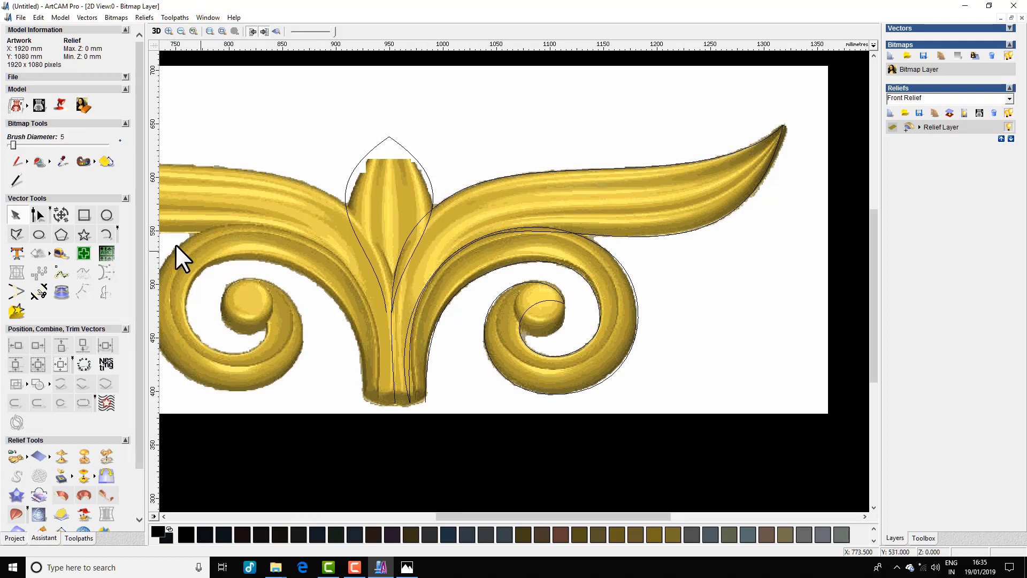
Draw a small open wave vector about 33 mm wide above the right wing and mirror a copy to its left
click(13, 235)
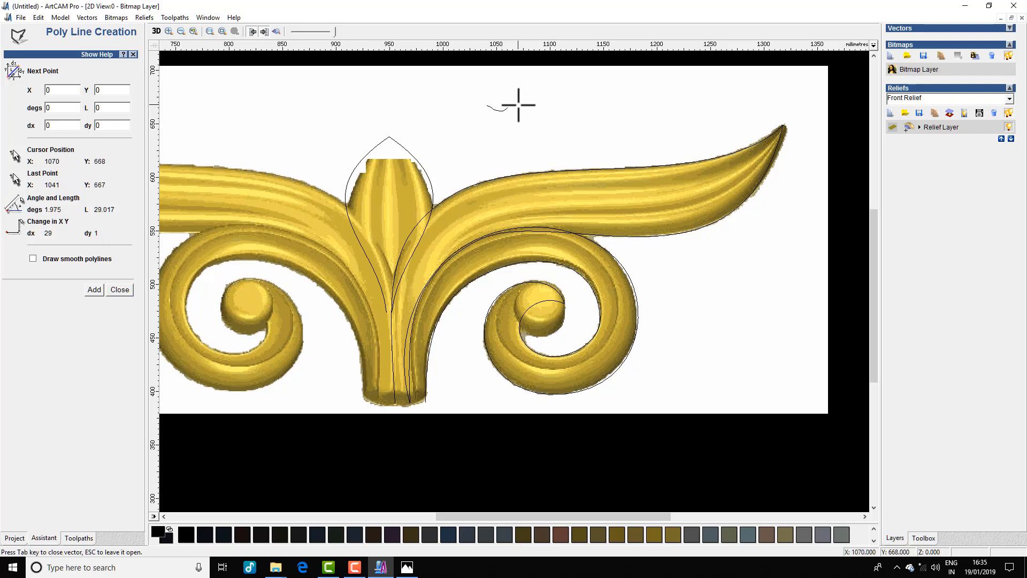
key(Escape)
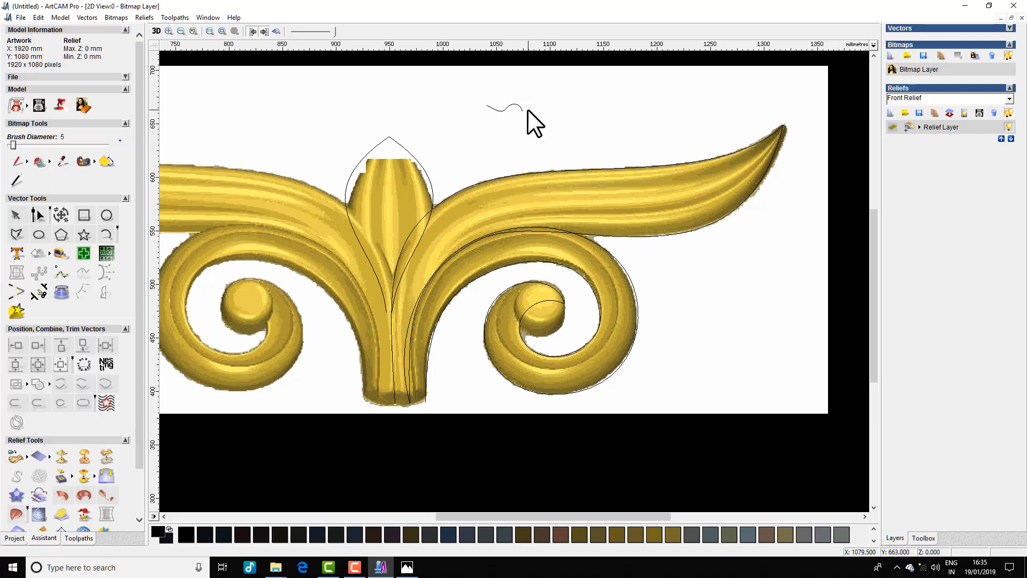
drag(453, 136, 454, 134)
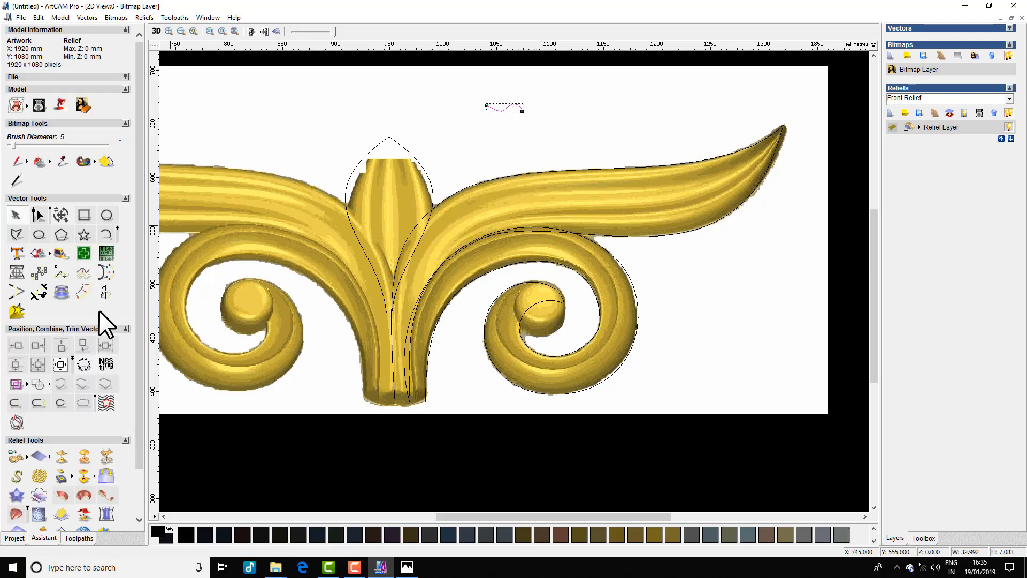
click(116, 257)
click(106, 110)
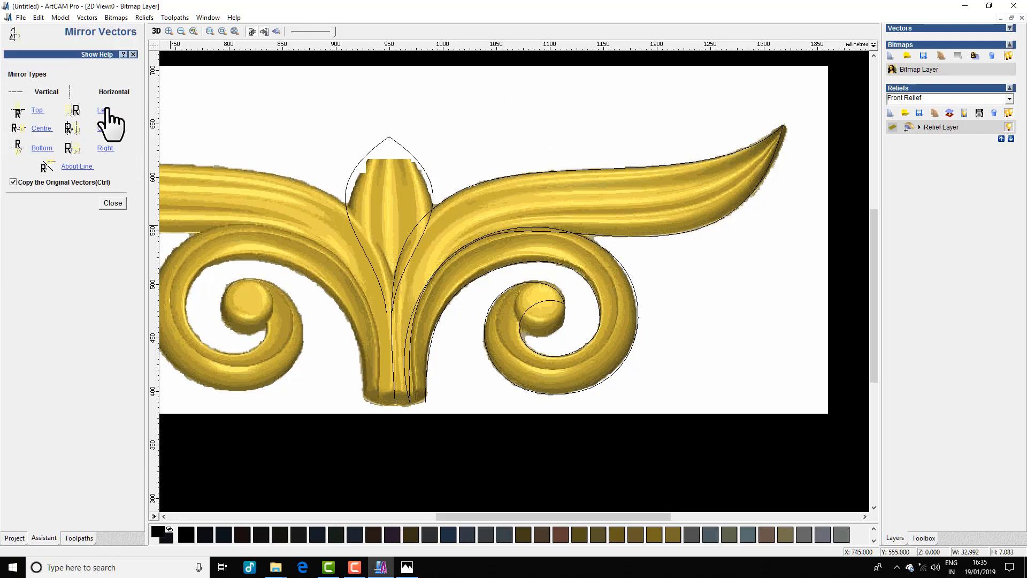
Select both halves of the small wave and join them into one vector
click(539, 131)
scroll(512, 107, up, 2)
scroll(502, 214, down, 4)
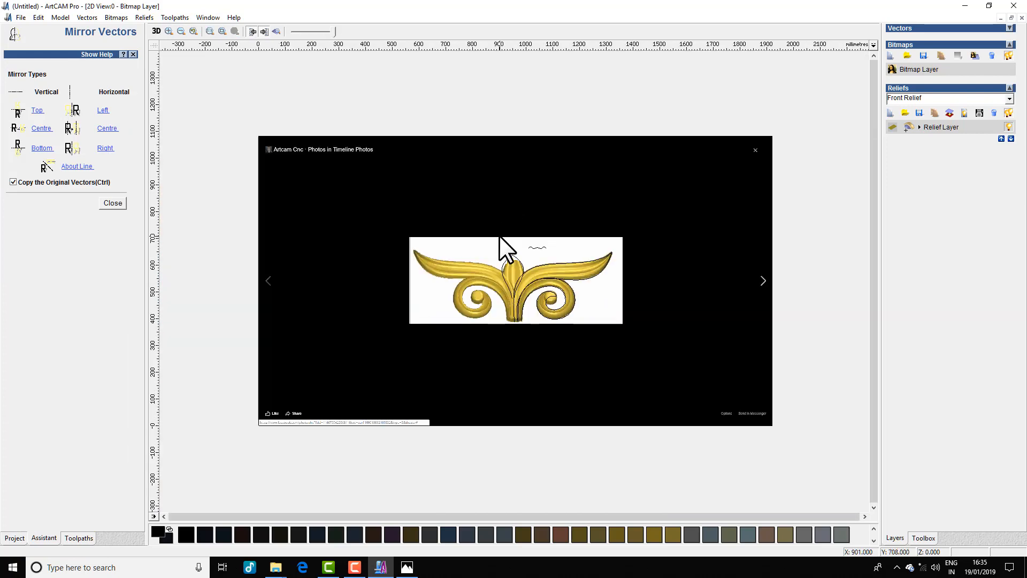
scroll(562, 235, up, 1)
scroll(496, 255, up, 1)
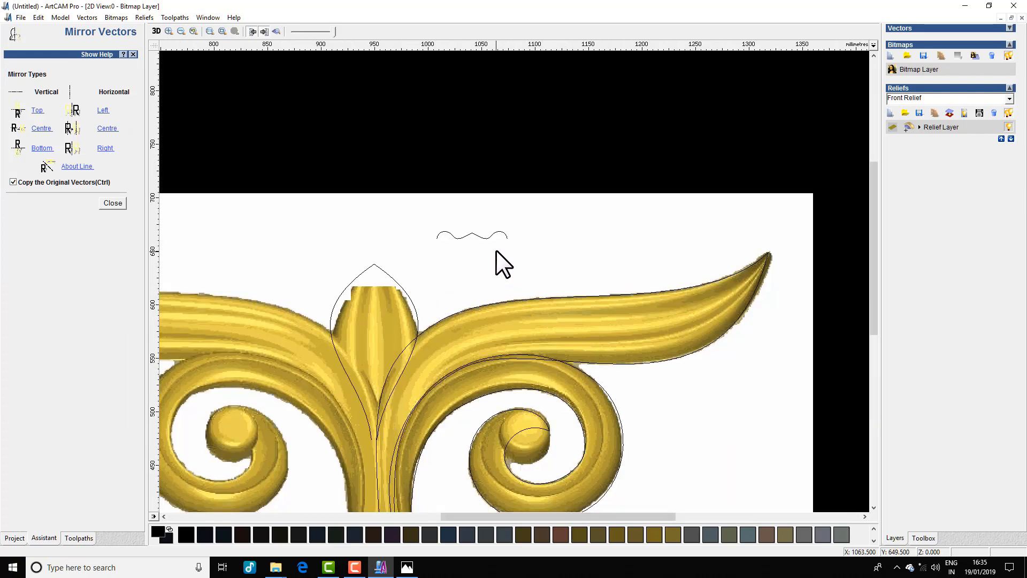
scroll(496, 249, up, 1)
click(472, 258)
scroll(473, 261, up, 1)
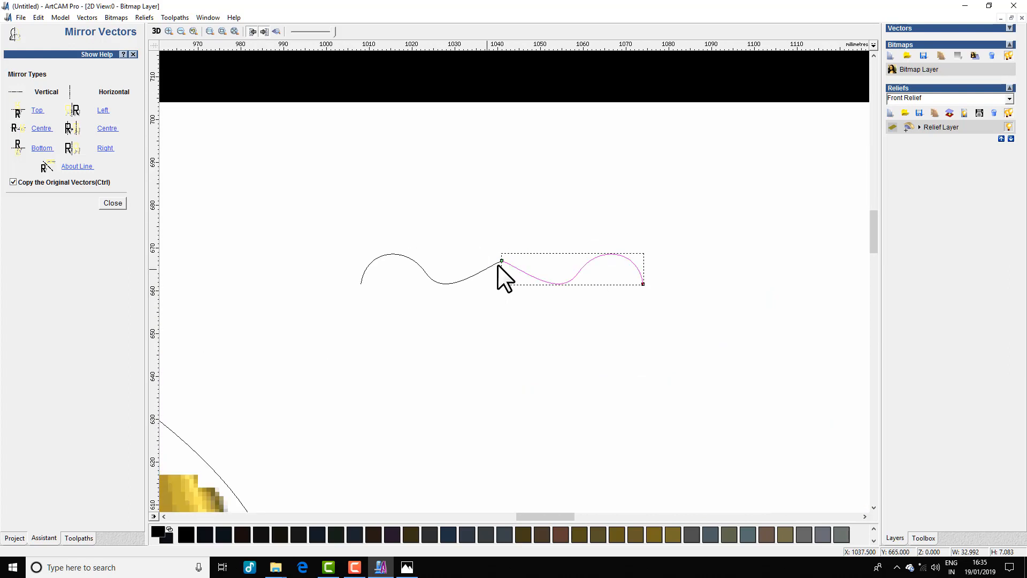
drag(721, 201, 150, 355)
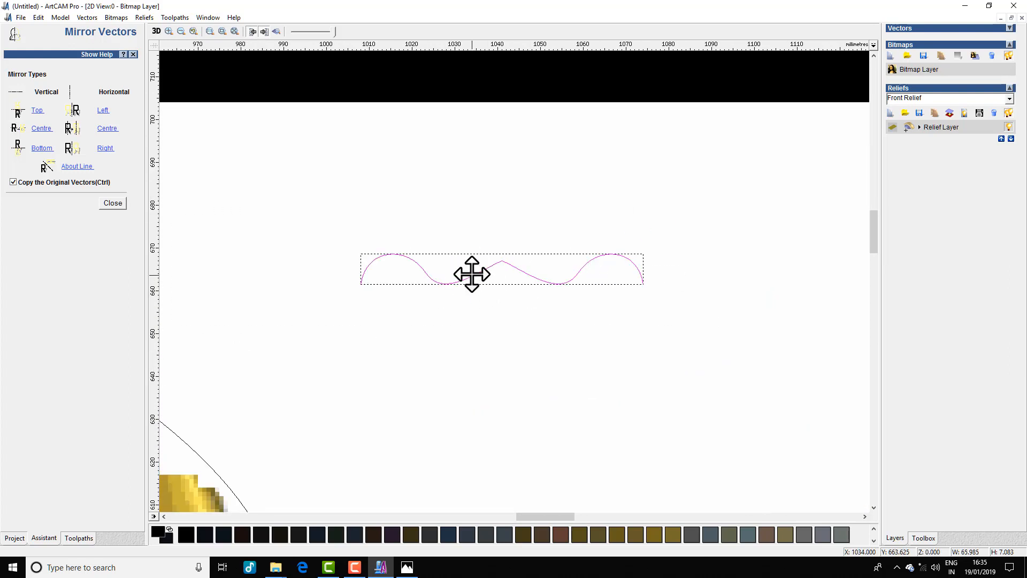
right_click(472, 274)
click(502, 493)
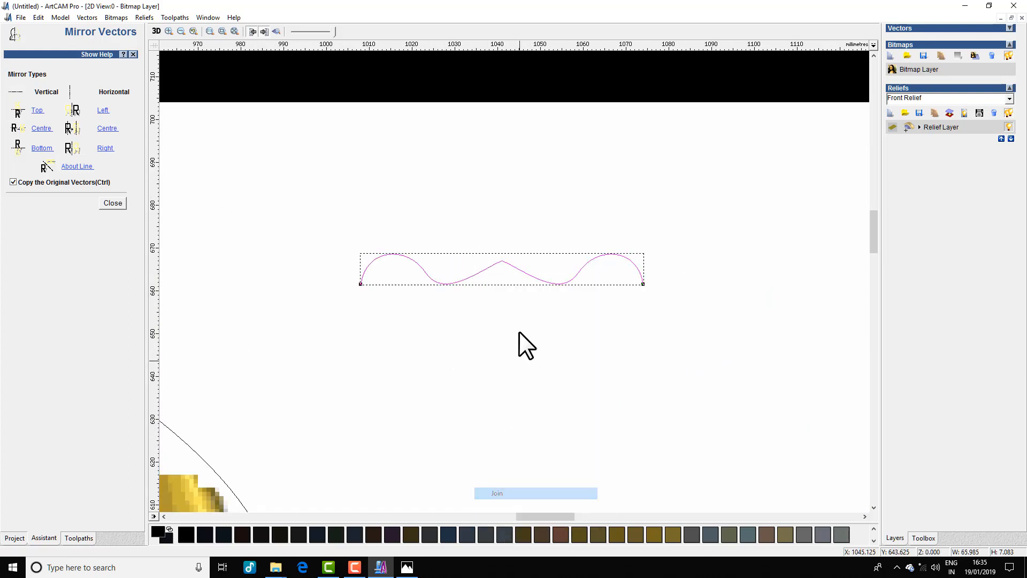
Smooth the joined wave's centre node and raise it to the height of the side crests
click(510, 269)
click(512, 268)
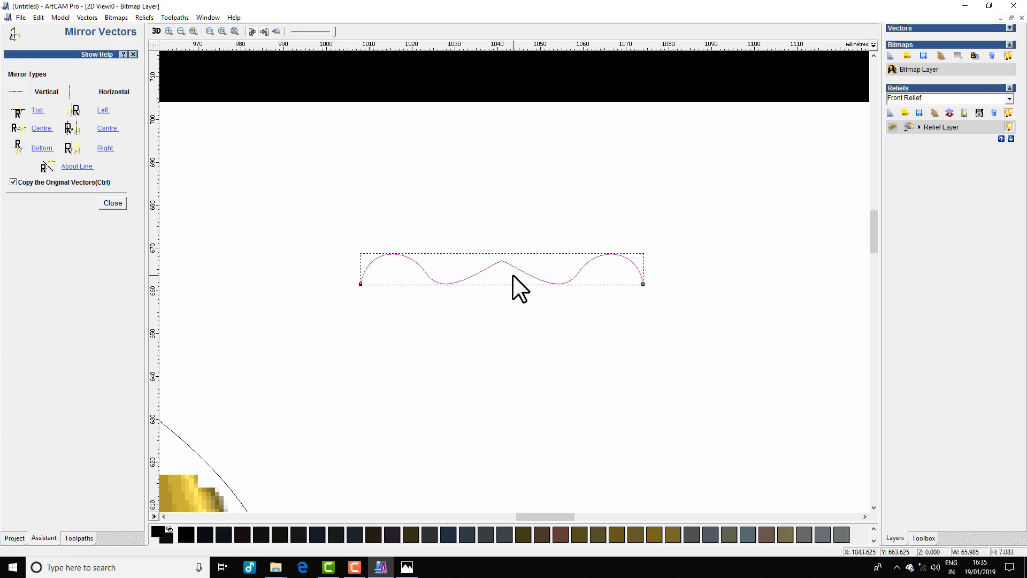
click(513, 276)
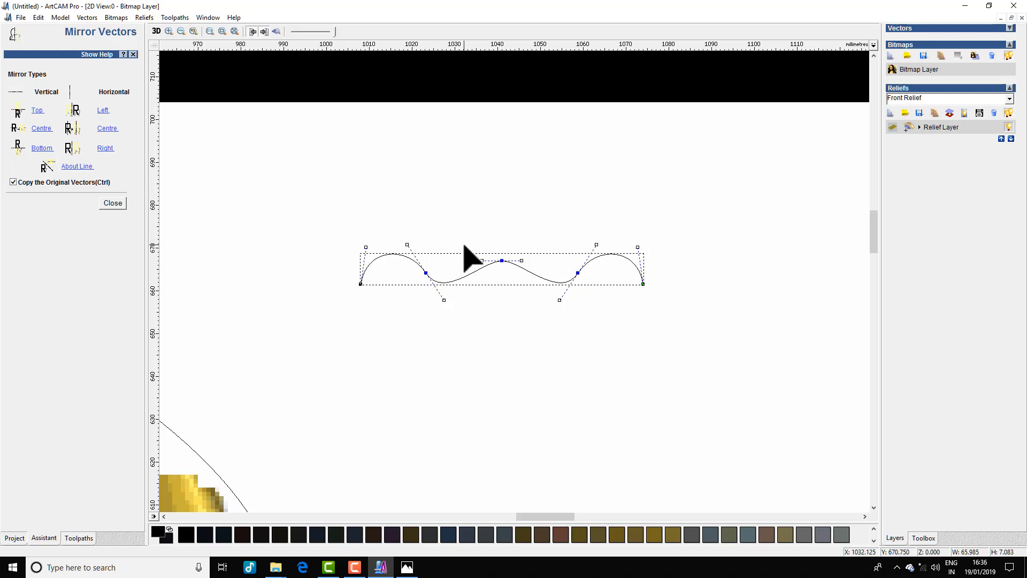
drag(442, 236, 556, 283)
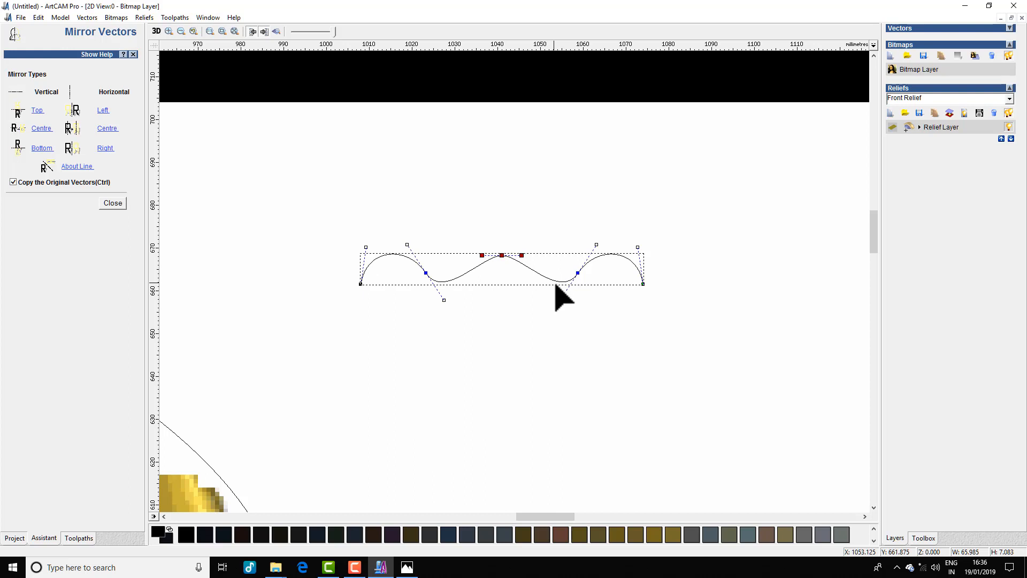
click(504, 273)
click(492, 257)
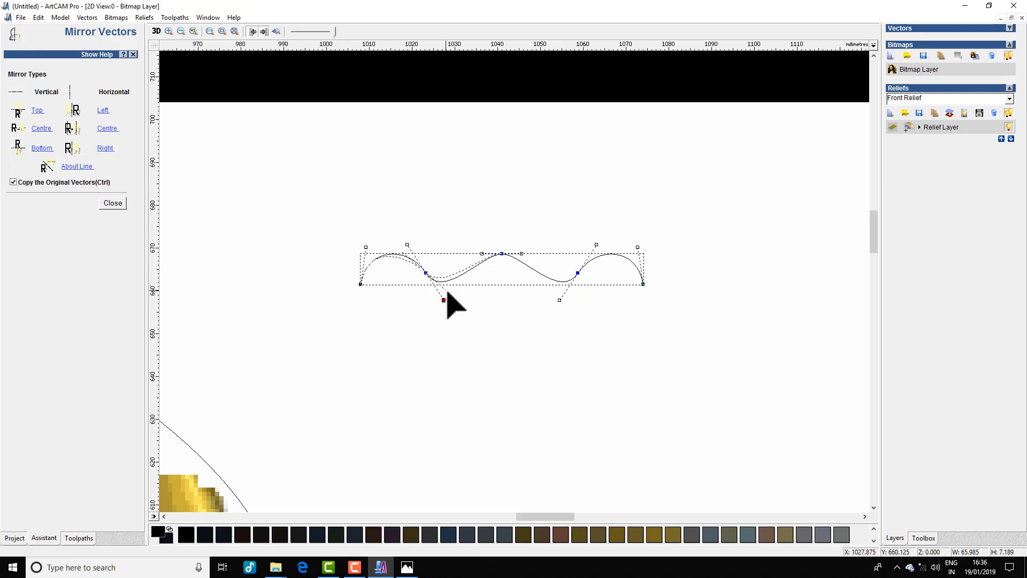
Adjust the handles at the wave's two side nodes symmetrically to make both valleys shallower
drag(447, 293, 445, 289)
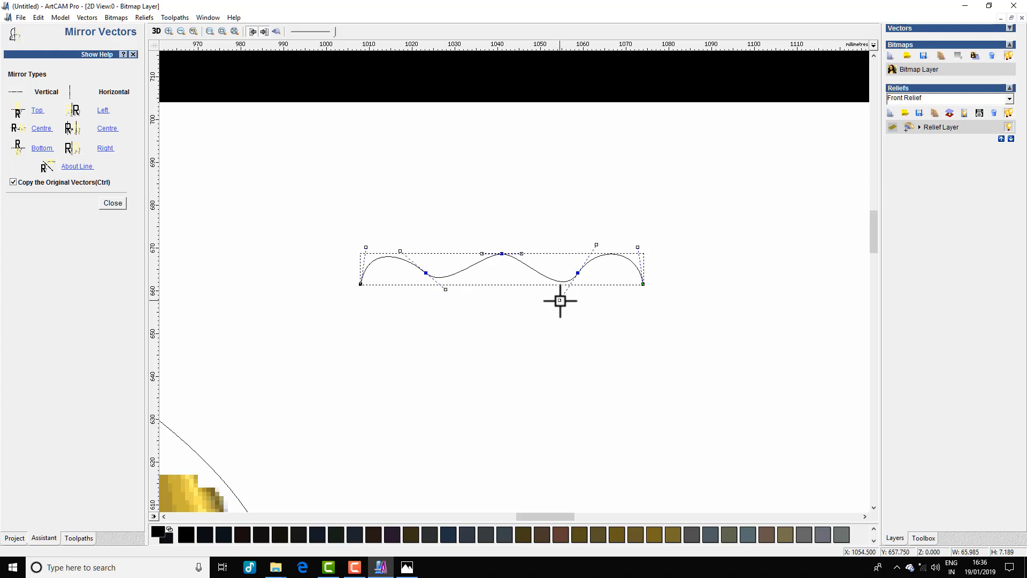
drag(560, 293, 558, 289)
click(570, 218)
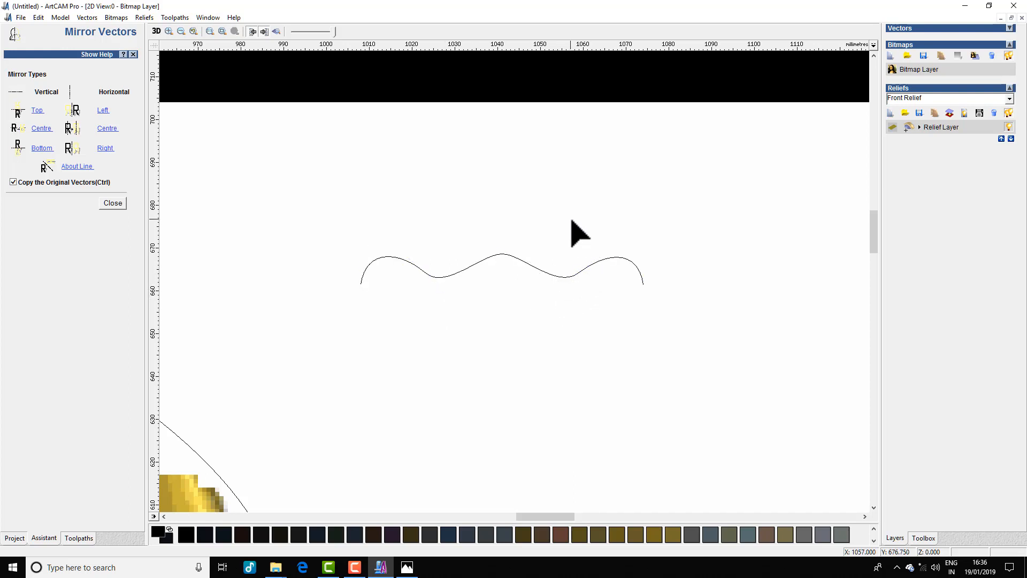
scroll(571, 218, down, 5)
scroll(551, 409, down, 3)
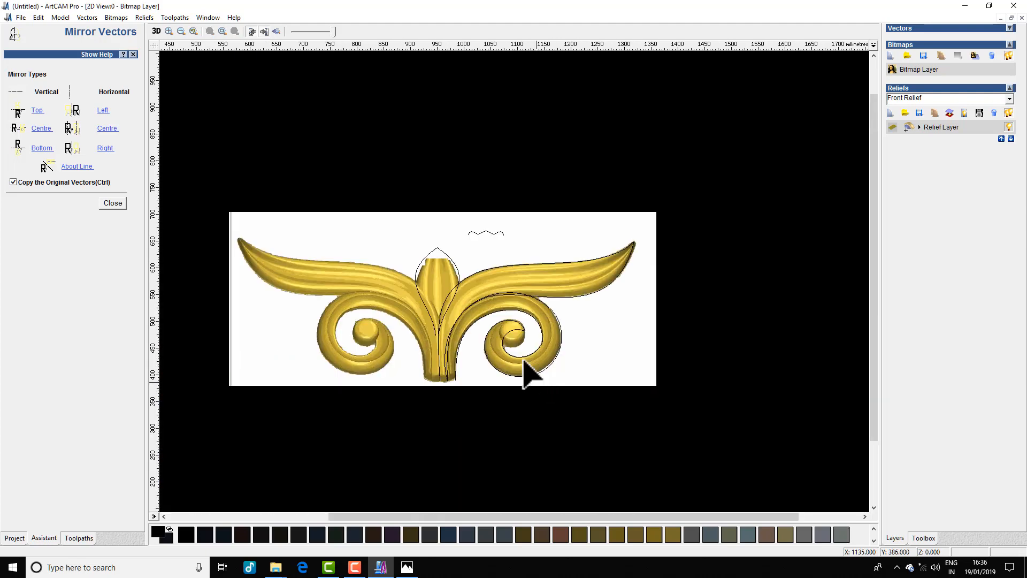
scroll(525, 371, up, 3)
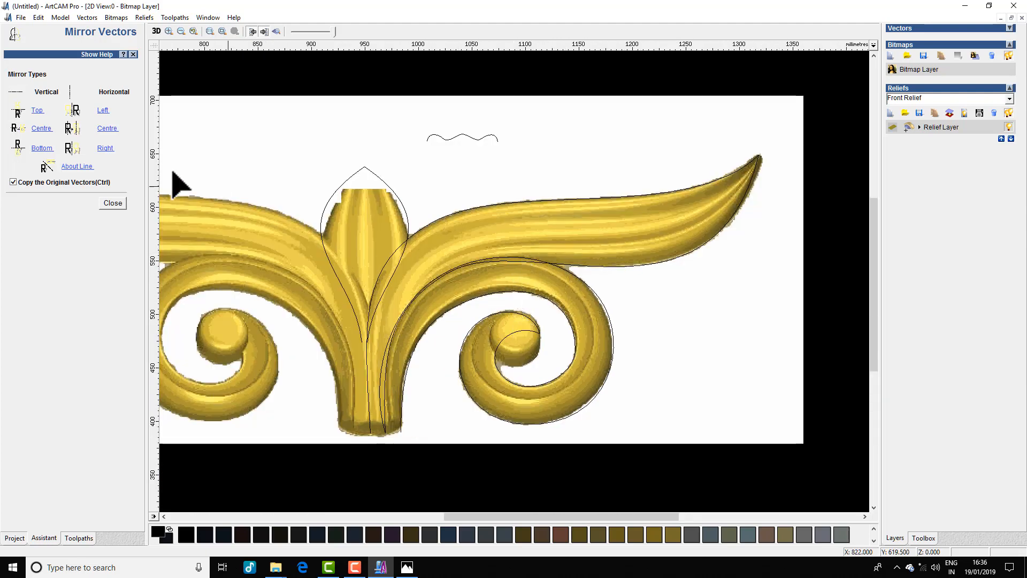
click(113, 203)
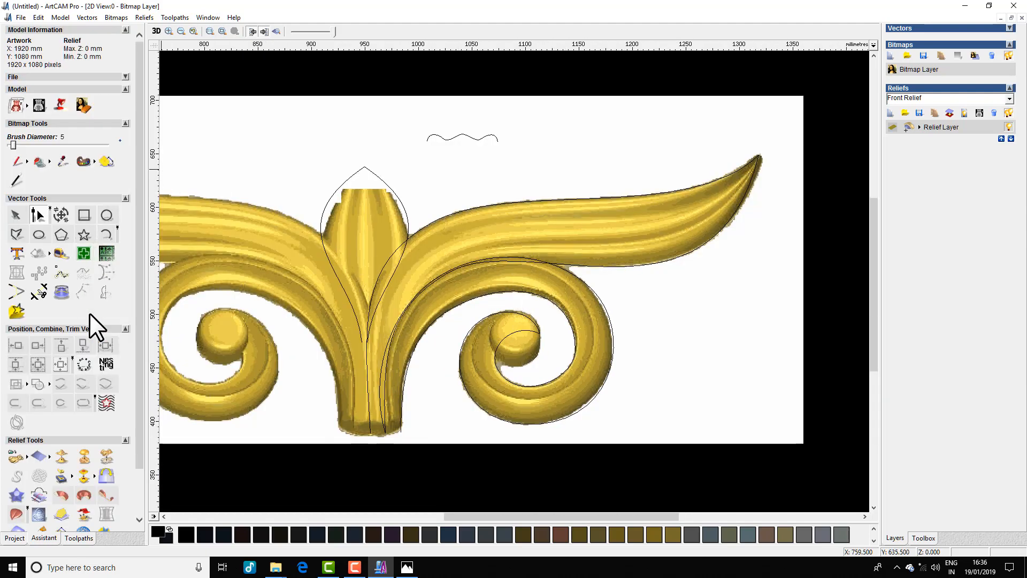
Draw two connected start-end-point arcs beside the wave, a concave rise and a convex fall, about 14 mm wide overall
click(106, 236)
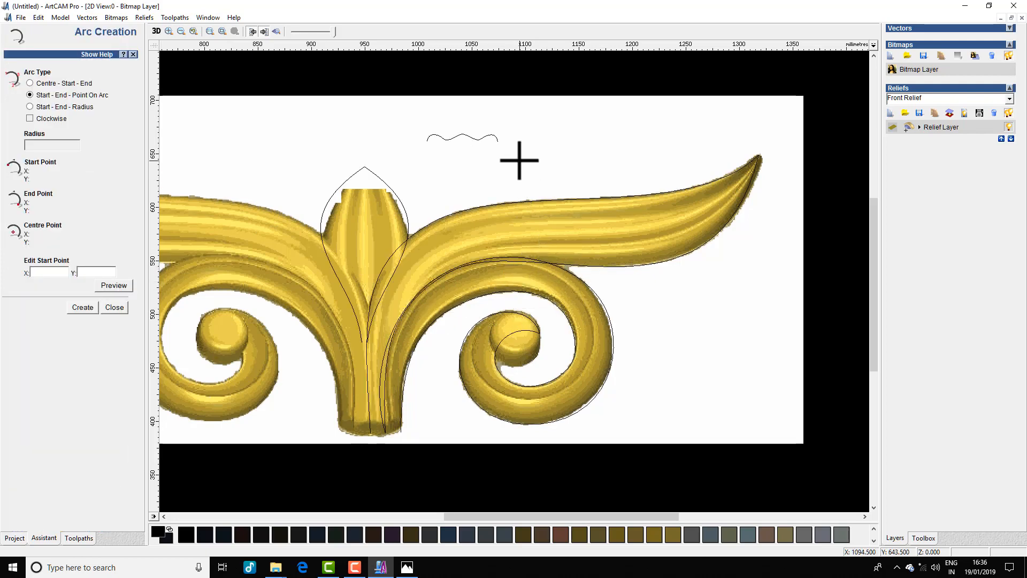
scroll(519, 160, up, 2)
drag(486, 246, 502, 232)
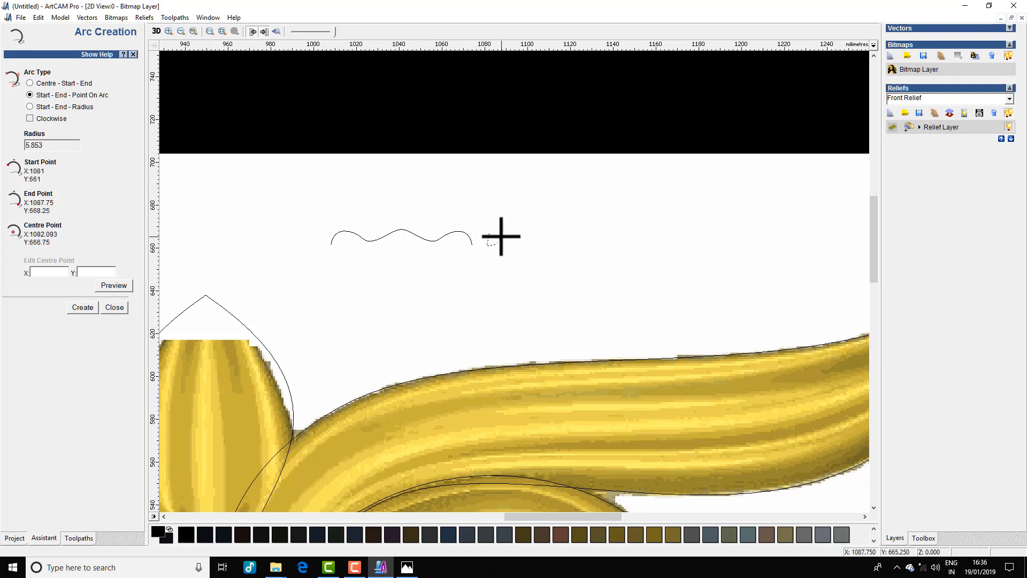
click(497, 239)
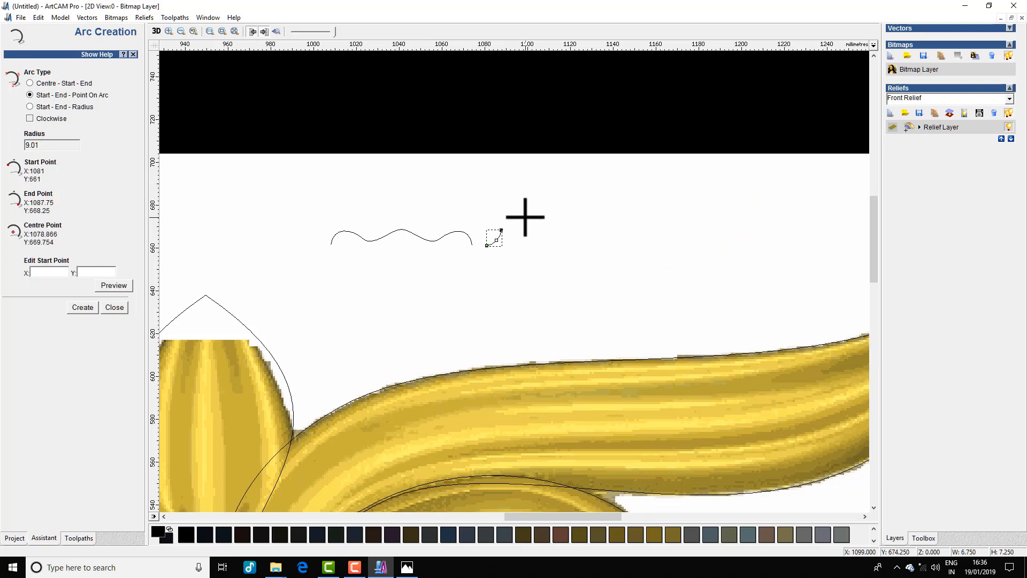
click(502, 231)
click(515, 246)
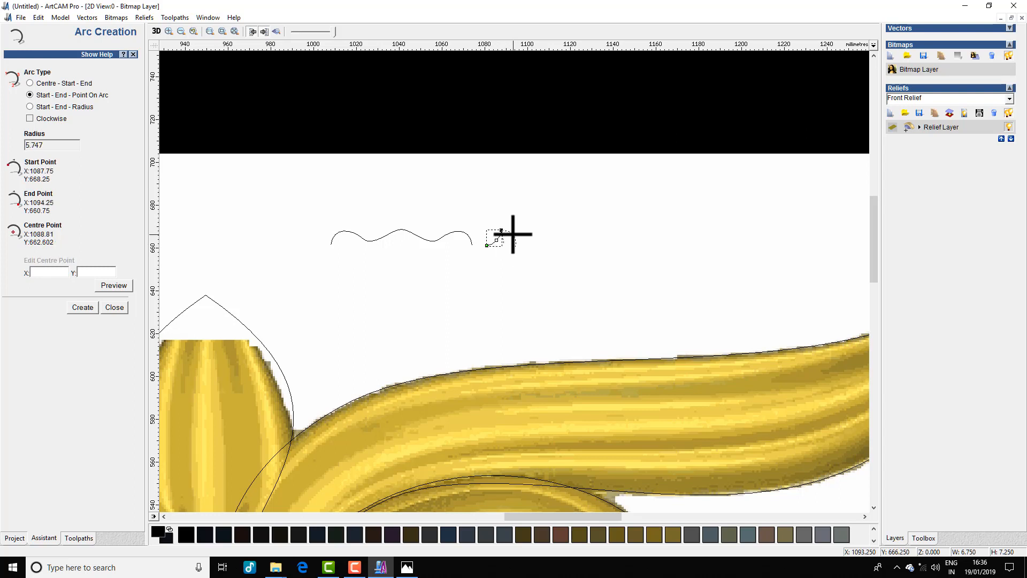
click(511, 232)
key(Escape)
Select the two small arcs beside the wave and join them into one vector
drag(554, 210, 482, 268)
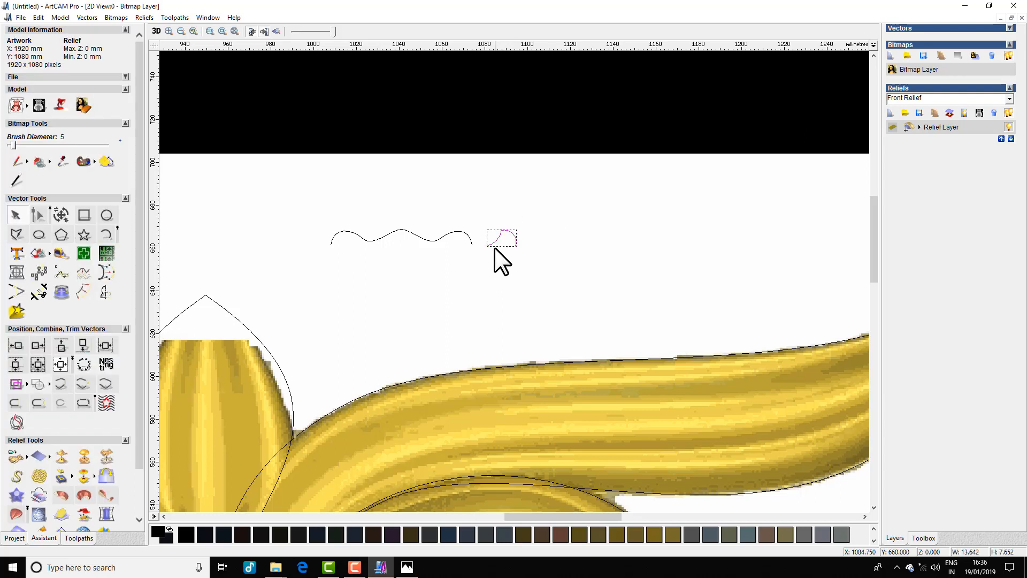
right_click(495, 248)
click(535, 467)
Flatten both arcs of the small joined profile slightly by moving their midpoints inward
scroll(514, 251, up, 2)
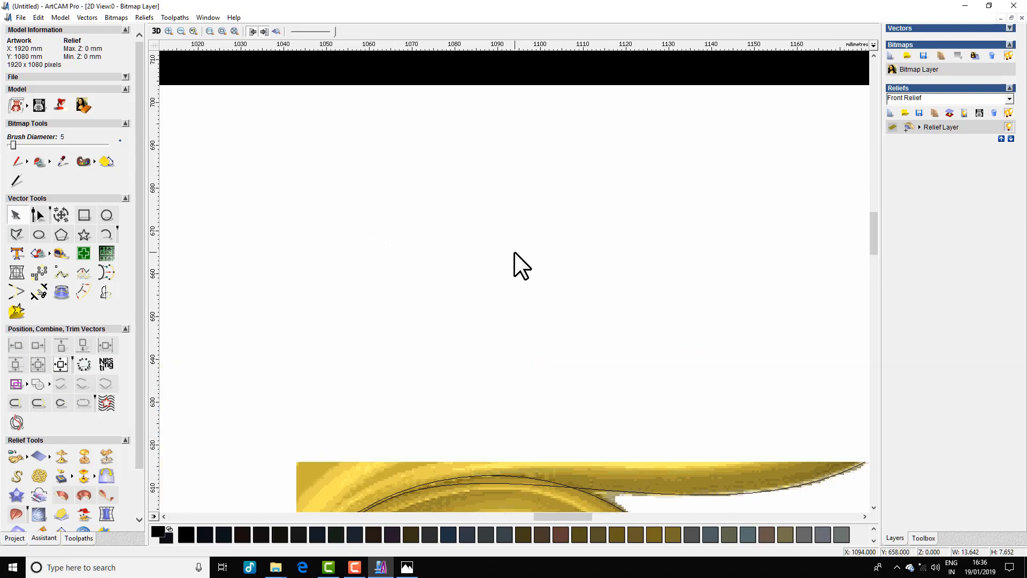
double_click(514, 251)
scroll(514, 262, up, 2)
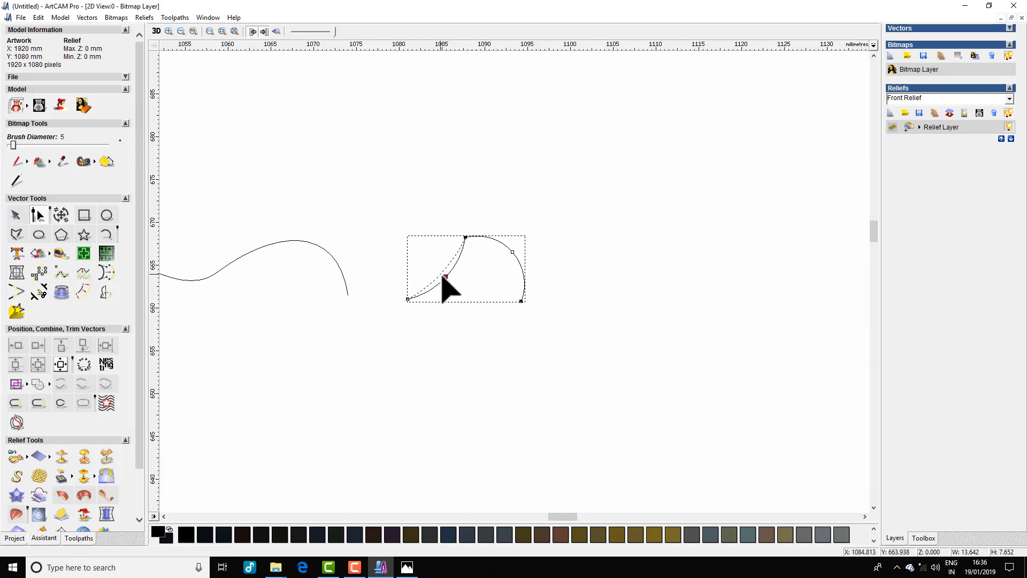
drag(442, 277, 442, 273)
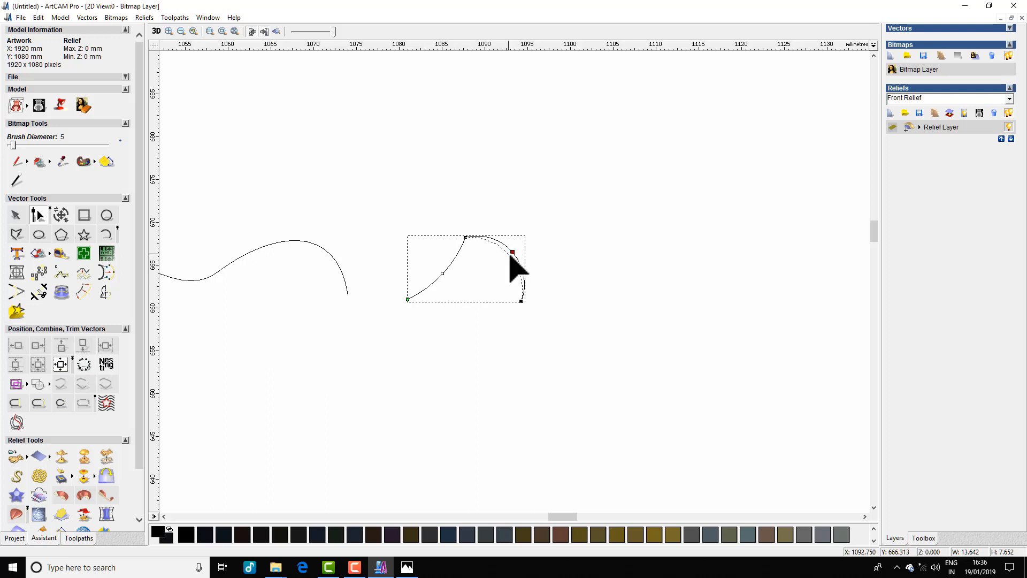
drag(509, 254, 510, 255)
click(544, 225)
Check the width and height of the wave curve and of the small profile with the Transform Vectors tool
scroll(545, 225, down, 1)
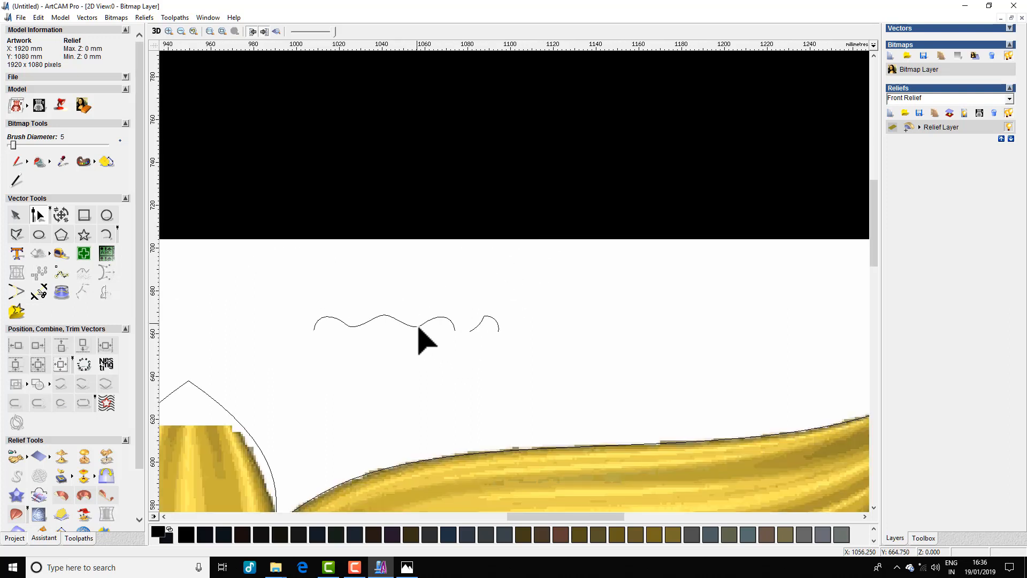
click(418, 330)
key(n)
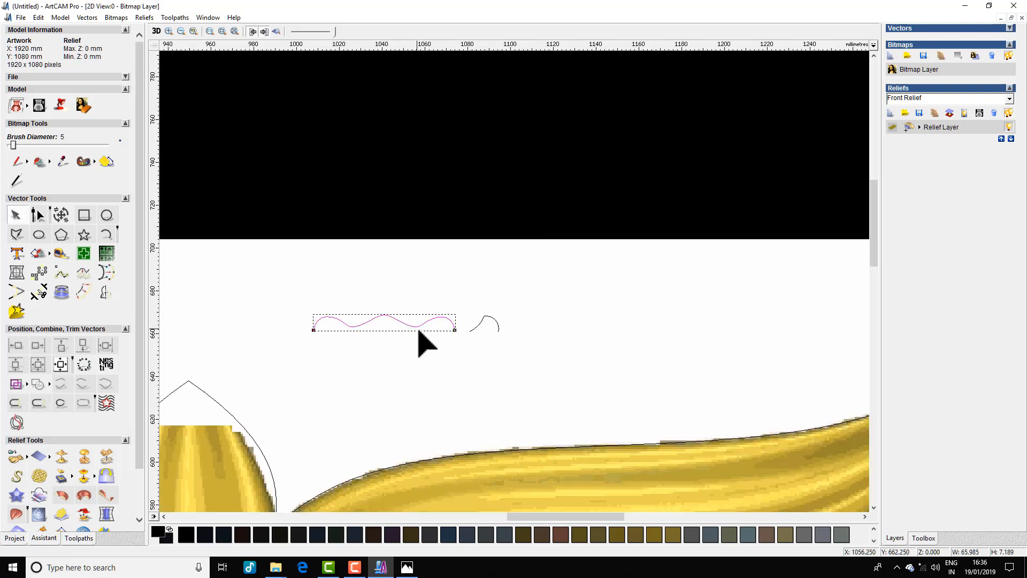
click(418, 330)
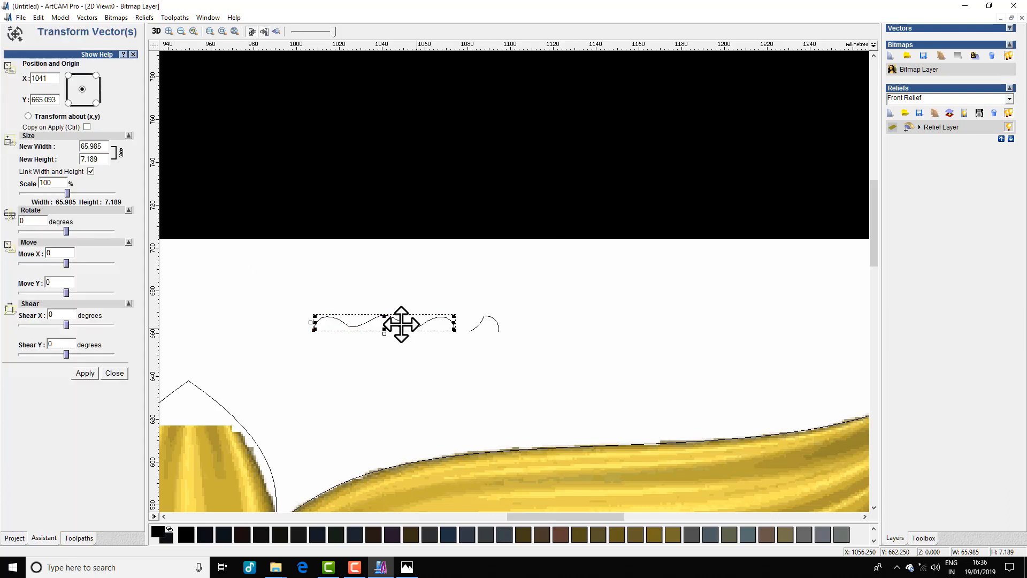
click(90, 171)
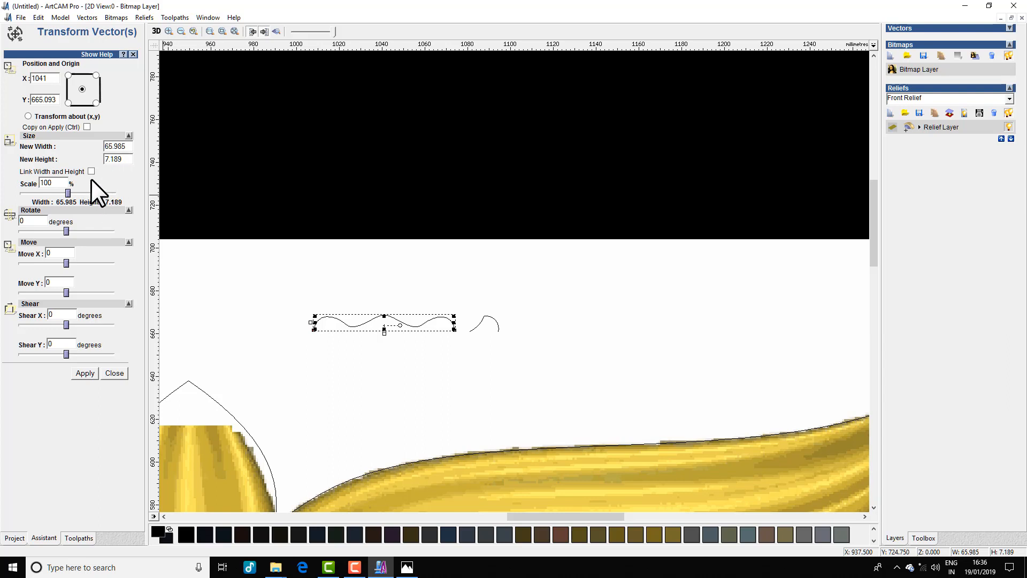
click(495, 321)
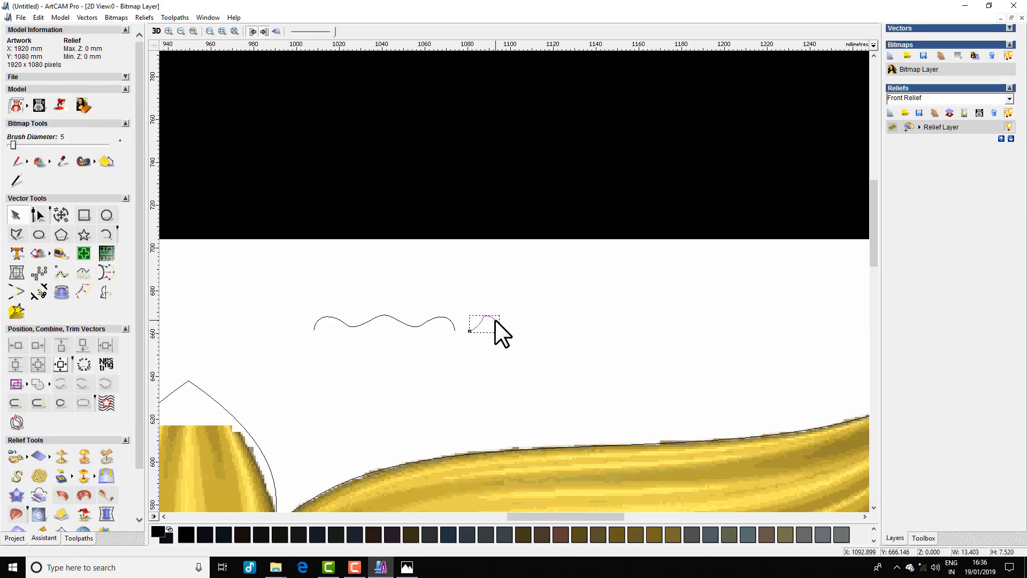
click(488, 320)
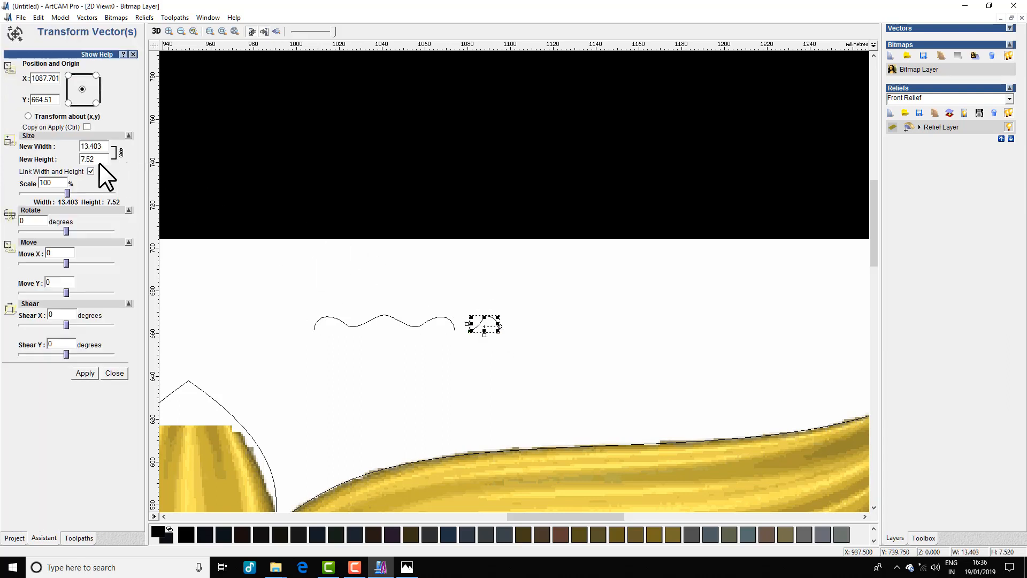
click(114, 373)
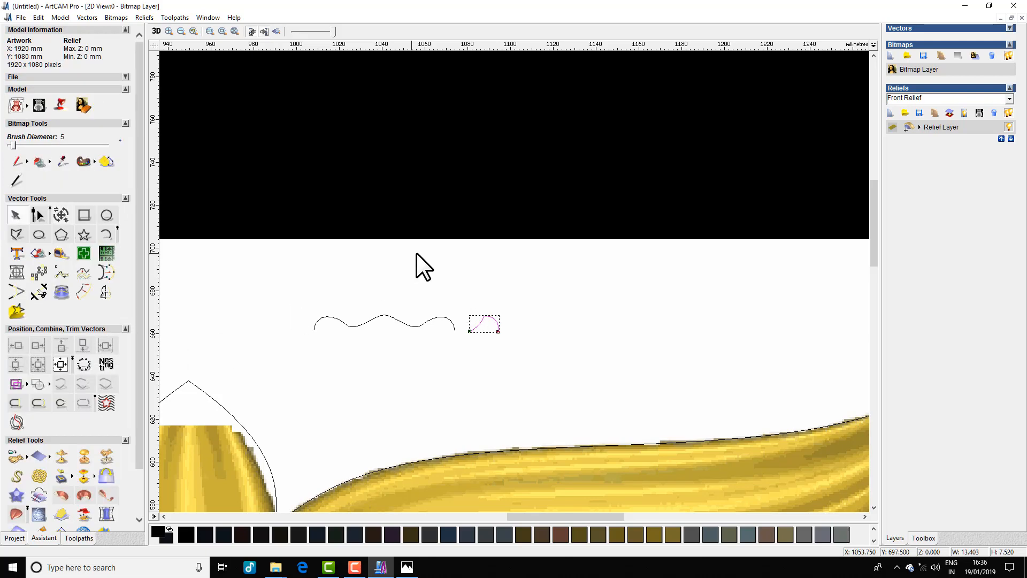
Draw a circle about 50 mm in diameter around the ball at the centre of the ornament's right scroll
scroll(522, 272, down, 3)
scroll(541, 319, up, 2)
scroll(503, 276, down, 2)
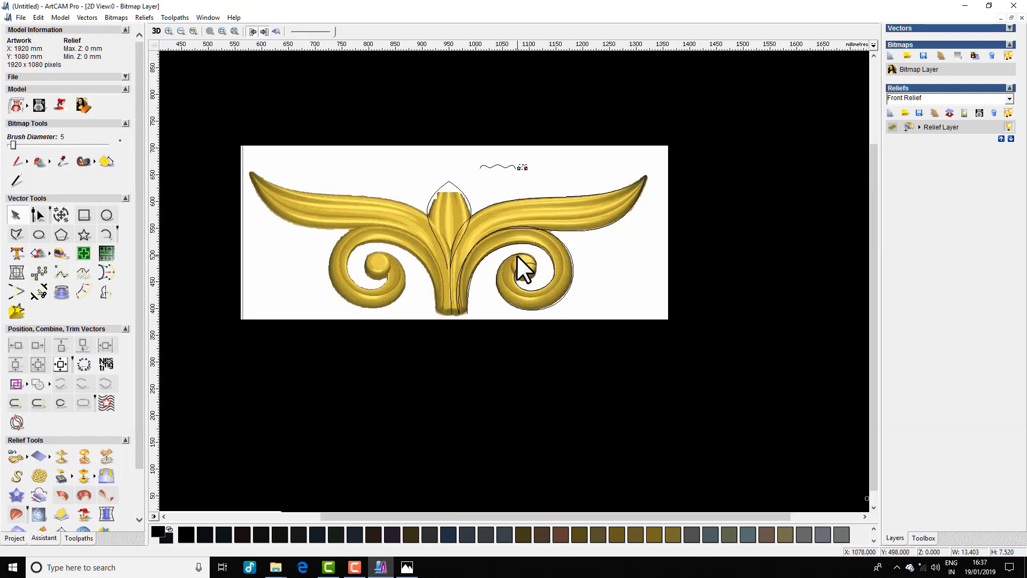
scroll(517, 256, up, 2)
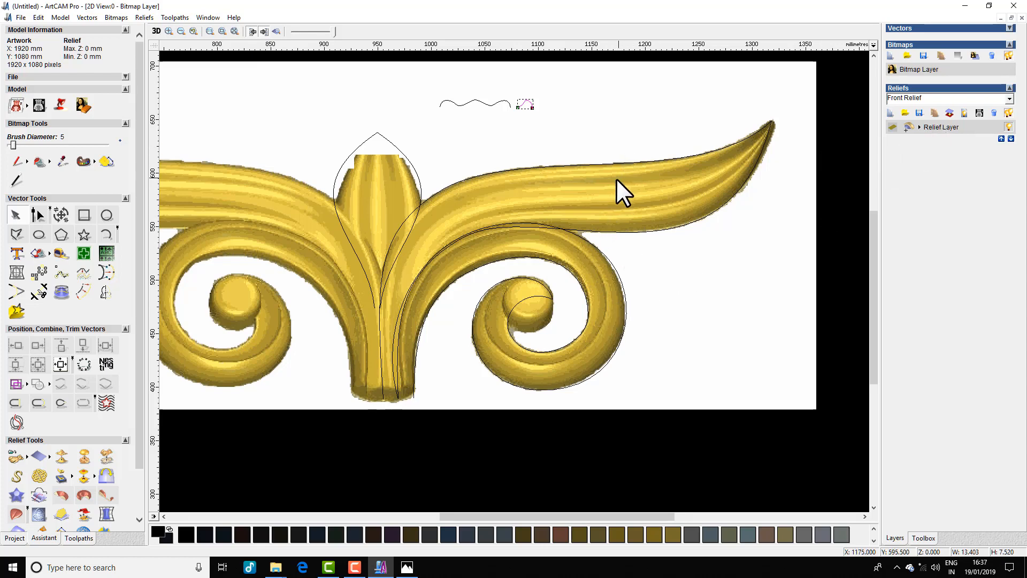
click(558, 272)
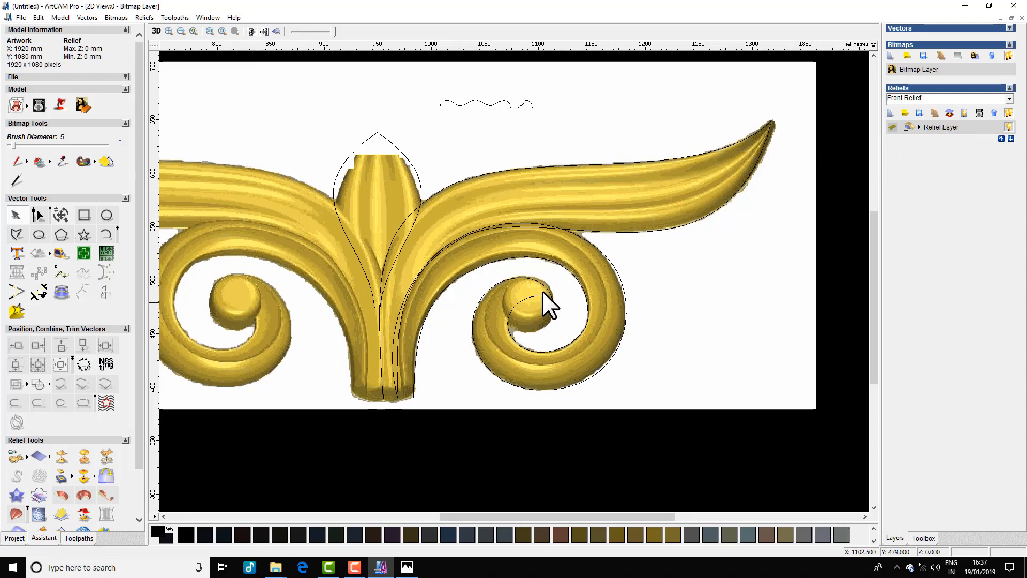
click(107, 216)
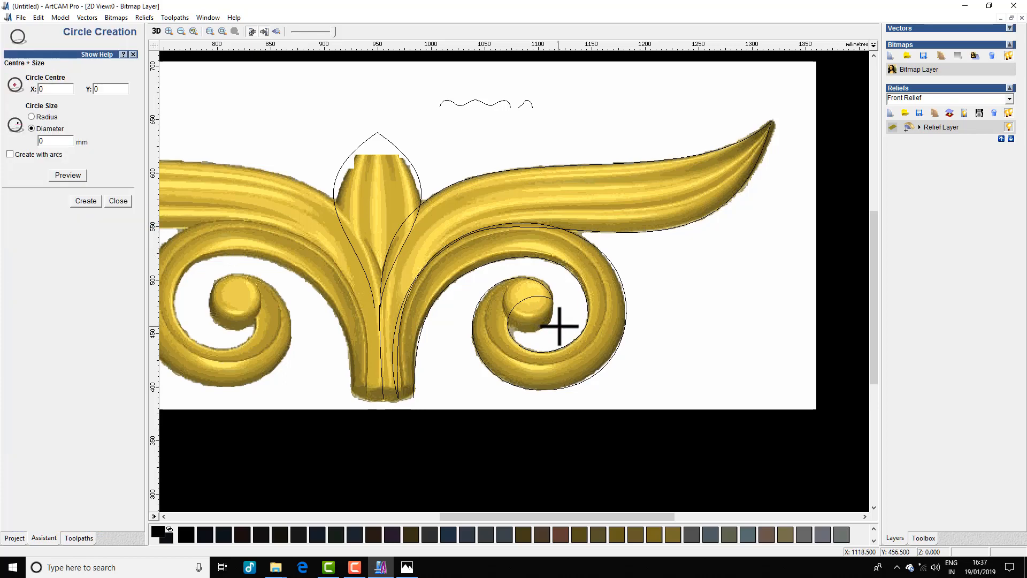
mouse_move(528, 295)
mouse_down()
mouse_move(542, 314)
mouse_move(528, 300)
mouse_up()
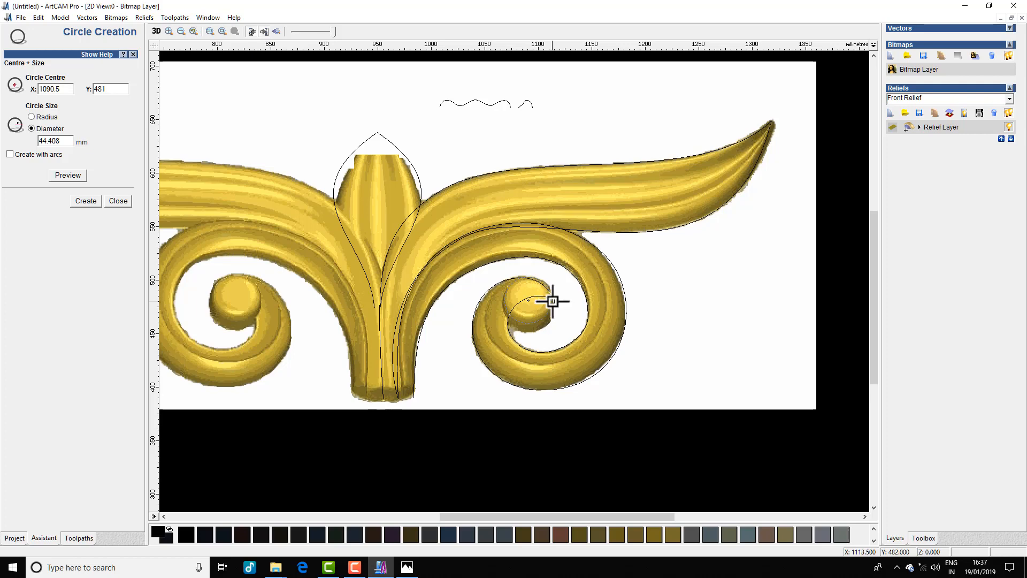
drag(553, 301, 528, 303)
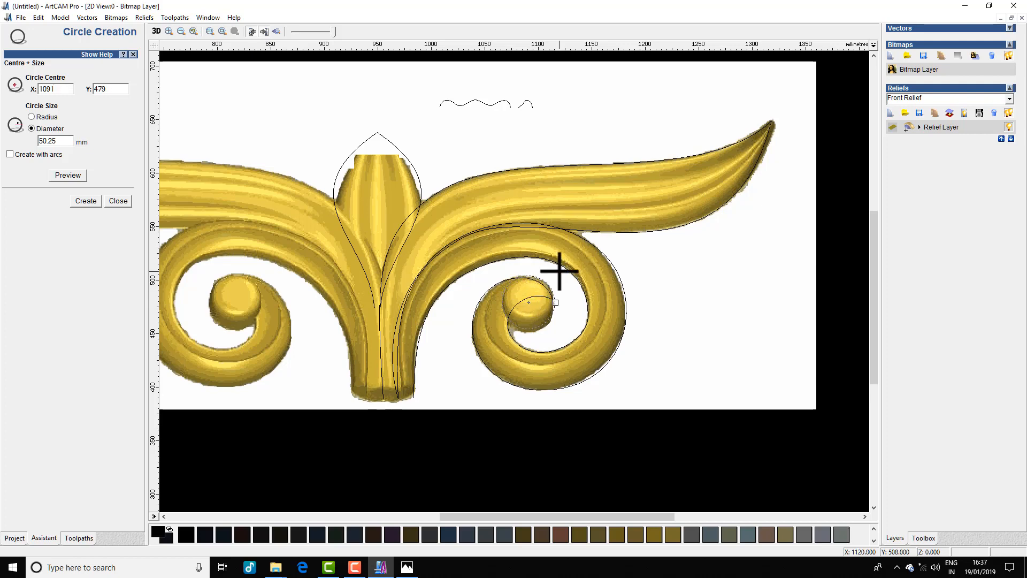
key(Return)
click(579, 290)
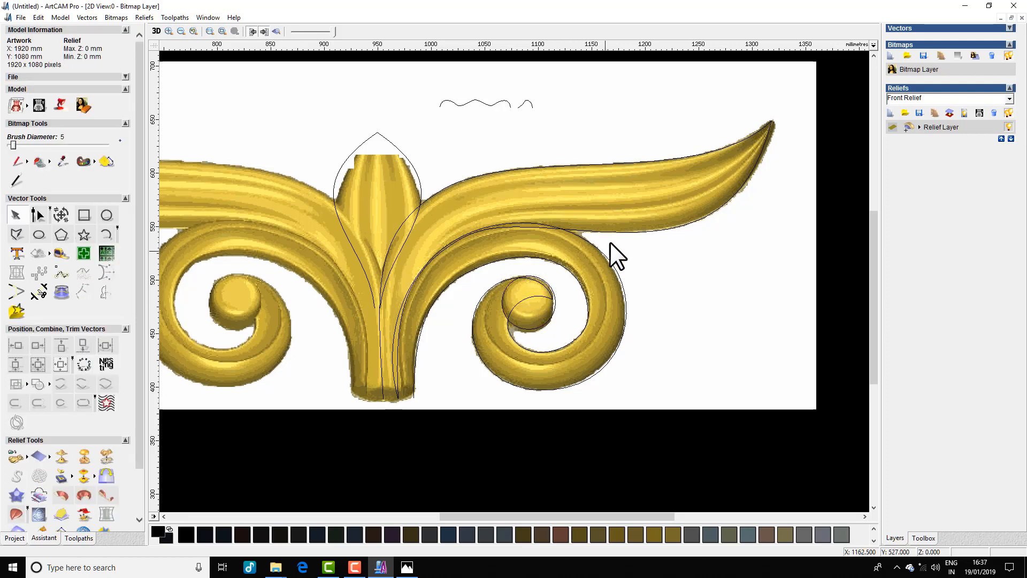
click(587, 305)
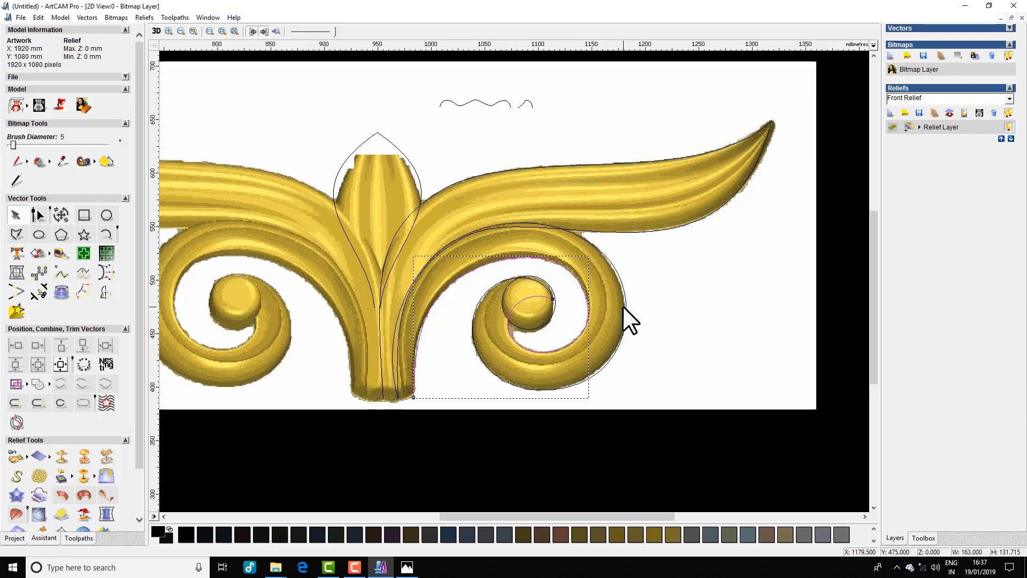
click(671, 268)
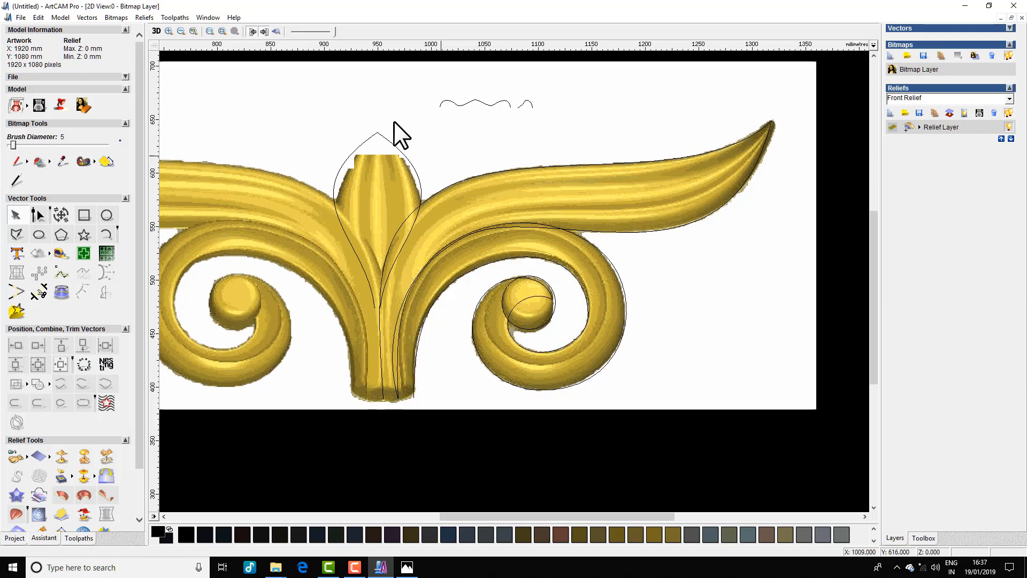
Tile the 2D and 3D views side by side, with the 3D view seen from above and its zero plane hidden
click(208, 17)
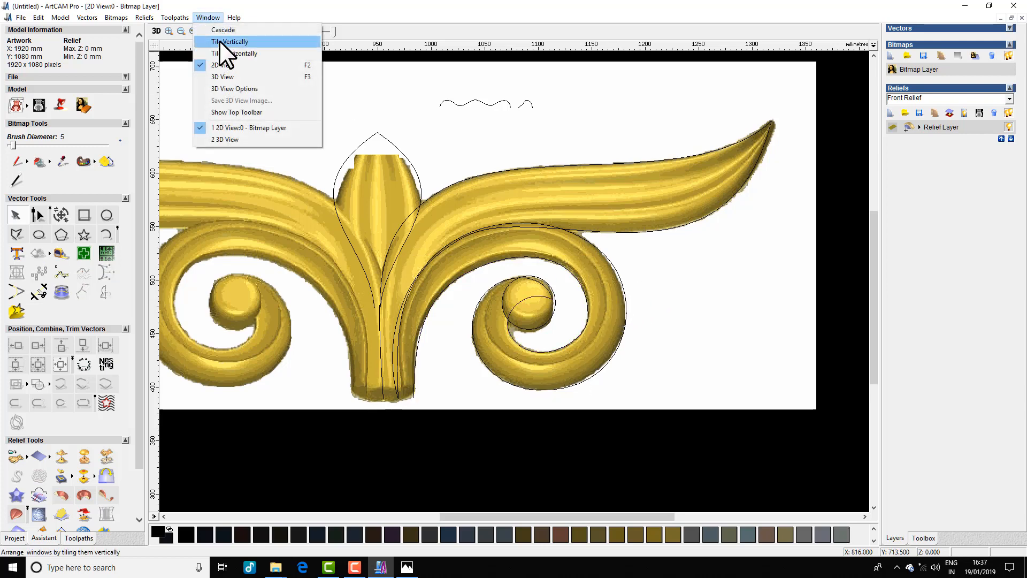
click(220, 52)
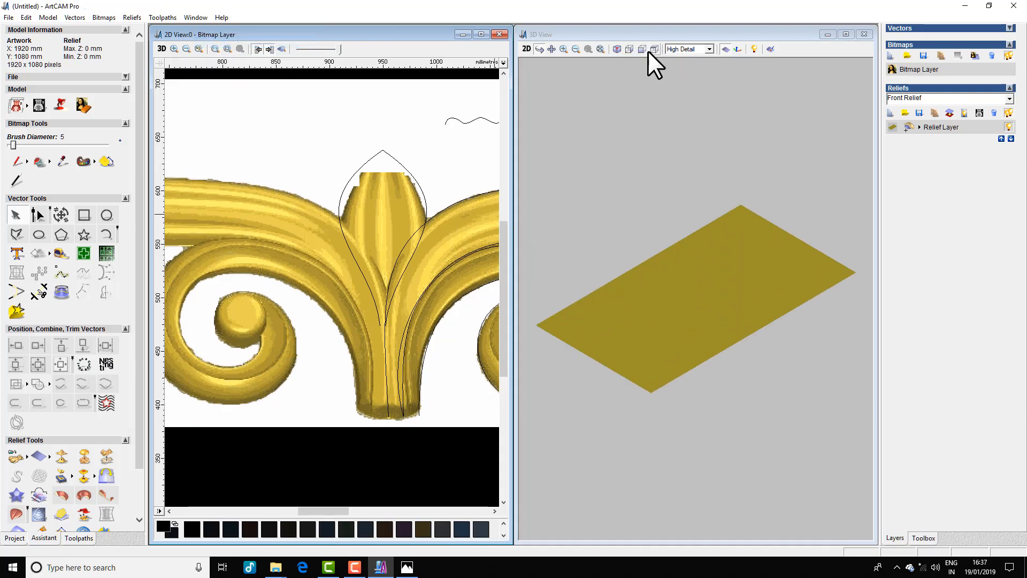
click(654, 49)
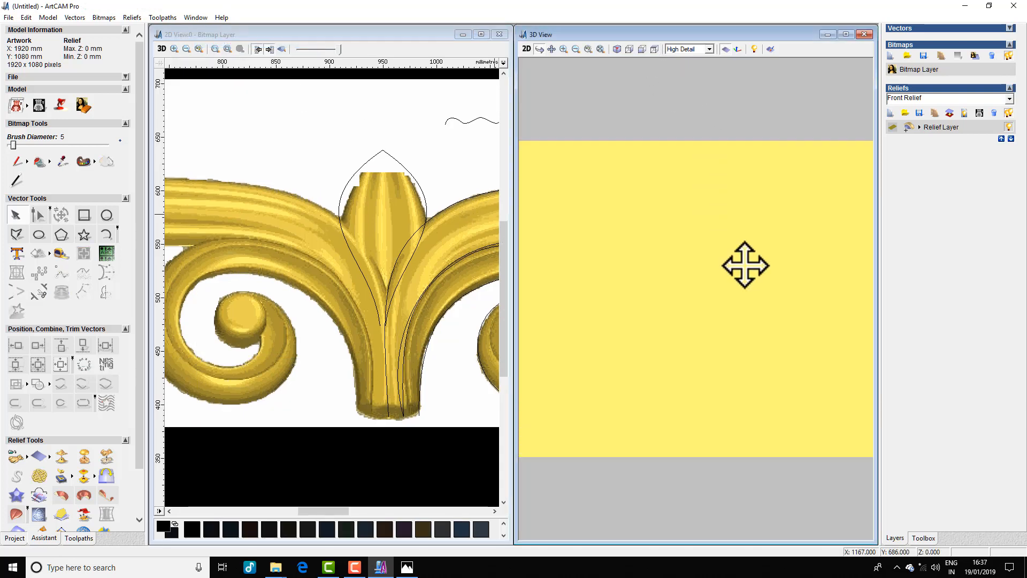
click(726, 49)
scroll(353, 248, down, 3)
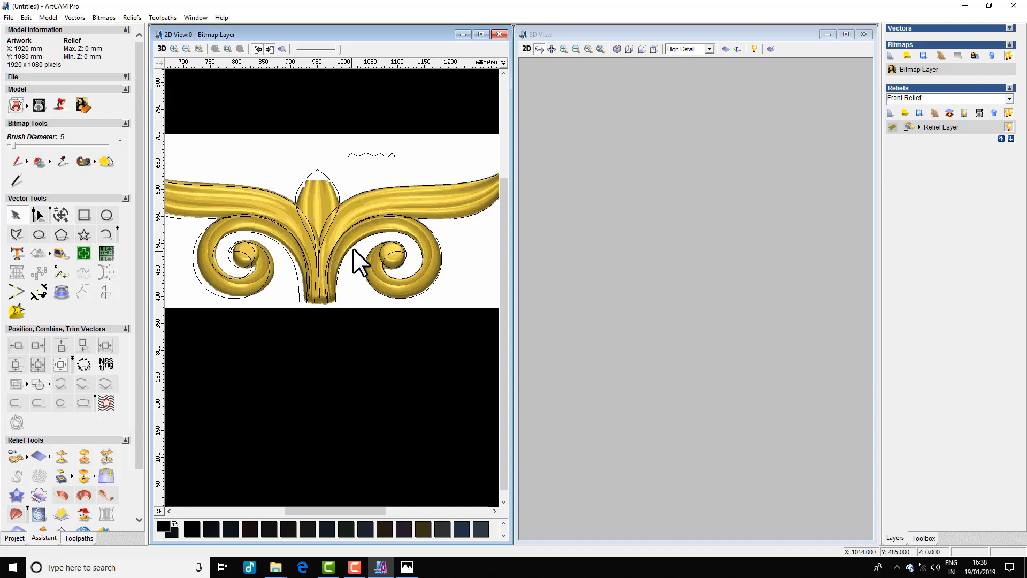
Start a Two Rail Sweep with the right scroll's inner and outer curves as the drive rails
click(413, 237)
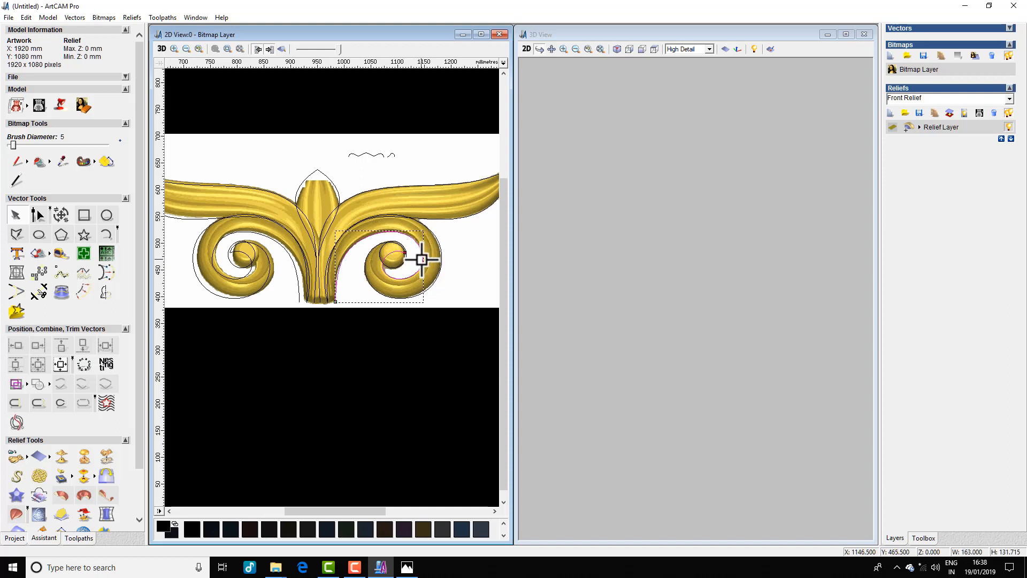
shift+click(438, 242)
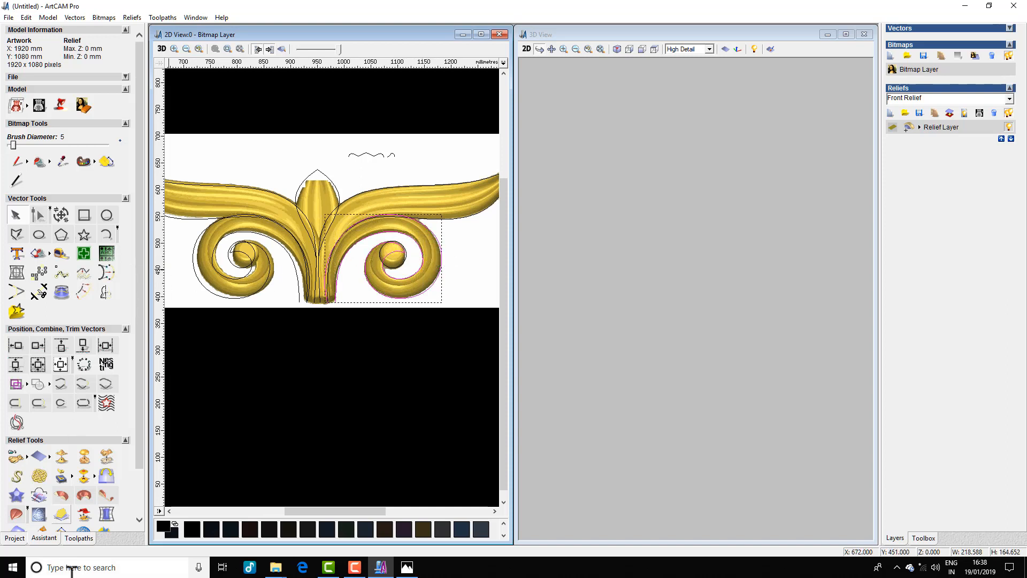
click(16, 514)
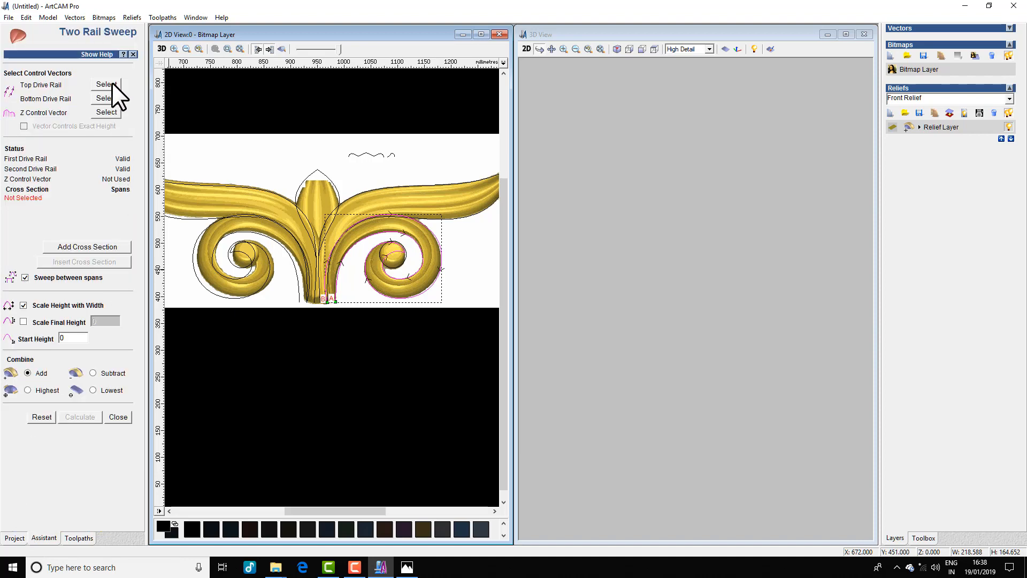
Add the small profile as cross section, with width-based height scaling off, final height 2 and the Highest combine mode
click(390, 154)
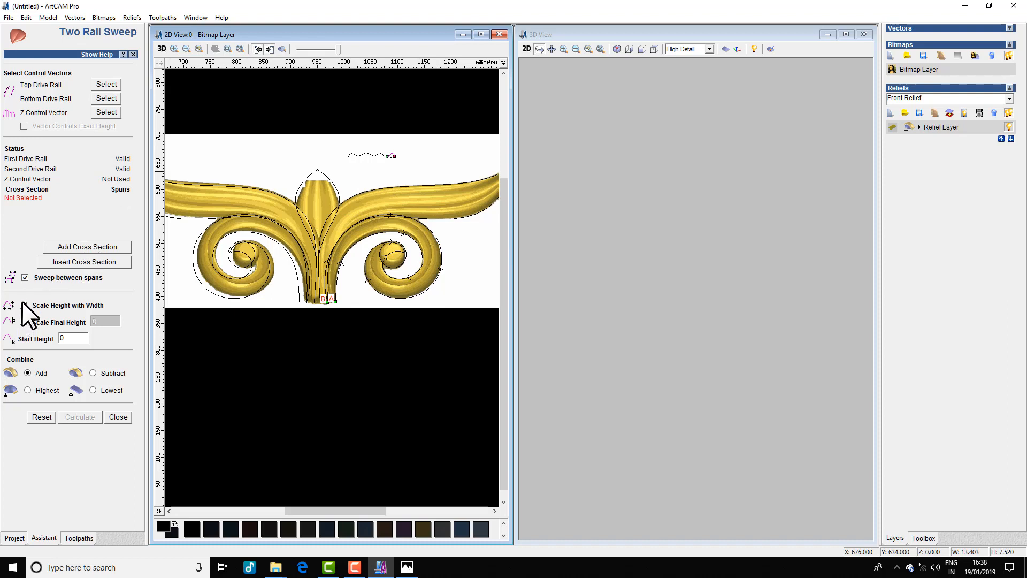
click(23, 322)
click(95, 321)
text(2)
click(92, 247)
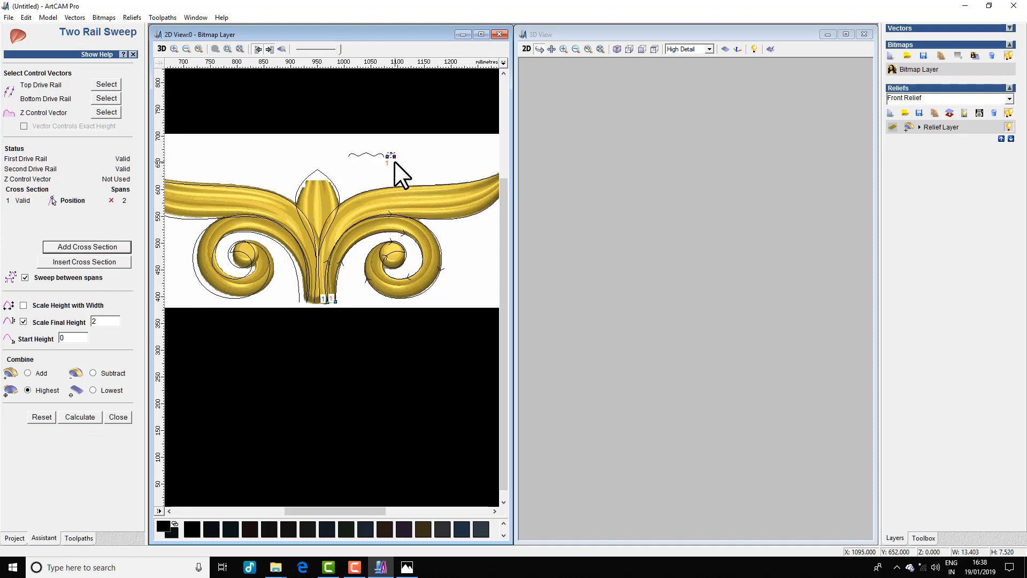
Try calculating the scroll sweep at a final height of 2, inspect the relief and undo it
click(71, 416)
scroll(781, 360, up, 3)
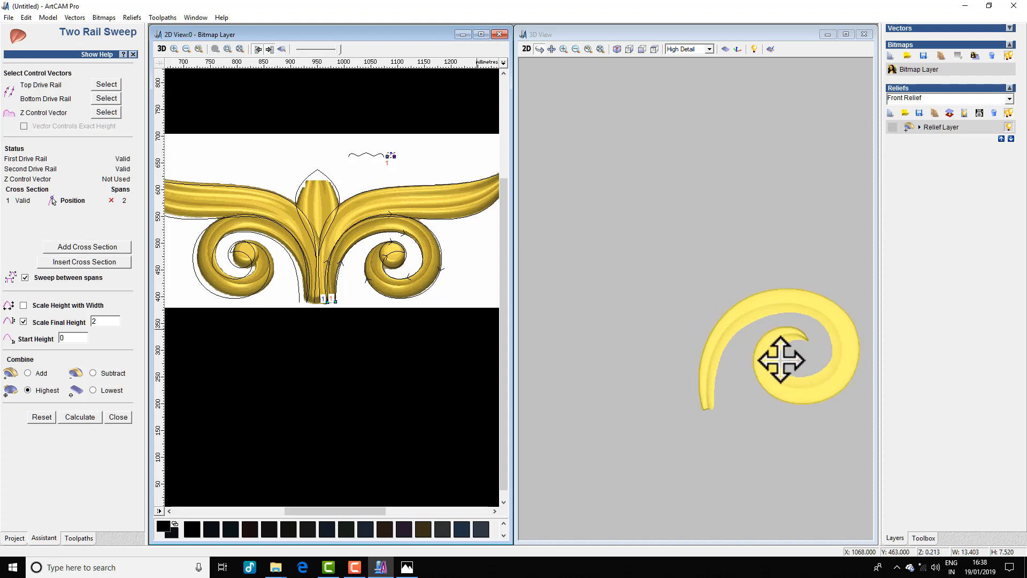
drag(781, 359, 770, 404)
key(ctrl+z)
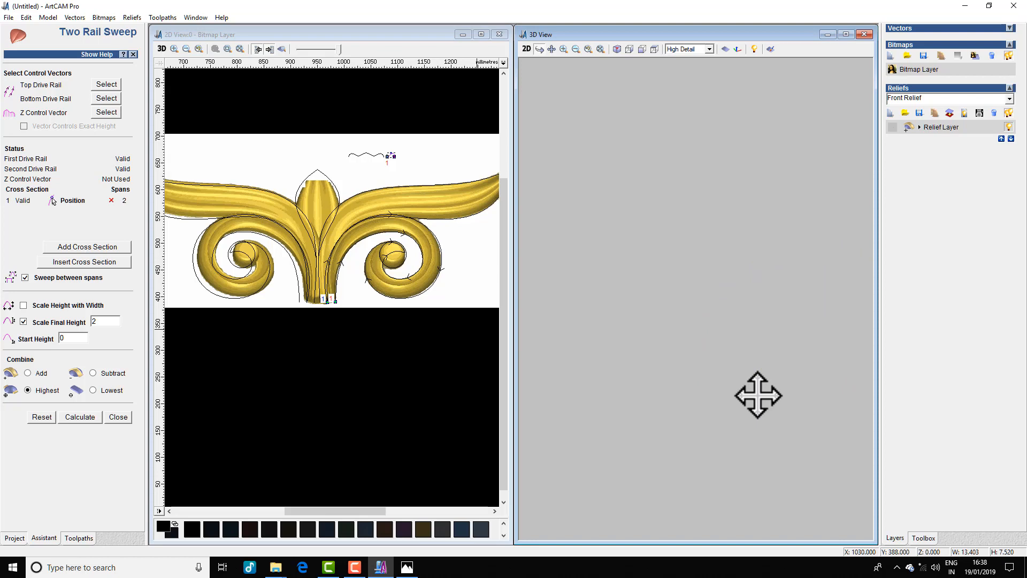
Recalculate the scroll sweep with a final height of 10 and inspect the relief in 3D
double_click(94, 321)
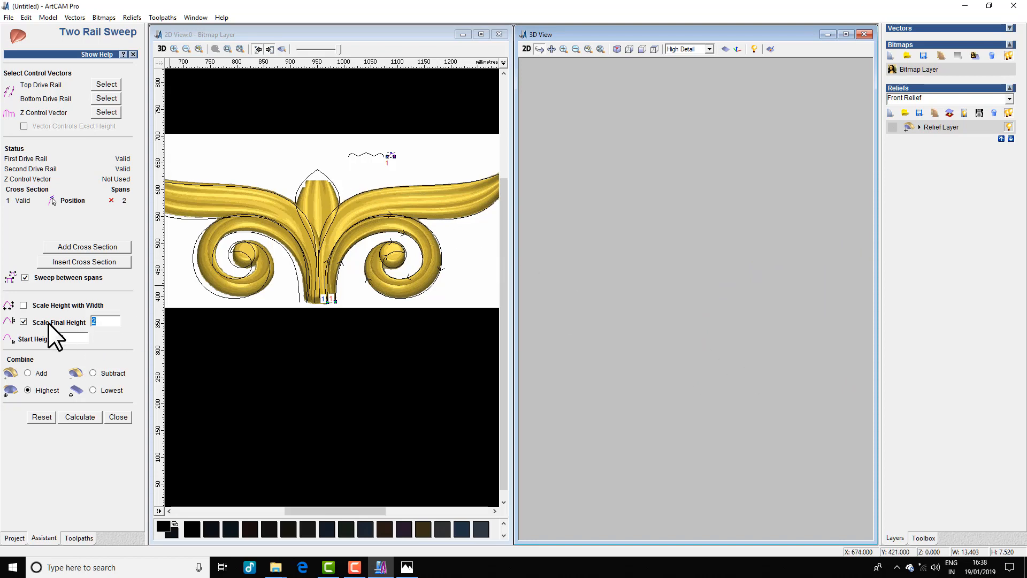
text(10)
click(87, 417)
mouse_move(792, 415)
mouse_down()
mouse_move(692, 339)
mouse_move(738, 268)
mouse_move(782, 307)
mouse_move(785, 317)
mouse_move(660, 278)
mouse_move(797, 429)
mouse_up()
scroll(694, 275, down, 4)
drag(767, 350, 766, 339)
scroll(767, 340, up, 5)
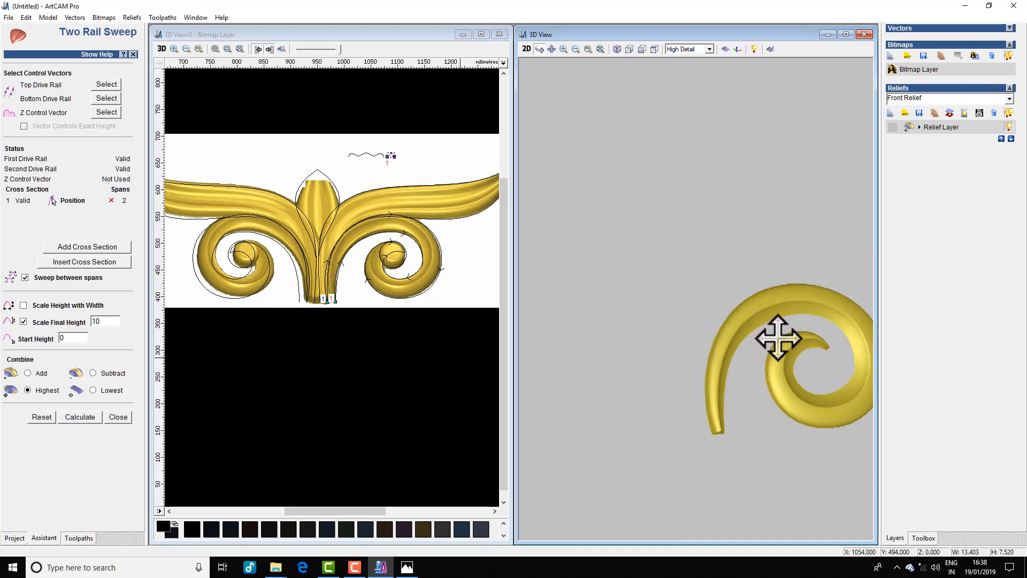
middle_drag(775, 339, 578, 248)
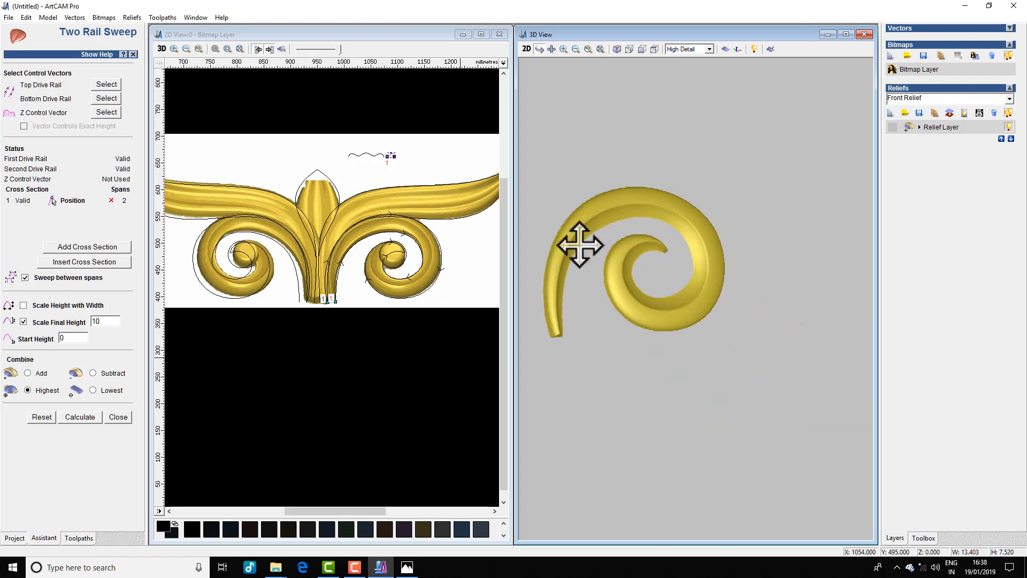
Merge High a round 45-degree dome with no height limit into the relief from the circle in the right scroll
double_click(400, 265)
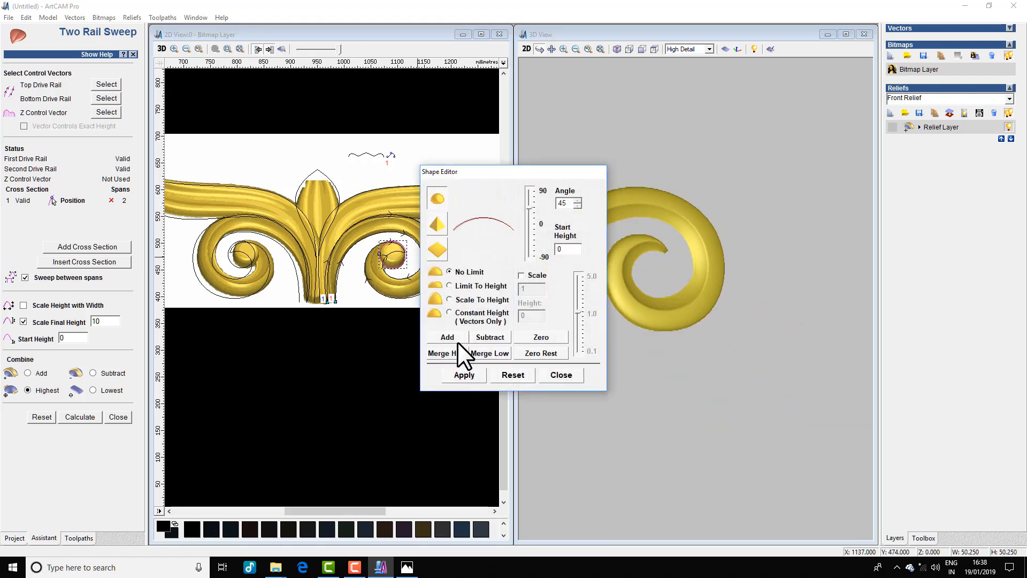
click(450, 351)
middle_drag(601, 265, 593, 262)
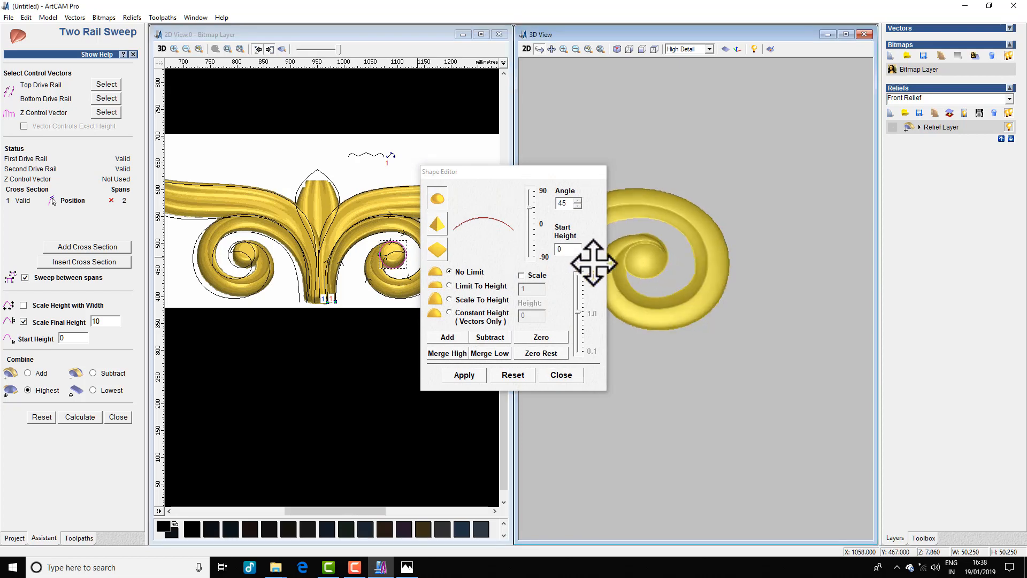
Undo the 45-degree dome and Merge High a round 65-degree dome with start height 1.5 and Limit To Height from the scroll's circle
drag(594, 263, 630, 272)
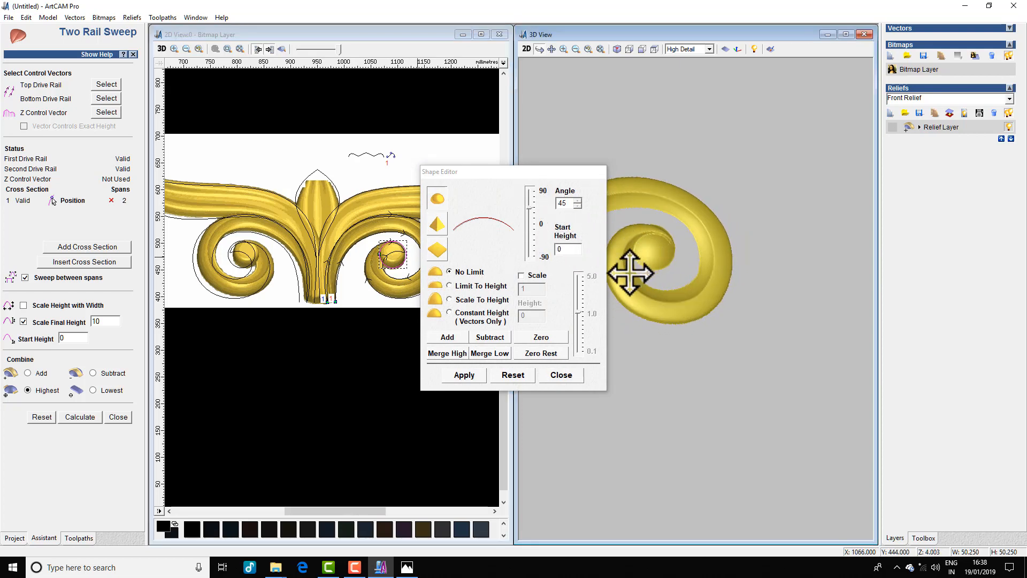
key(ctrl+z)
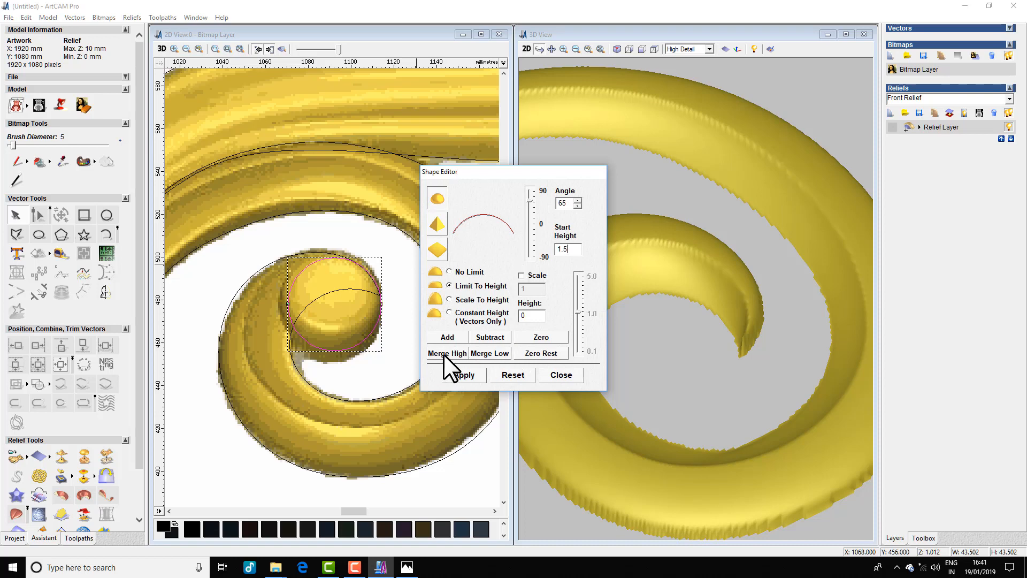
click(445, 353)
drag(772, 316, 729, 328)
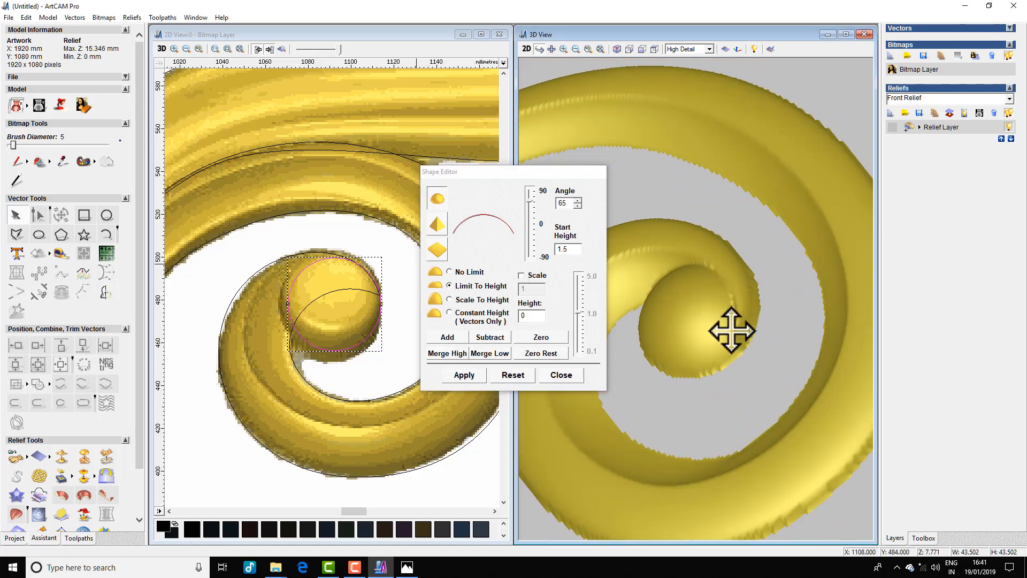
click(561, 375)
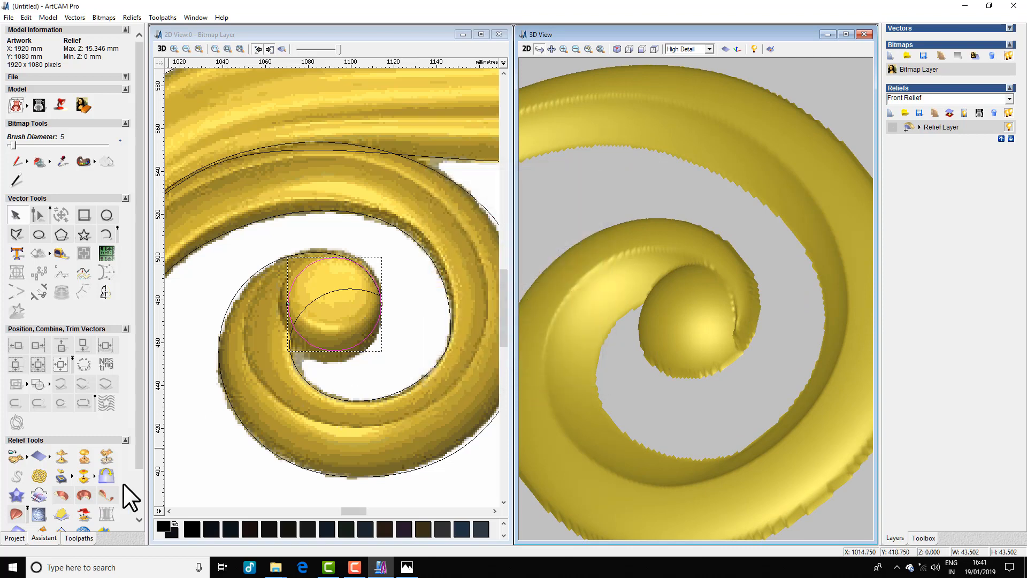
Smooth the joint between ball and scroll in Interactive Sculpting at diameter 15 and 50% strength, and inspect the result
click(38, 514)
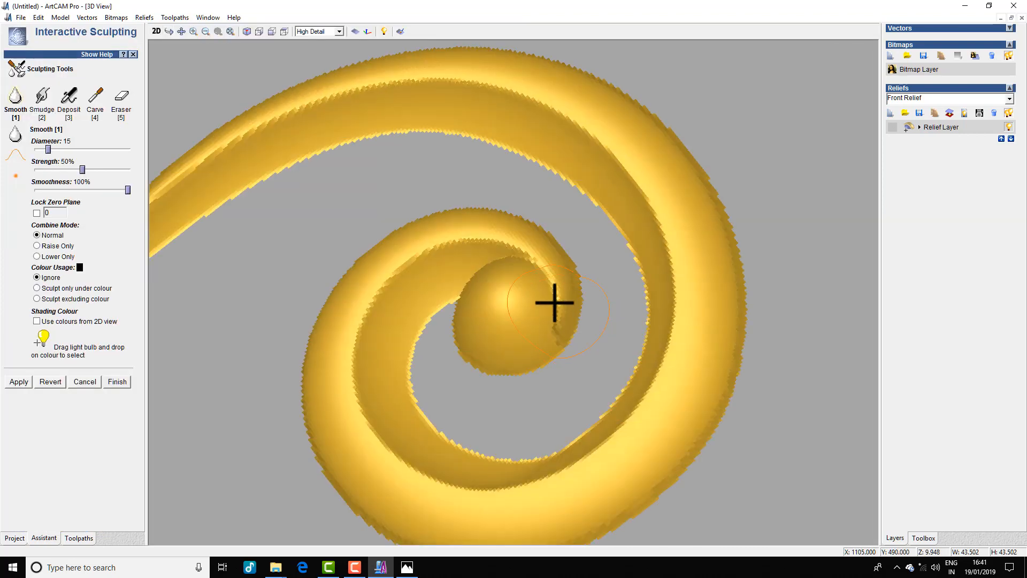
mouse_move(539, 284)
mouse_down()
mouse_move(534, 305)
mouse_move(528, 298)
mouse_move(535, 322)
mouse_move(540, 289)
mouse_move(475, 351)
mouse_up()
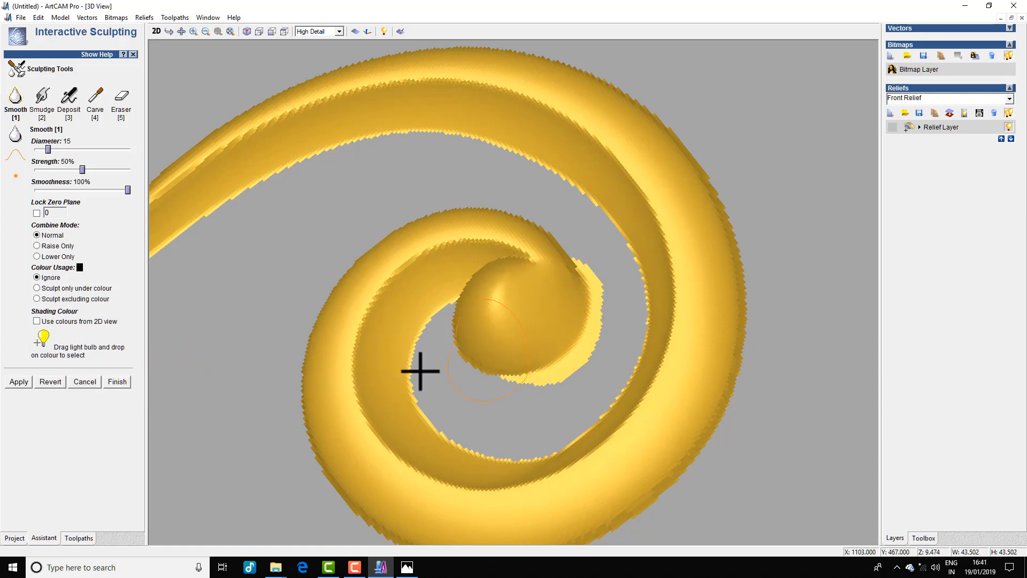
click(20, 382)
click(114, 382)
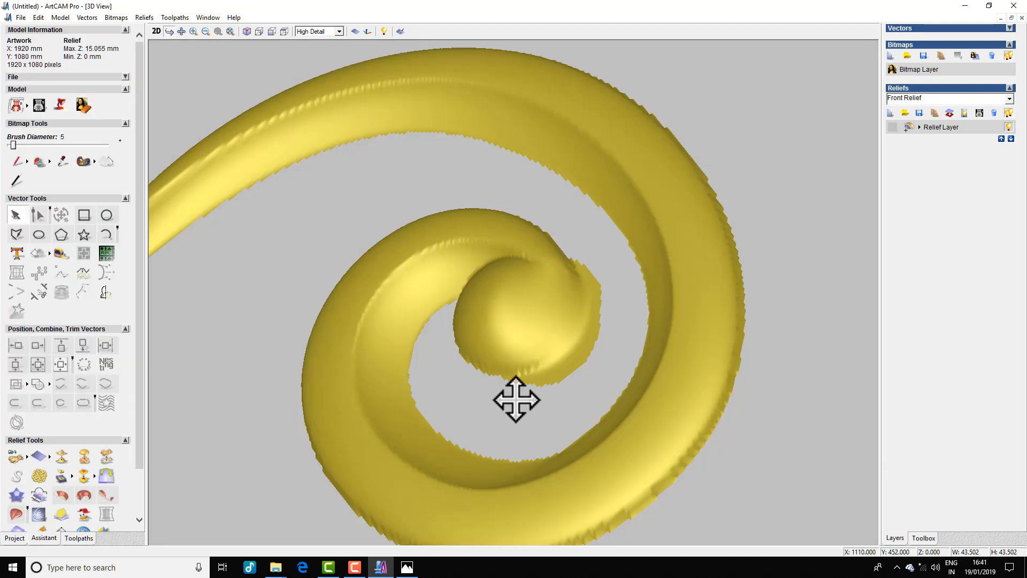
drag(513, 410, 654, 372)
drag(592, 341, 570, 290)
scroll(666, 267, down, 5)
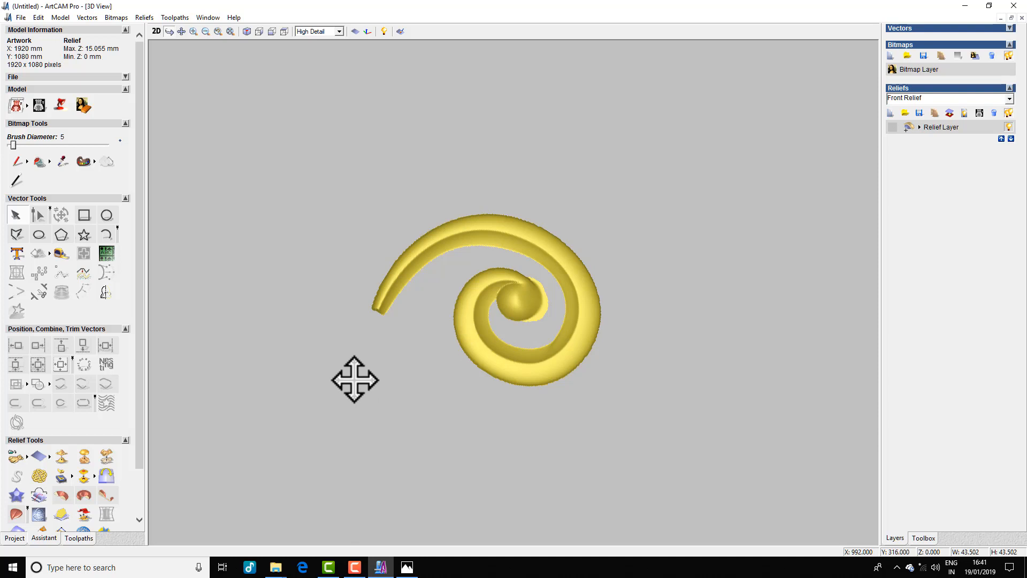
Smooth the ball's edge into the scroll in Interactive Sculpting at diameter 15 and 31% strength, apply it and inspect the relief
click(38, 513)
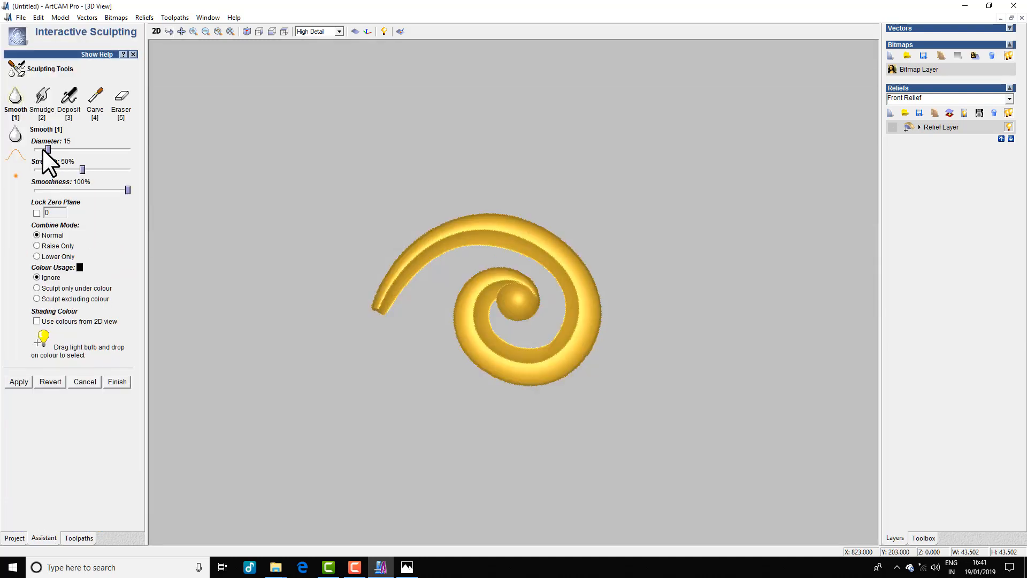
drag(59, 169, 64, 169)
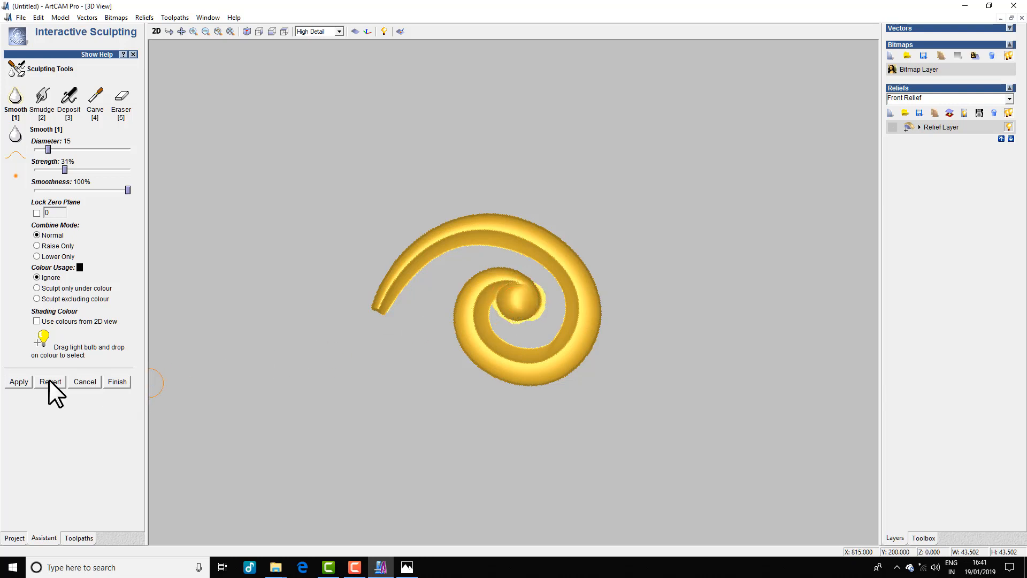
click(20, 382)
click(118, 382)
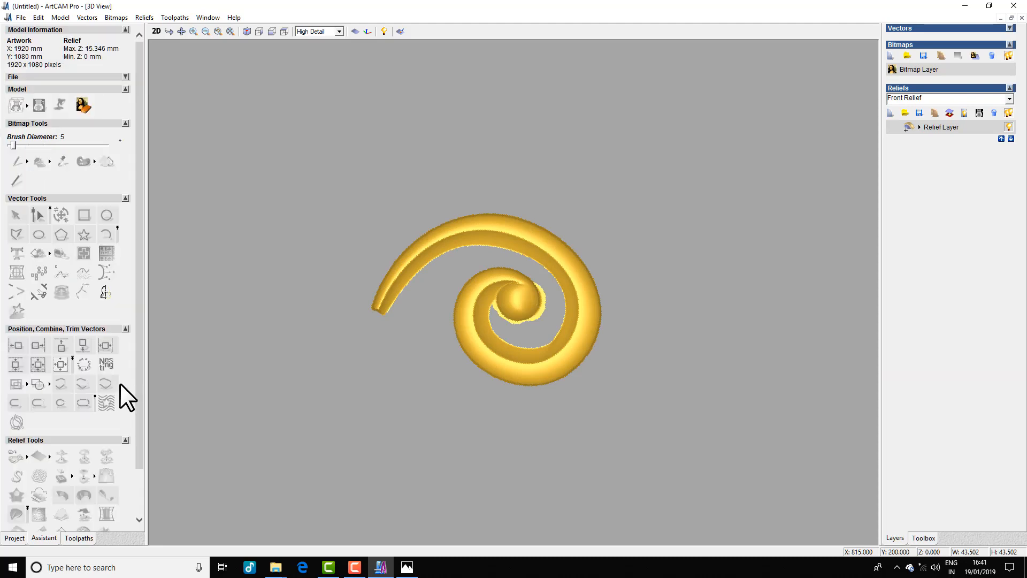
scroll(583, 303, up, 10)
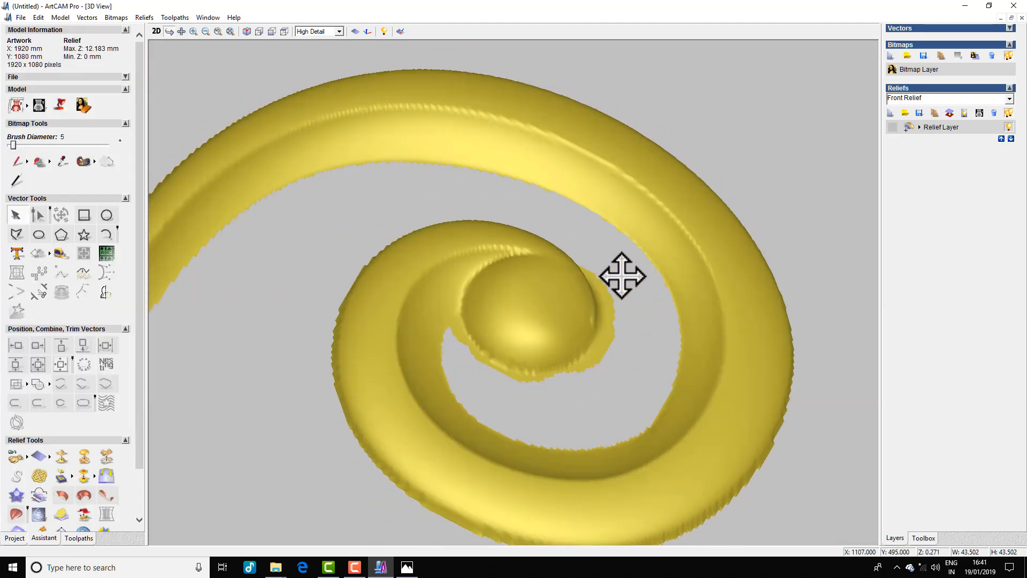
drag(630, 356, 427, 280)
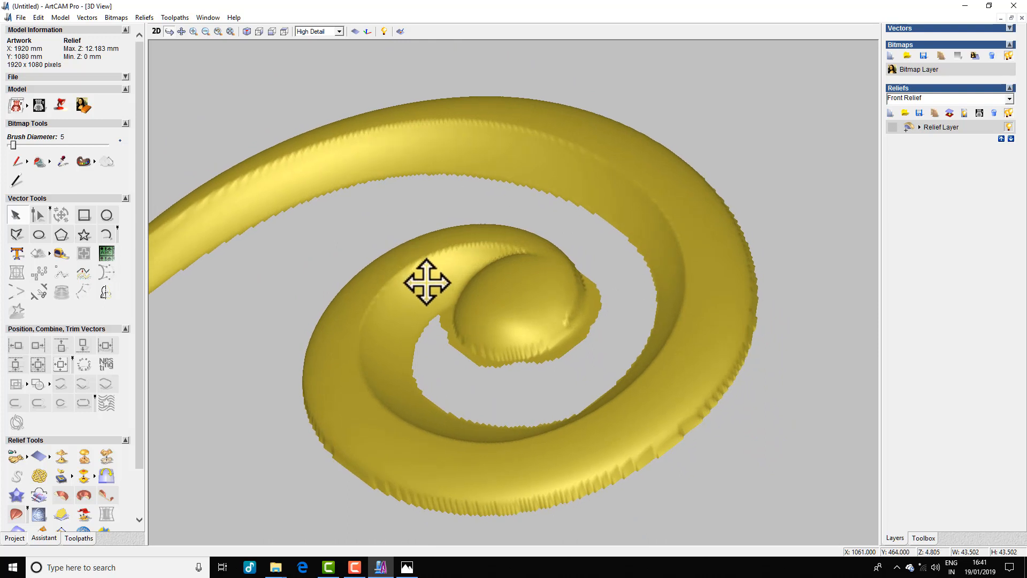
Run a second smoothing pass over the ball and its joint with the scroll, apply it and inspect the whole scroll in 3D
click(38, 514)
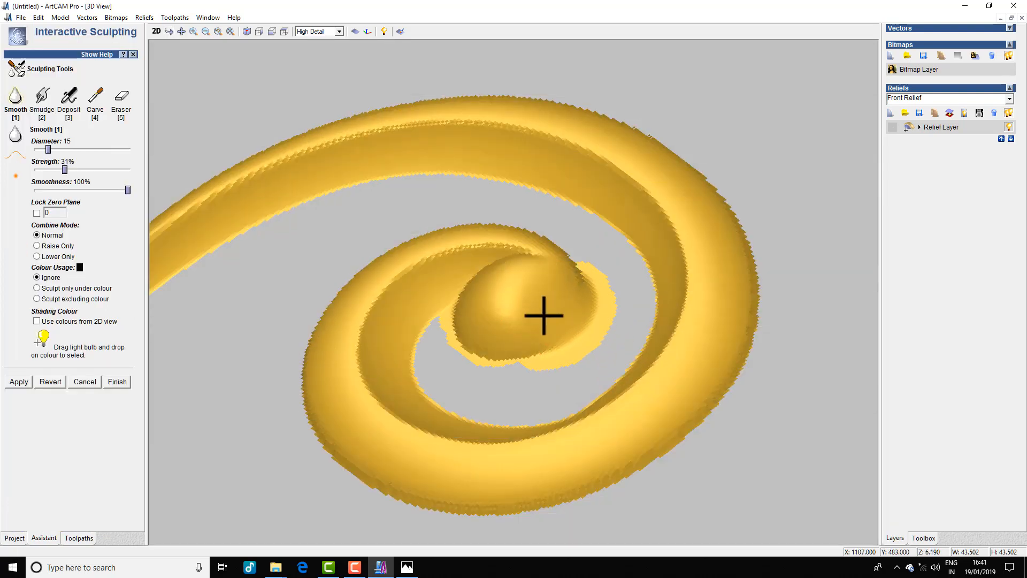
mouse_move(526, 311)
mouse_down()
mouse_move(470, 293)
mouse_move(479, 310)
mouse_move(547, 286)
mouse_up()
click(18, 382)
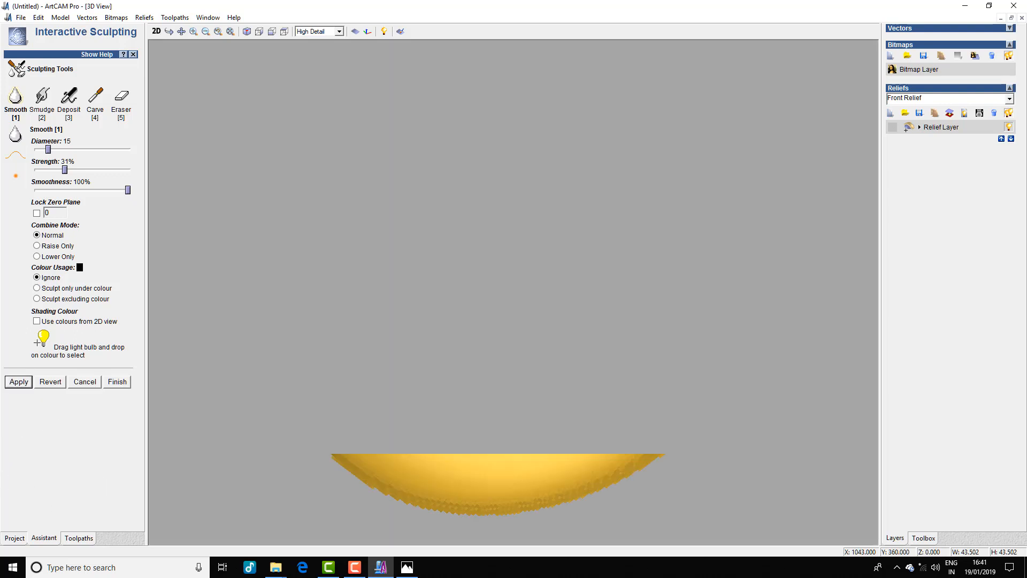
click(114, 381)
click(117, 382)
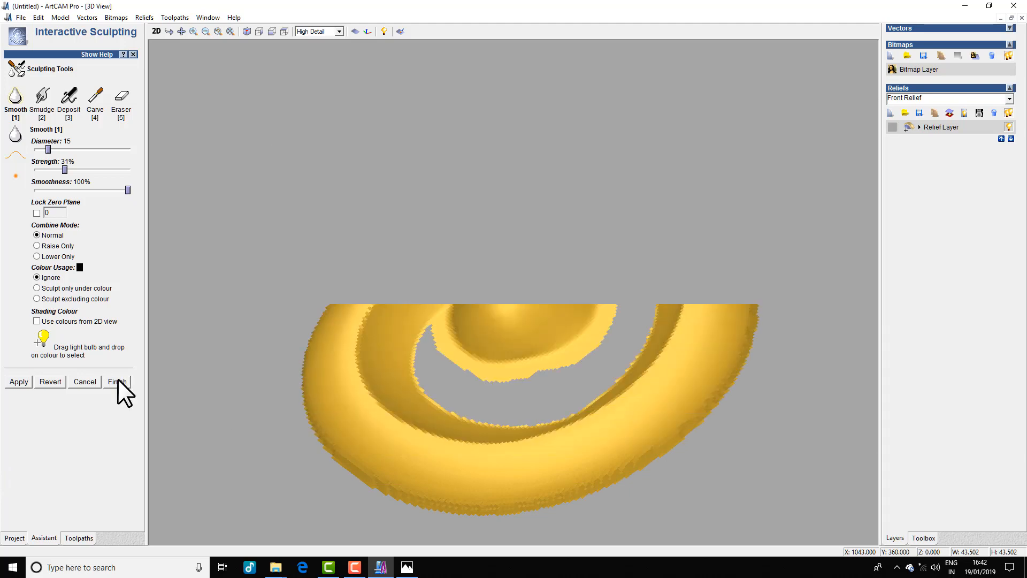
scroll(442, 359, down, 3)
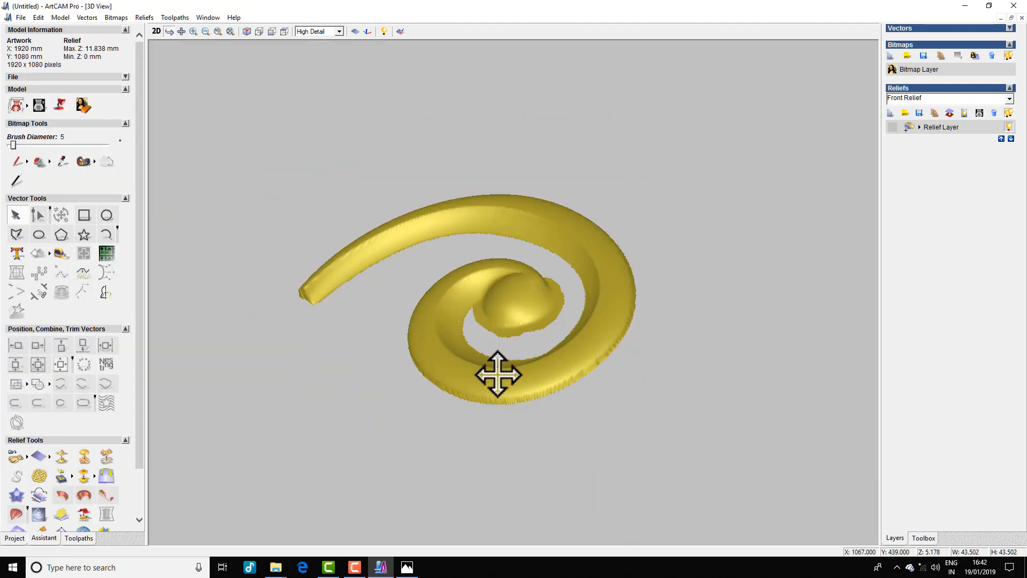
drag(498, 374, 597, 469)
scroll(518, 327, up, 1)
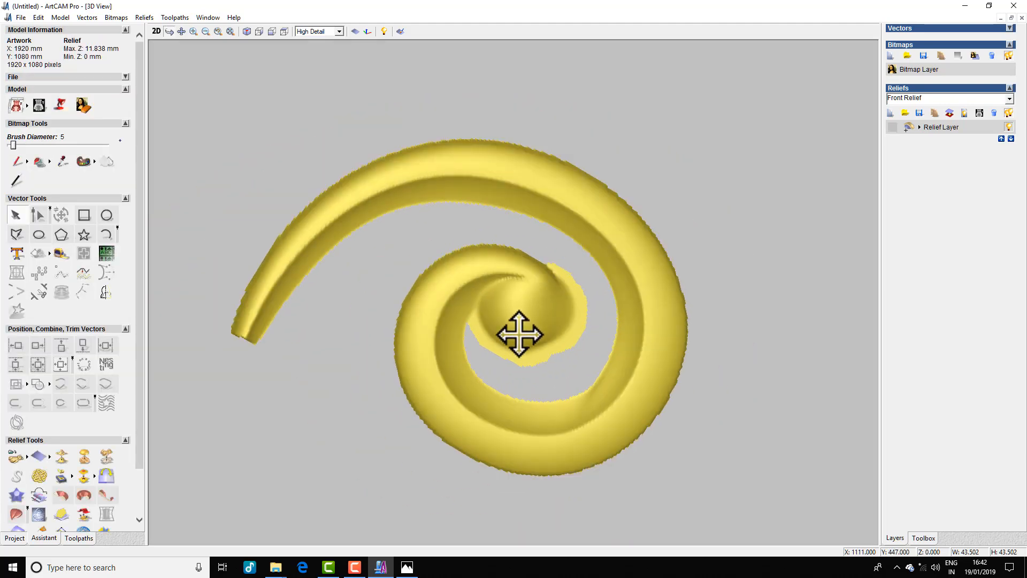
scroll(516, 332, down, 3)
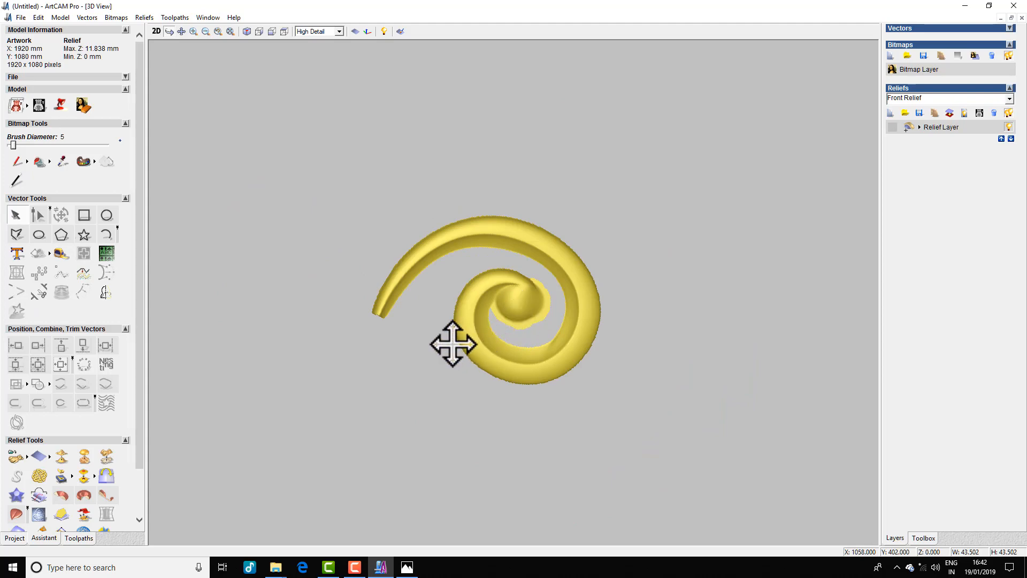
Return to the 2D view and add a new relief layer above the scroll's layer
click(155, 31)
scroll(545, 281, down, 3)
scroll(538, 284, up, 3)
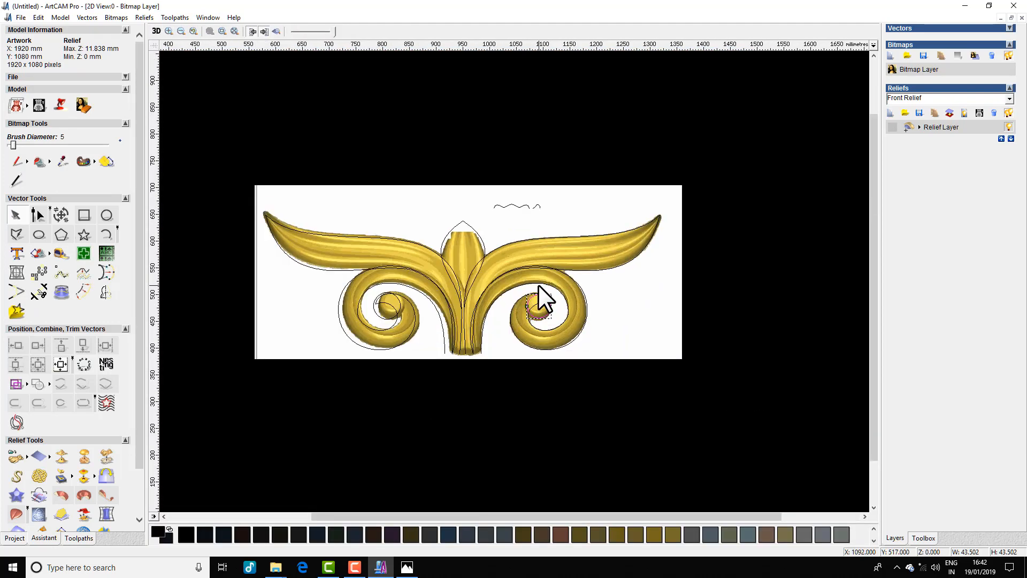
click(890, 112)
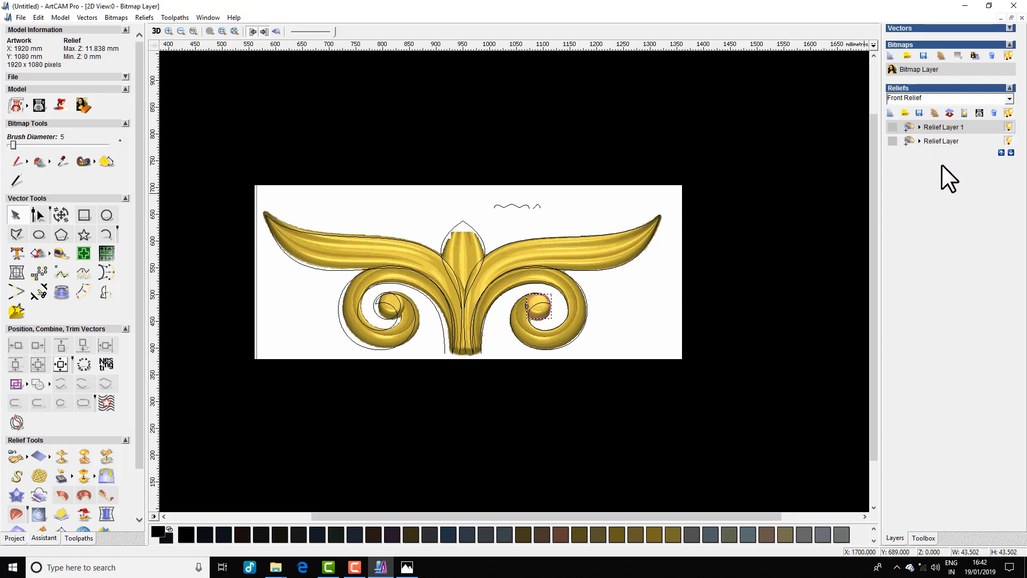
Tile the 2D and 3D views vertically and start a Two Rail Sweep with the right leaf's lower and upper edge curves as rails
click(581, 274)
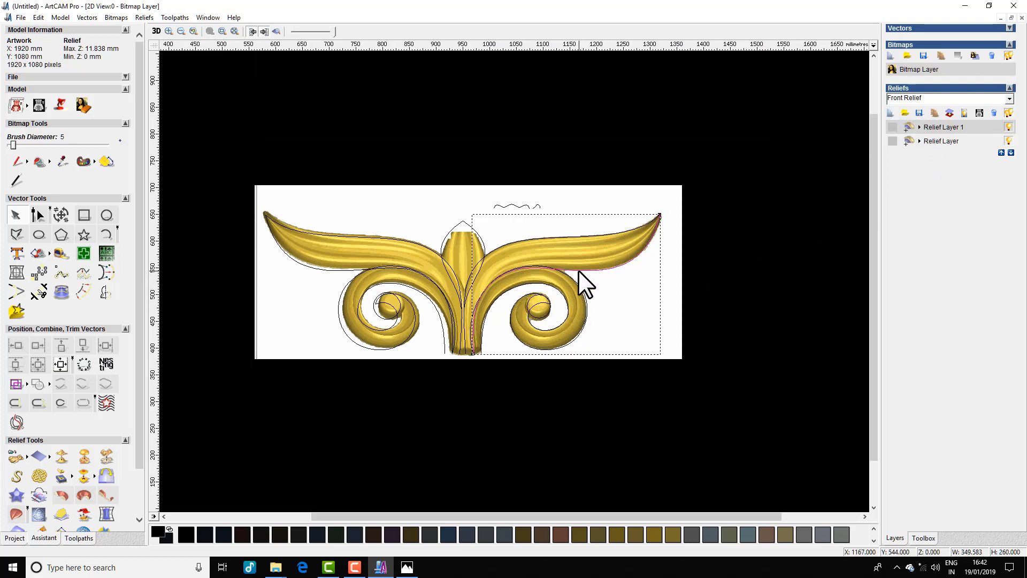
scroll(580, 274, up, 1)
click(207, 17)
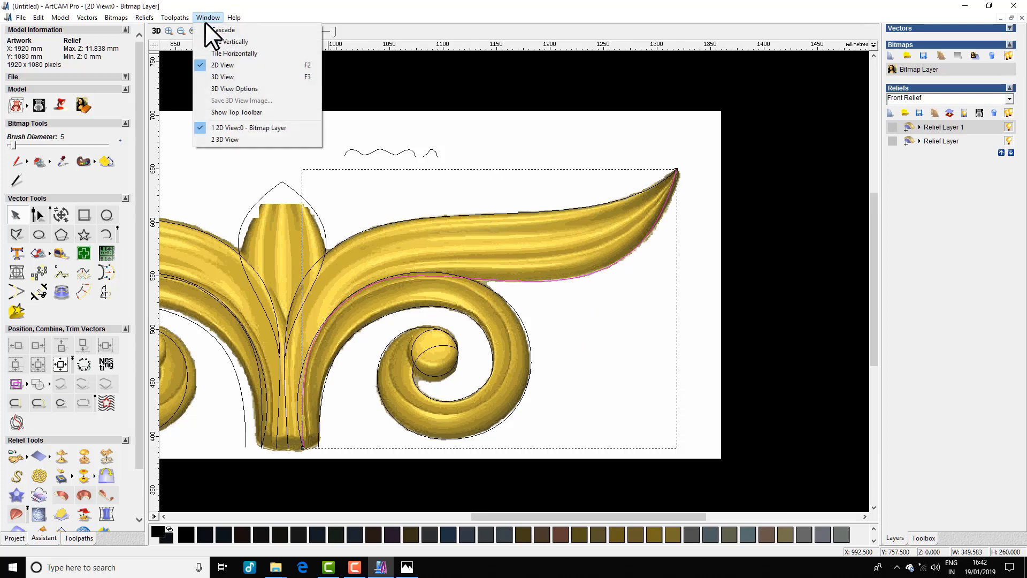
click(217, 40)
scroll(393, 391, up, 1)
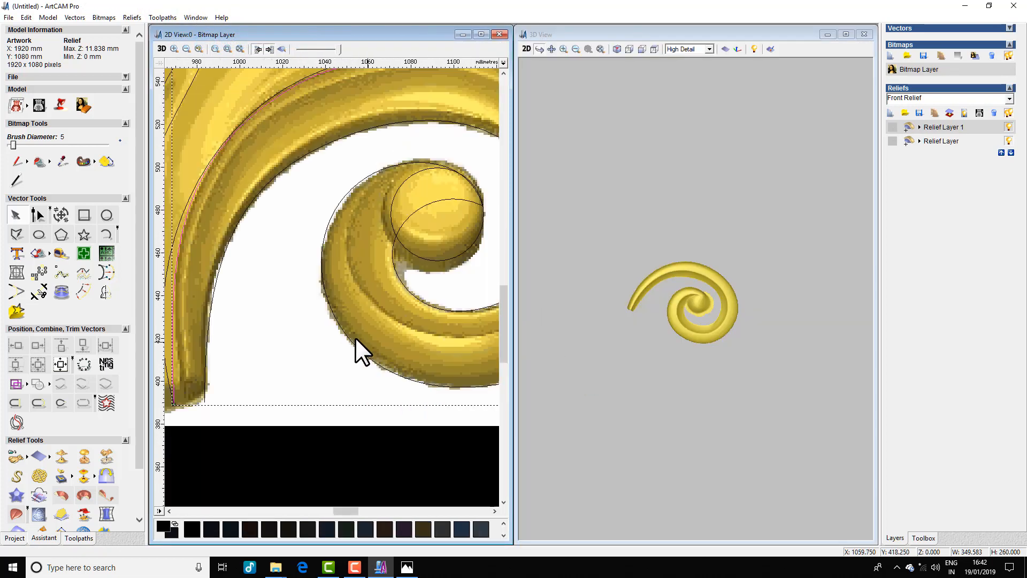
scroll(355, 337, down, 2)
scroll(385, 181, up, 1)
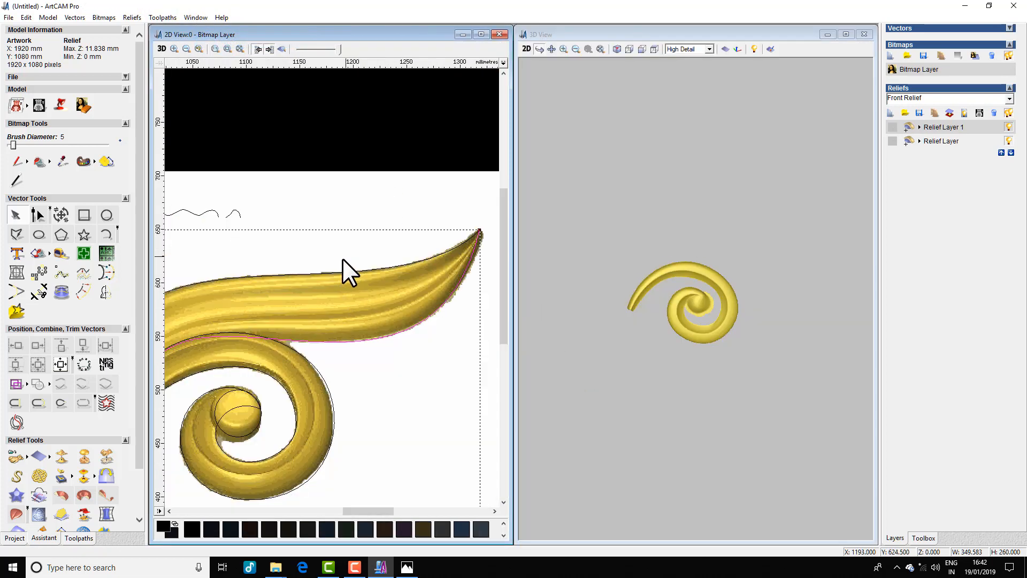
click(335, 272)
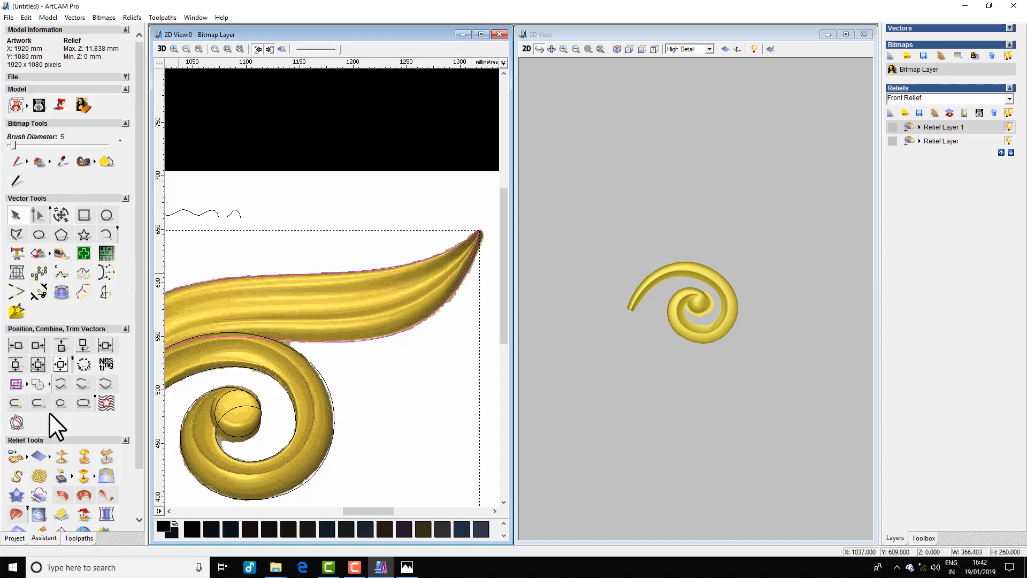
click(12, 514)
Place a copy of the wavy cross-section profile directly above the original
scroll(226, 333, down, 1)
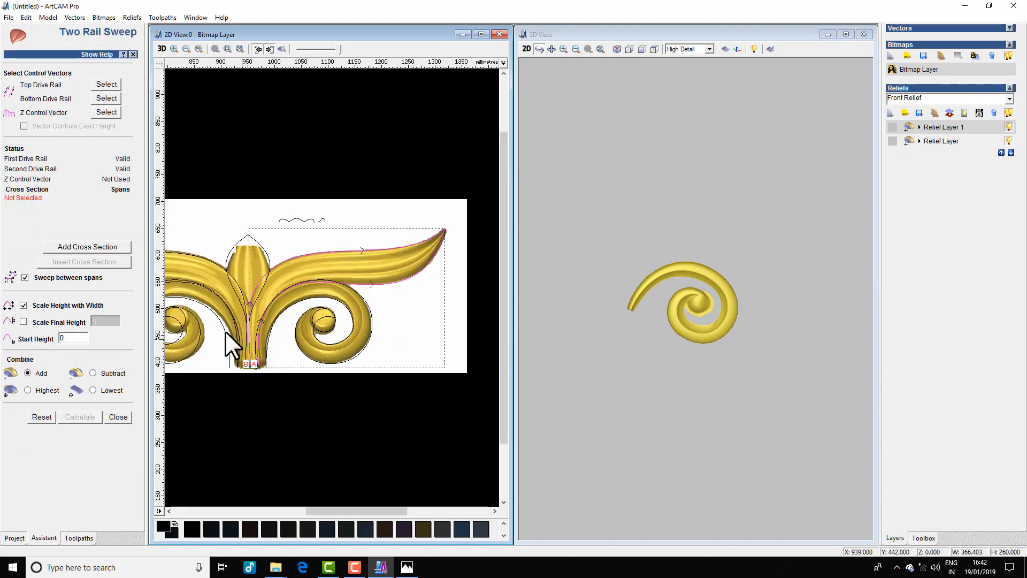
scroll(290, 218, up, 1)
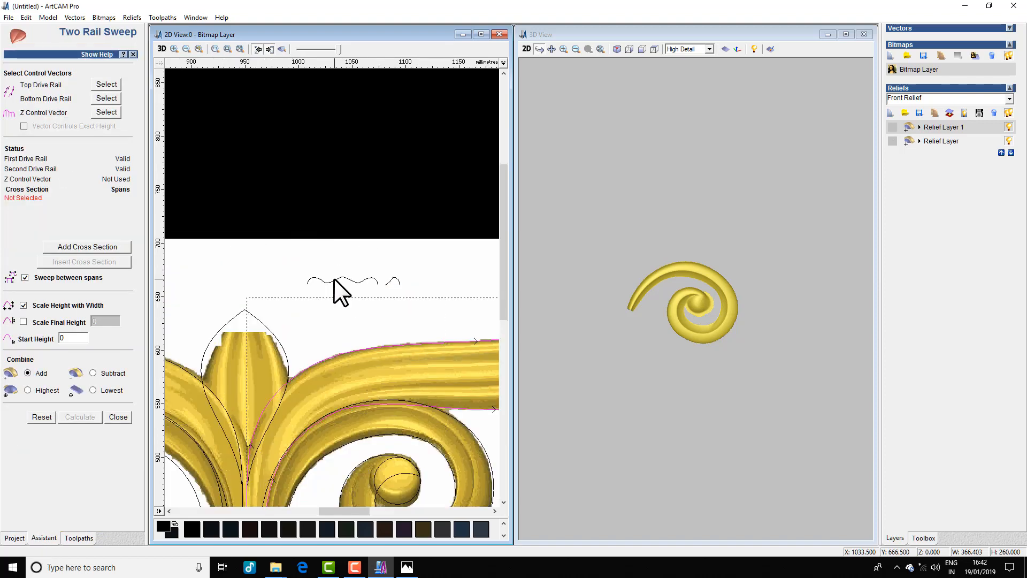
click(350, 281)
scroll(355, 275, up, 1)
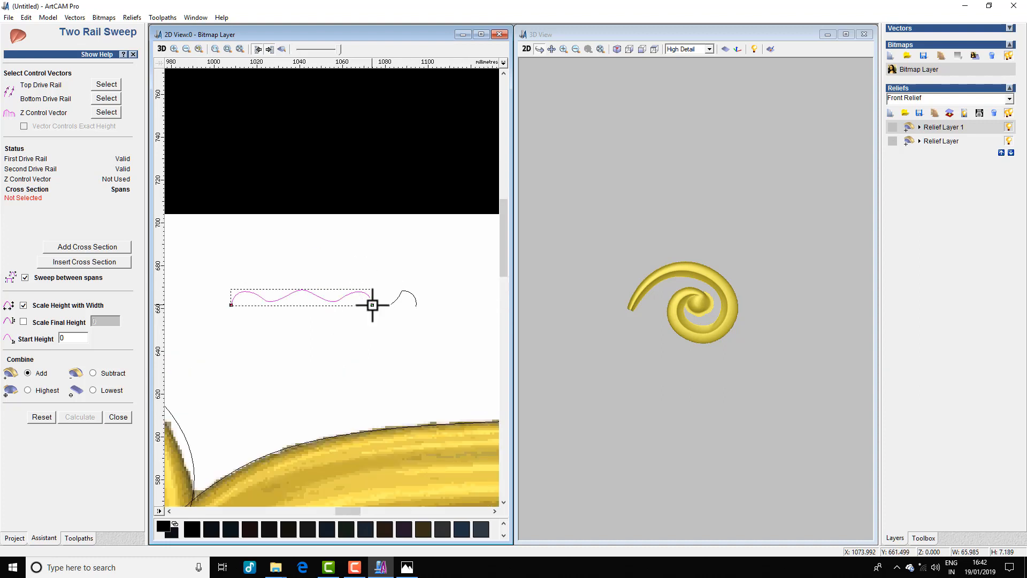
drag(372, 304, 369, 273)
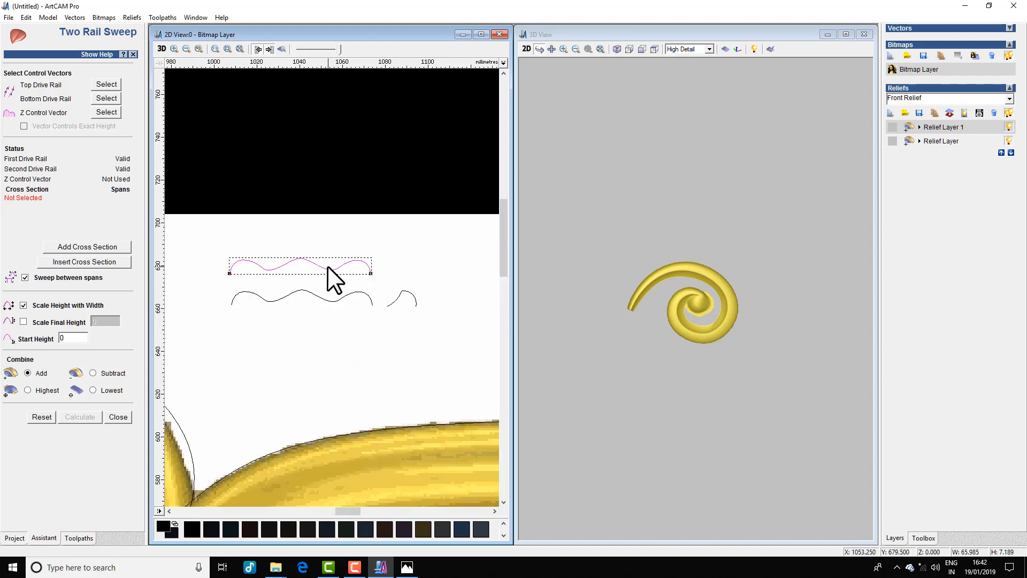
Reshape the copied profile into a single flat-topped arch by deleting its two valley nodes
double_click(327, 266)
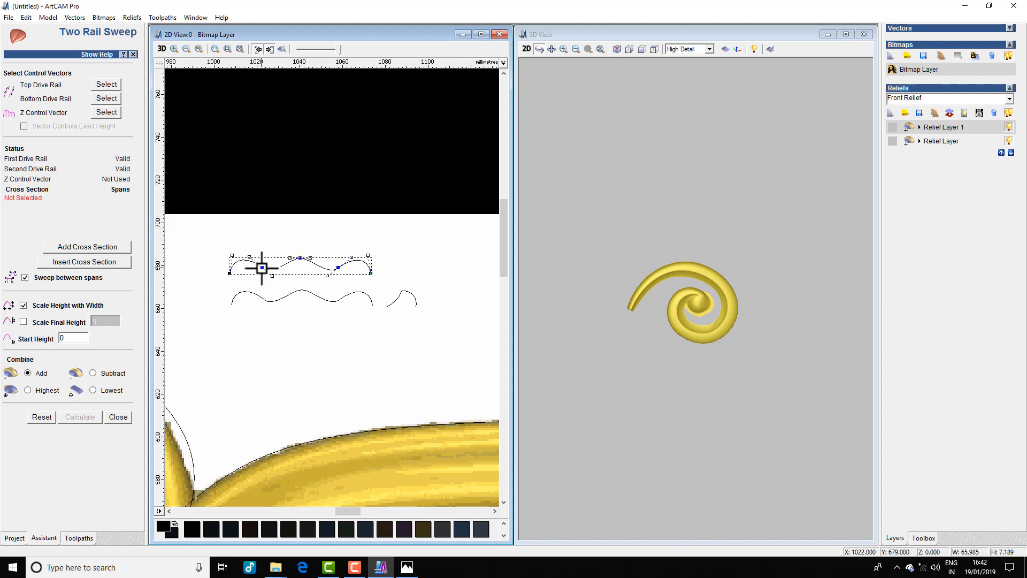
drag(261, 268, 339, 268)
key(d)
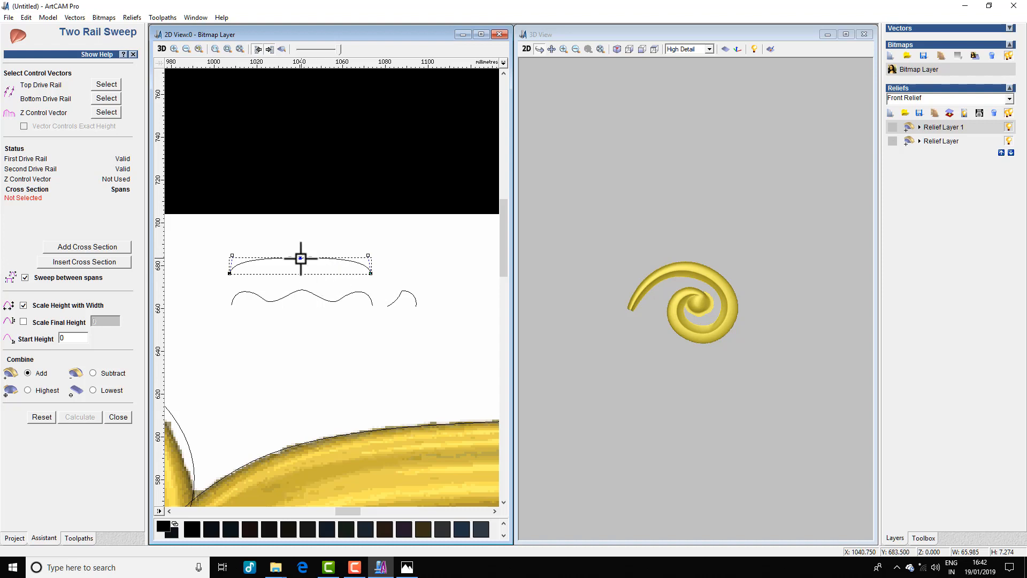
drag(256, 240, 345, 274)
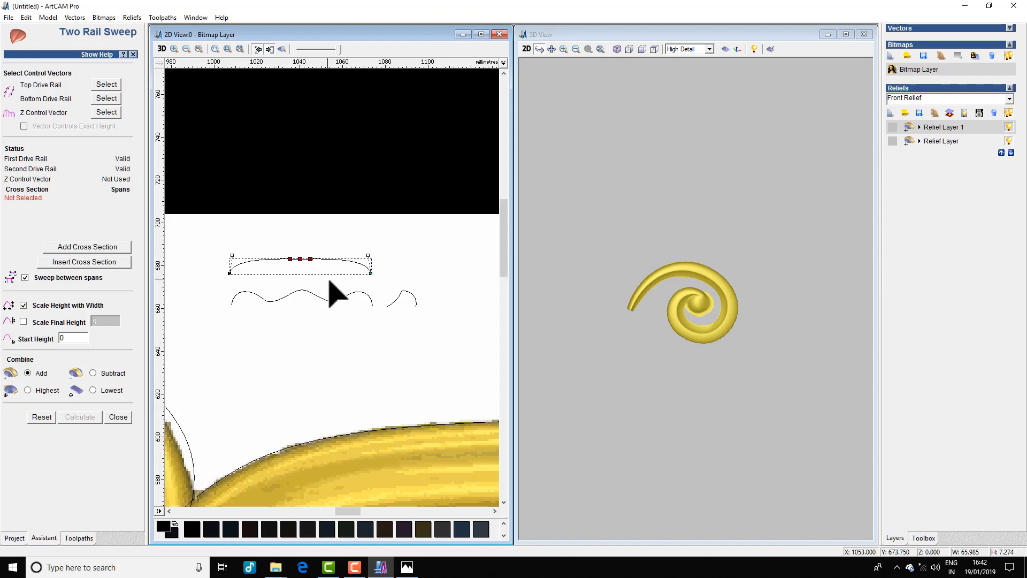
click(321, 243)
scroll(320, 263, down, 3)
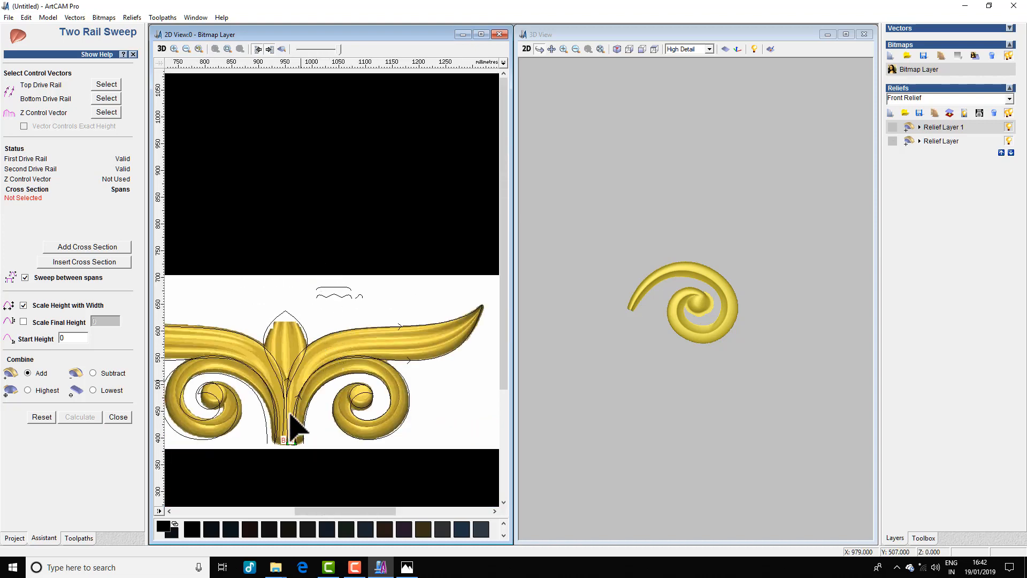
scroll(300, 413, up, 2)
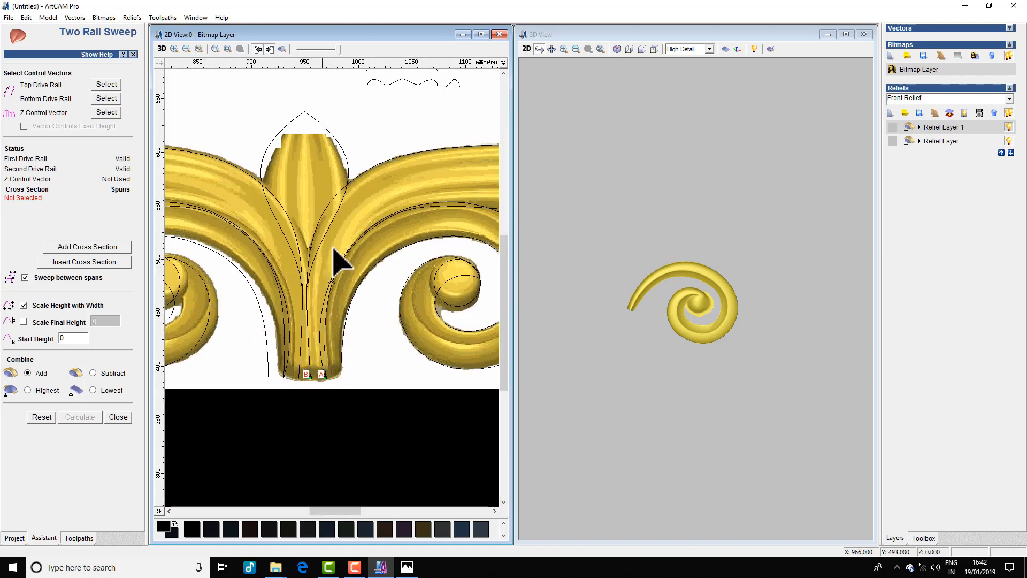
Insert the flat-topped arch profile as the first cross section of the leaf's two rail sweep
scroll(328, 407, down, 3)
scroll(407, 302, up, 2)
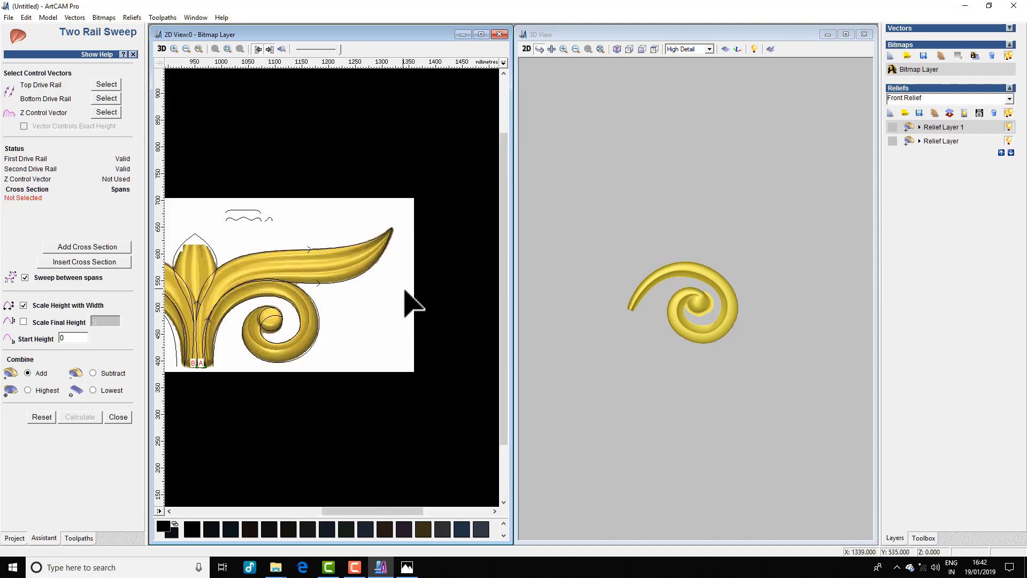
scroll(260, 246, up, 2)
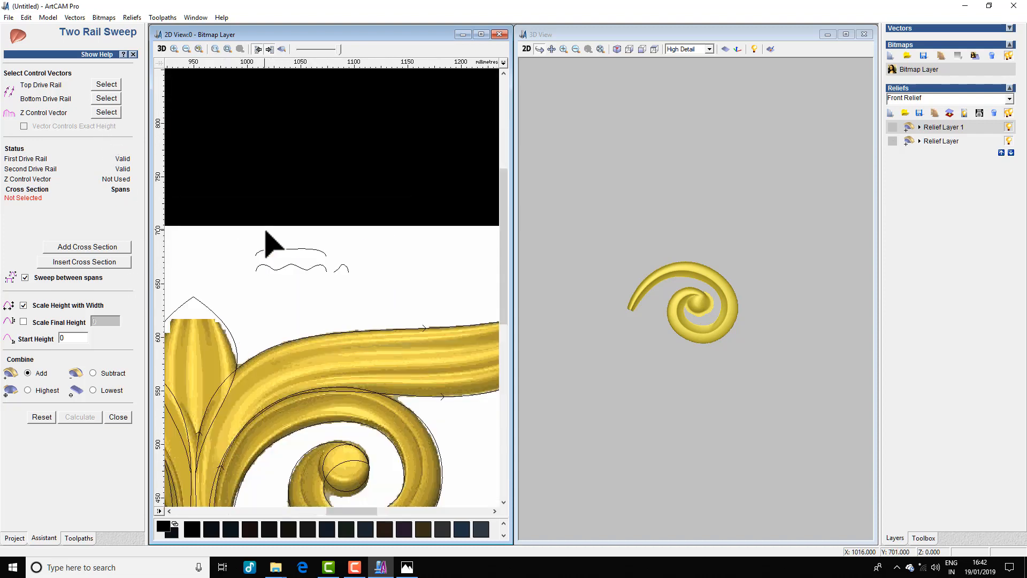
click(288, 250)
click(95, 262)
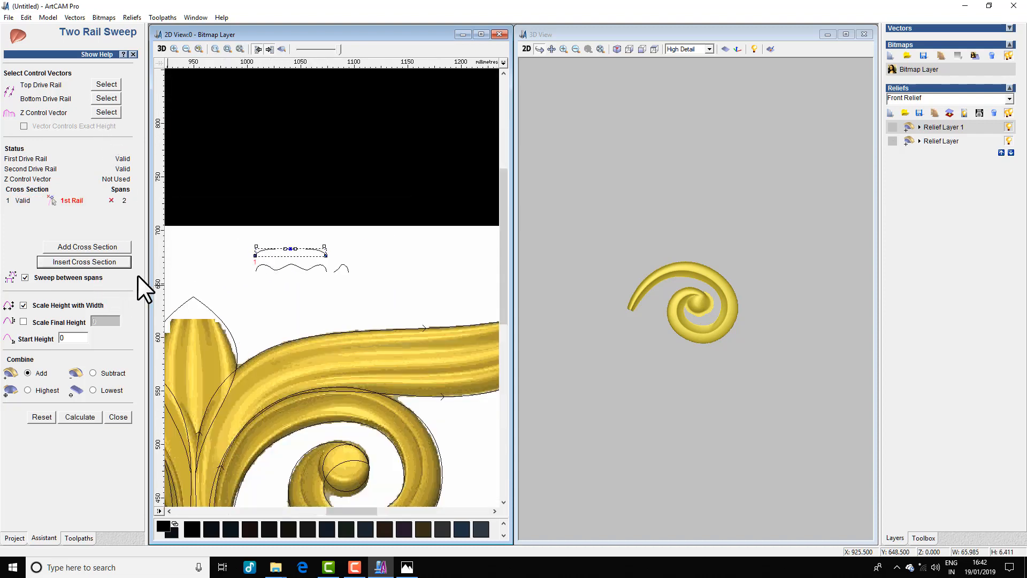
Turn off sweeping between spans and scaling height with width, and scale the sweep's final height to 10
click(22, 275)
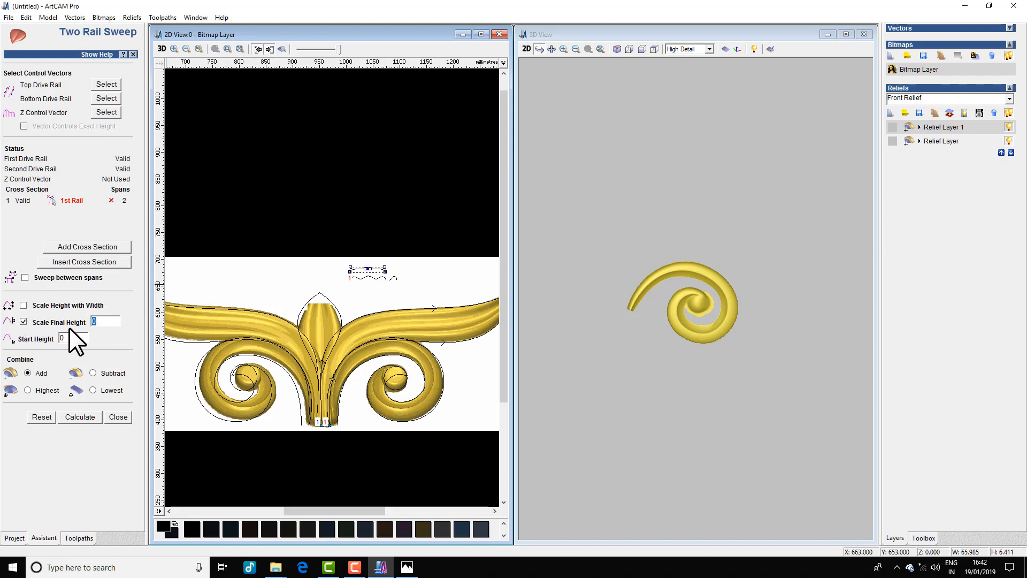
text(10)
click(920, 126)
click(951, 127)
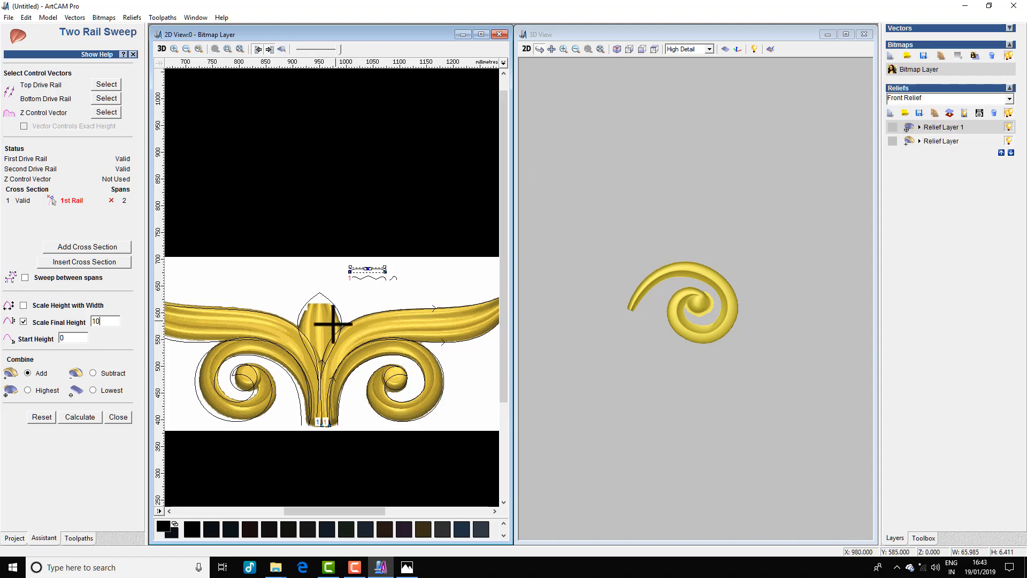
Position the arch section on both rails at the stem's base and insert it again a little higher up the stem
scroll(348, 314, up, 1)
scroll(348, 314, down, 1)
scroll(355, 344, up, 1)
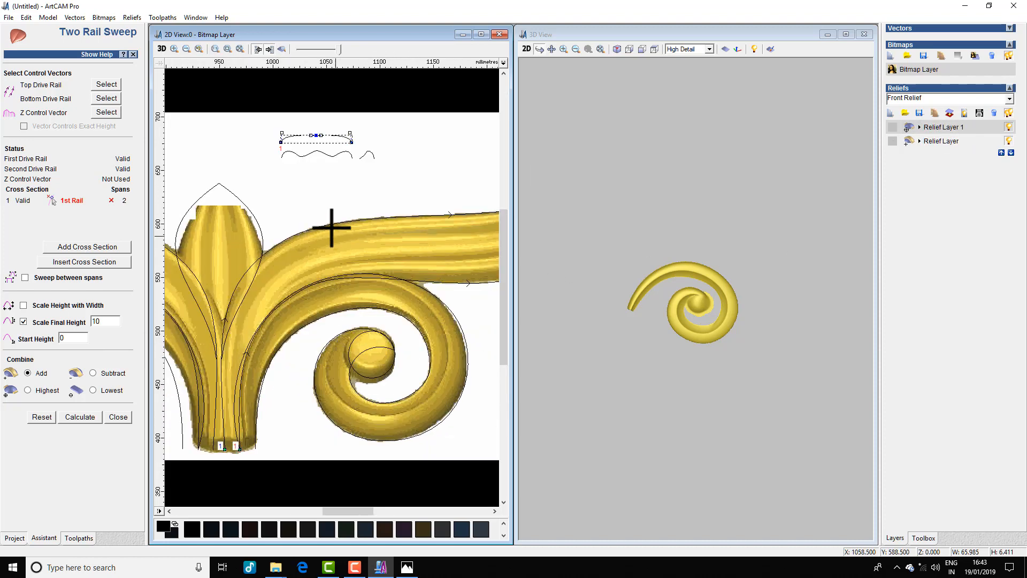
click(236, 447)
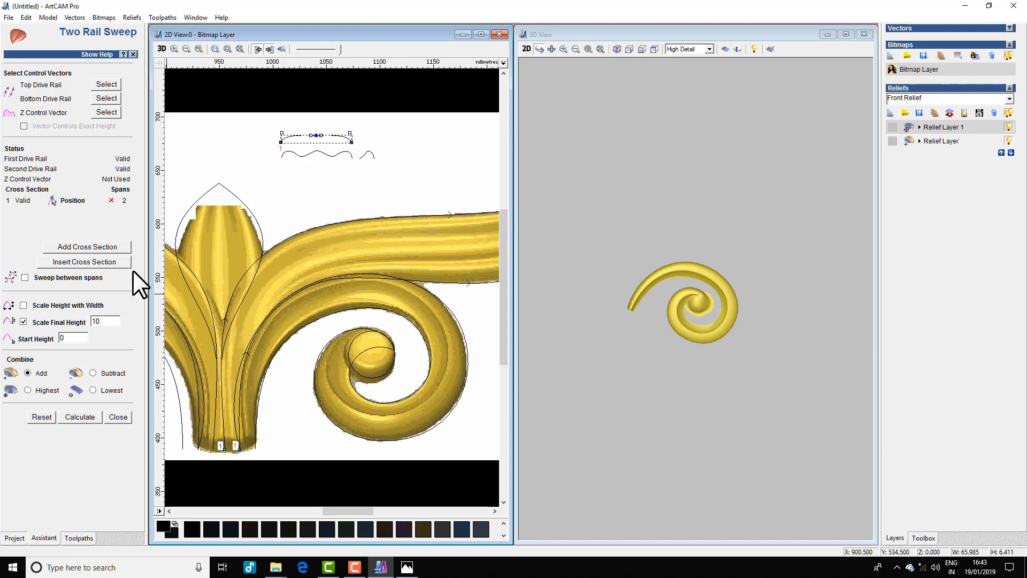
click(107, 262)
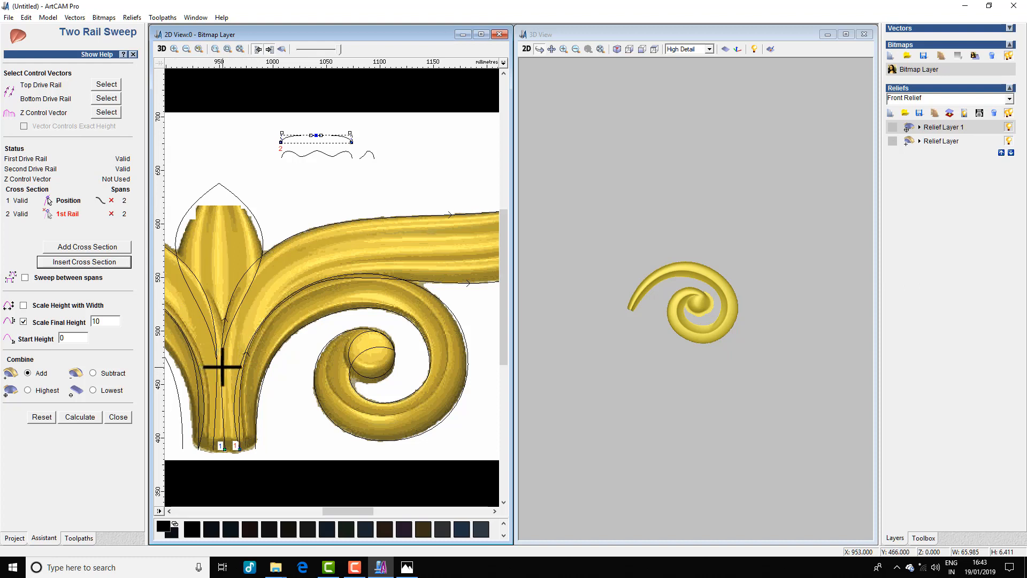
click(230, 370)
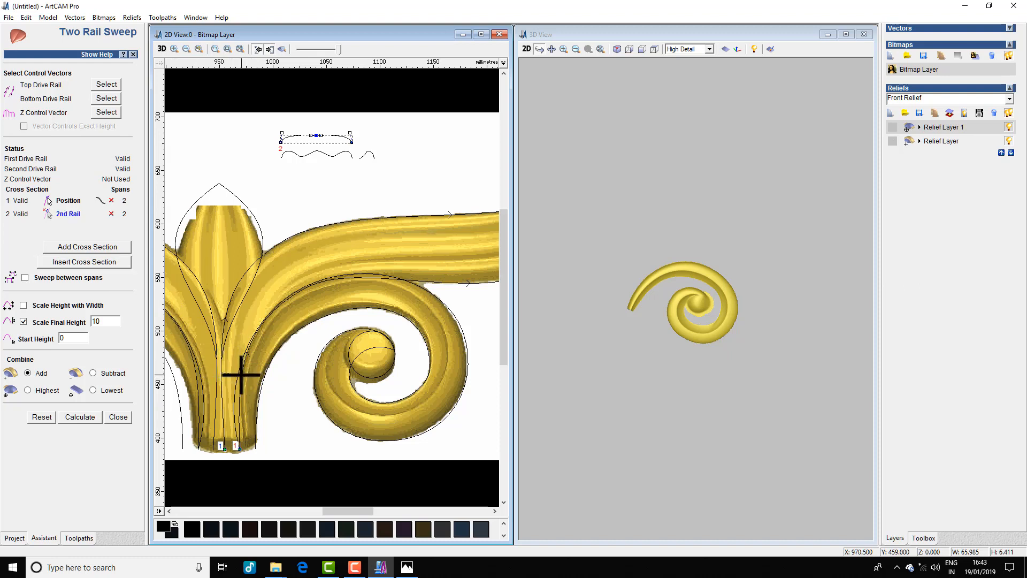
click(242, 373)
Insert the wavy profile as the third cross section, positioned on both rails where the leaf bends away from the stem
click(296, 154)
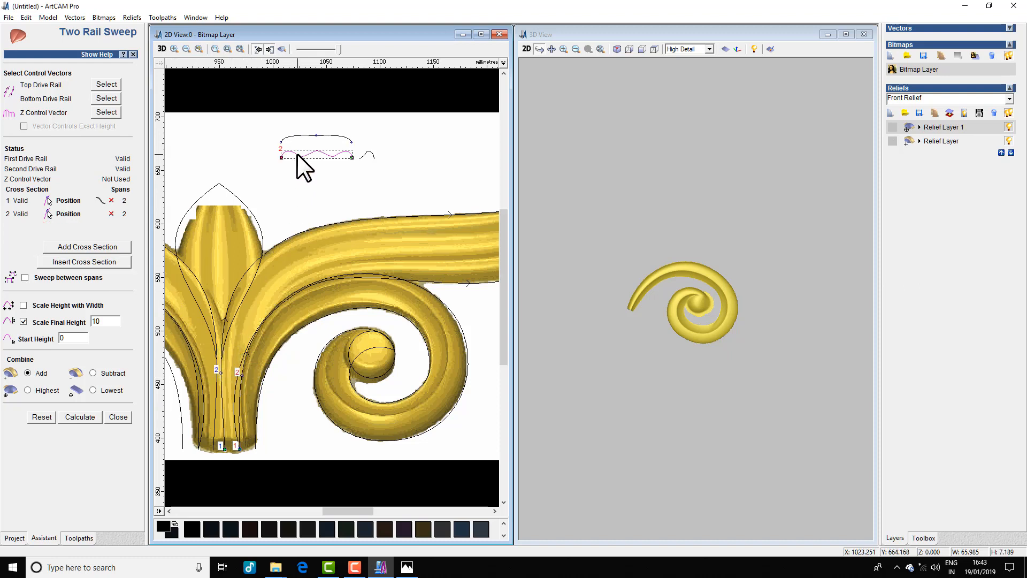
click(94, 262)
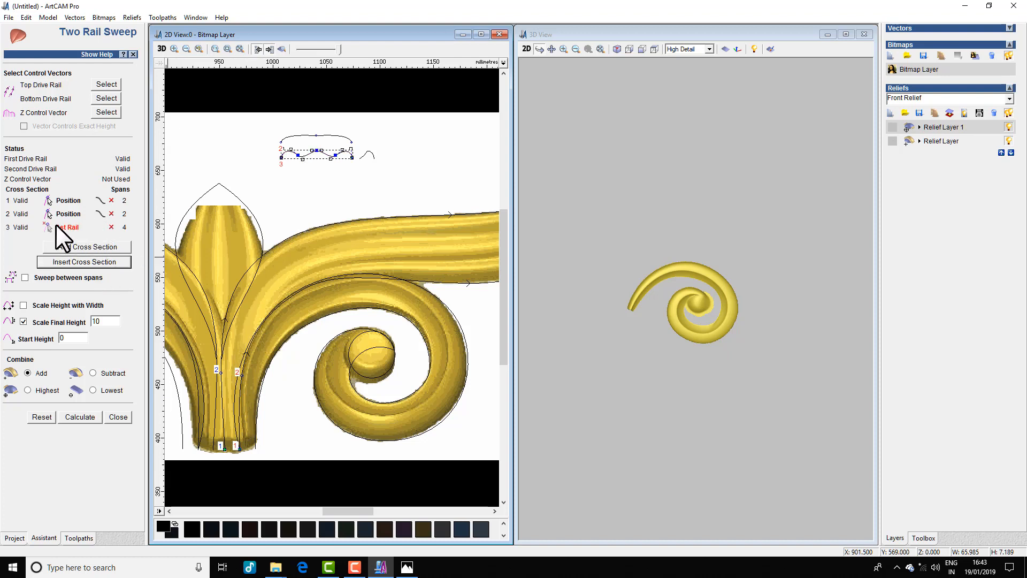
click(252, 264)
click(287, 296)
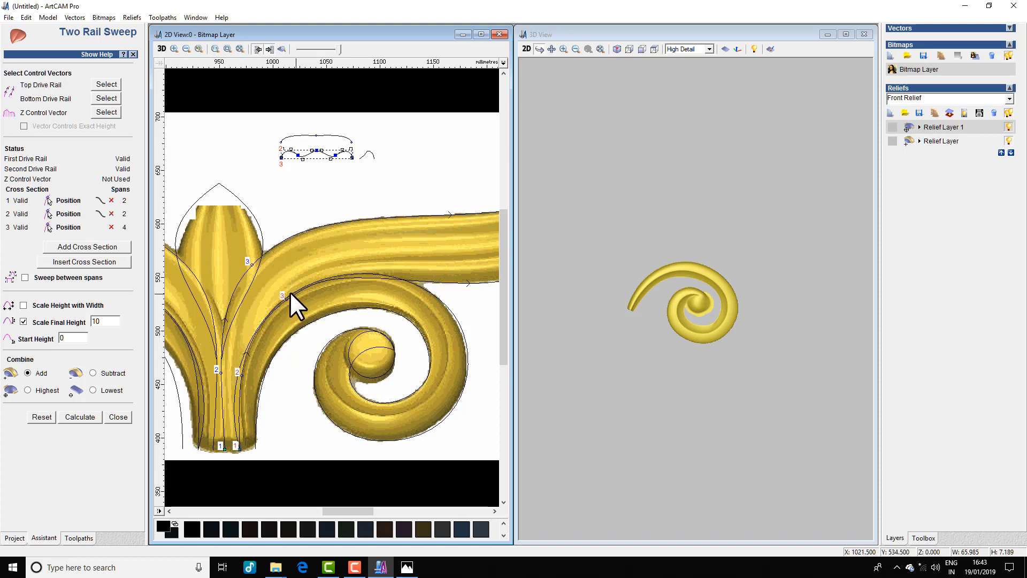
Insert the wavy profile again as the fourth cross section, positioned at the leaf's tip
click(70, 263)
scroll(345, 267, up, 1)
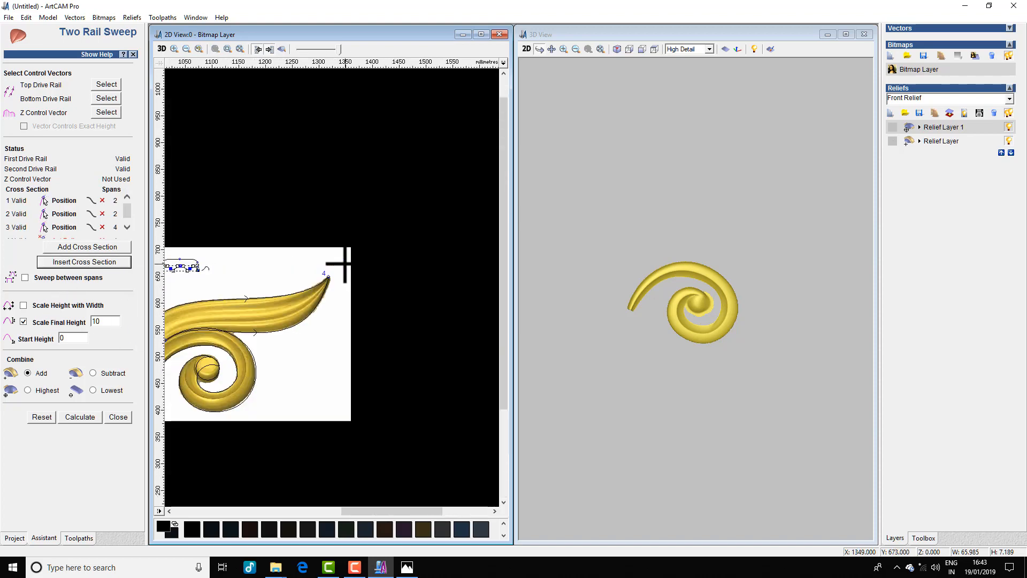
scroll(321, 319, down, 1)
scroll(256, 330, up, 2)
scroll(344, 298, down, 3)
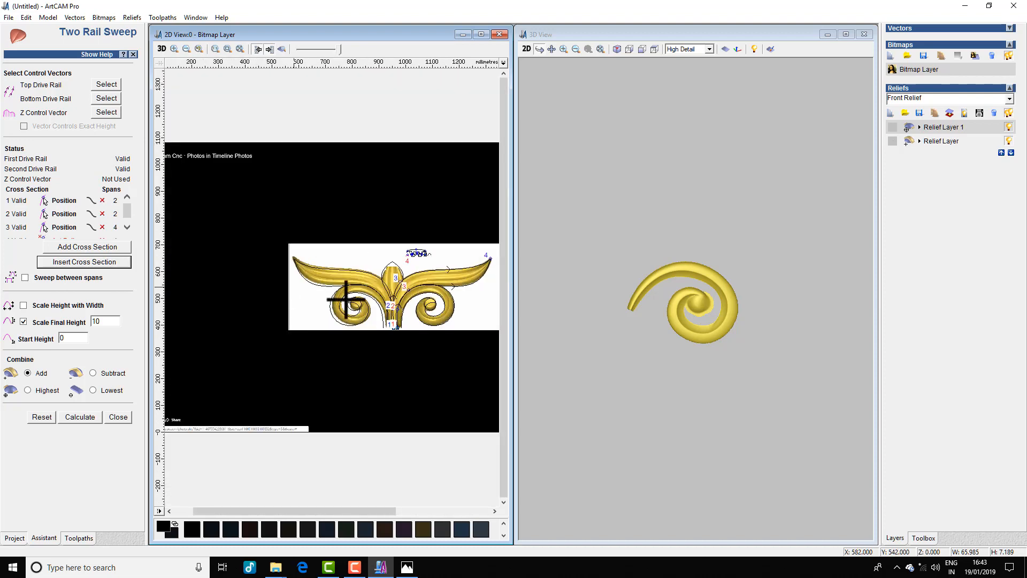
scroll(344, 298, up, 2)
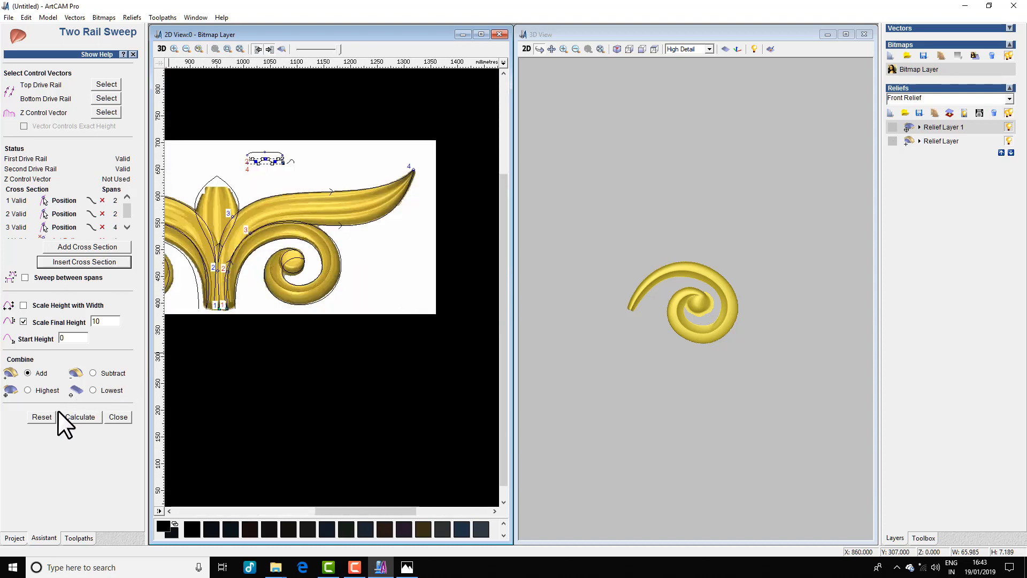
Combine the leaf sweep as Highest, calculate it, and inspect the relief from an angle and from above
click(32, 391)
click(79, 418)
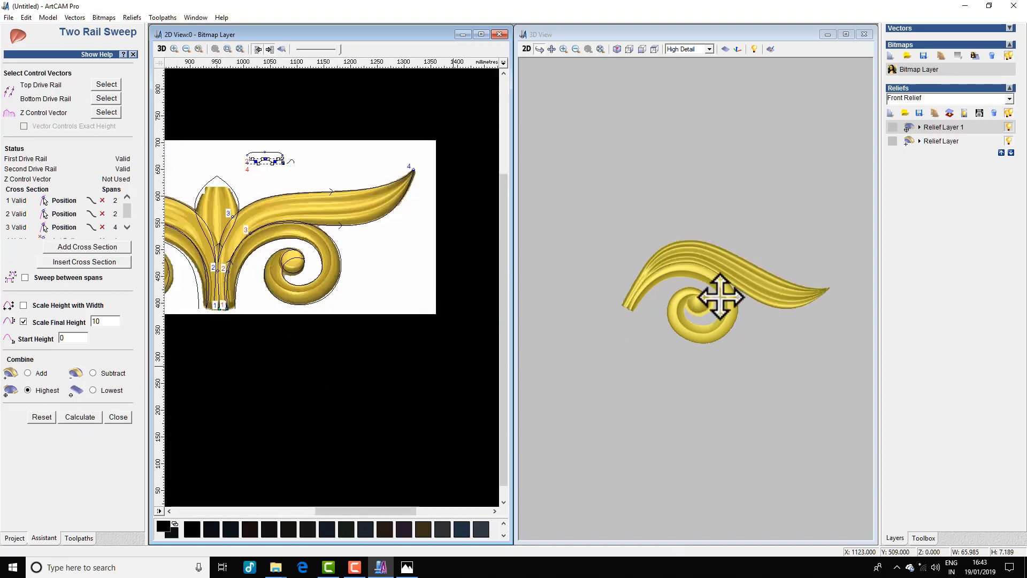
scroll(733, 295, up, 3)
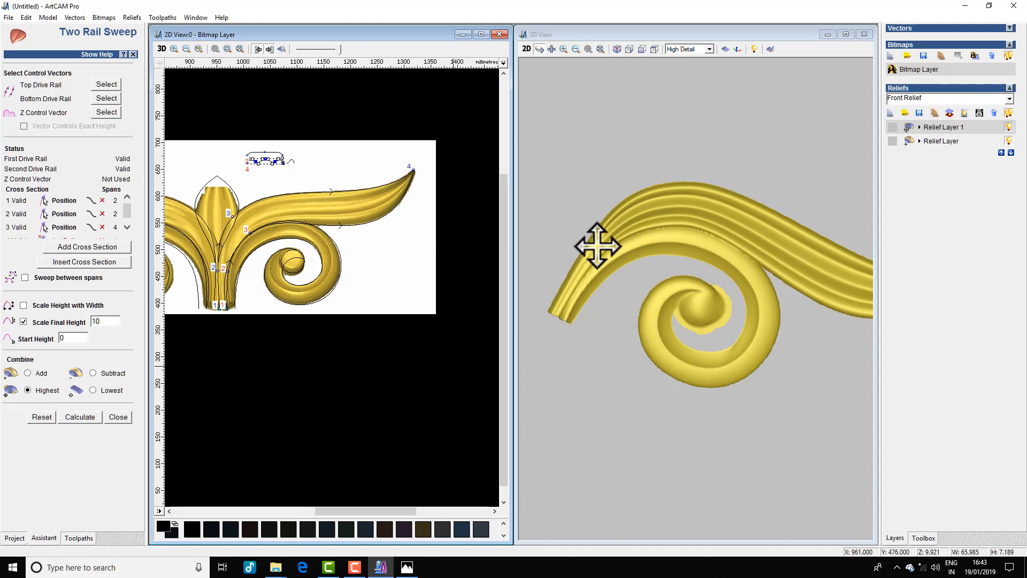
scroll(605, 250, down, 2)
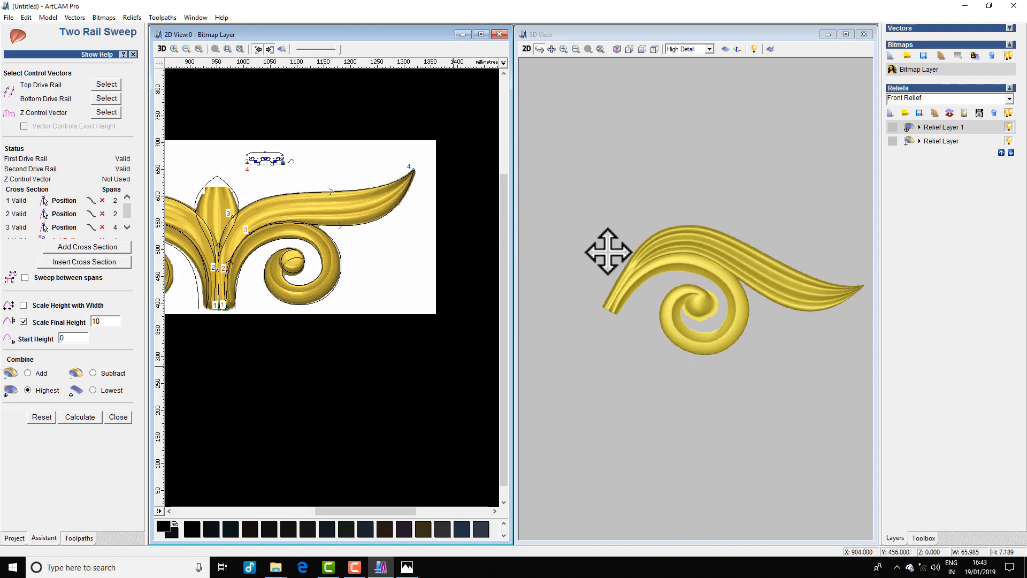
drag(631, 294, 657, 220)
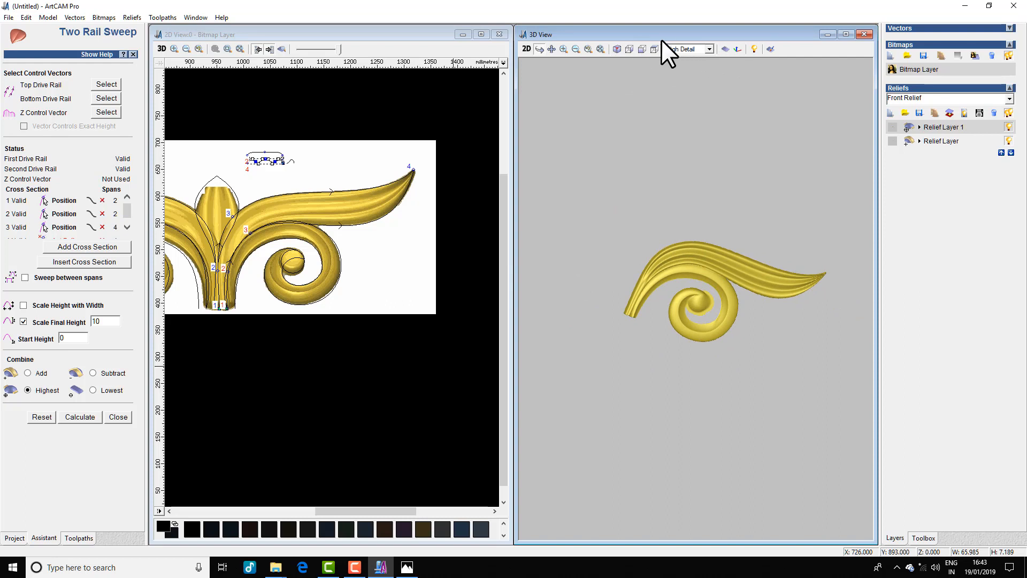
click(655, 52)
scroll(742, 344, up, 4)
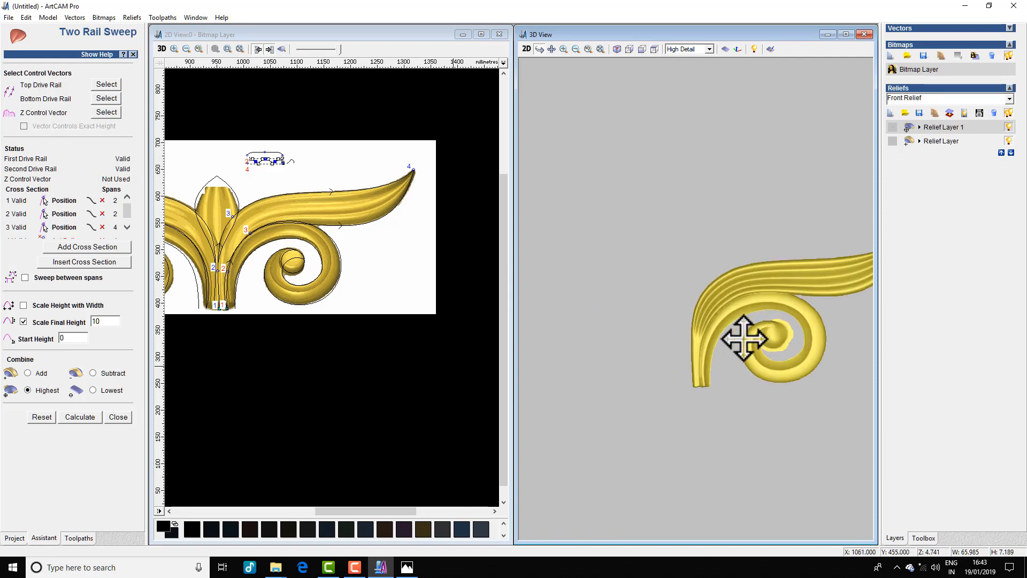
drag(721, 292, 663, 212)
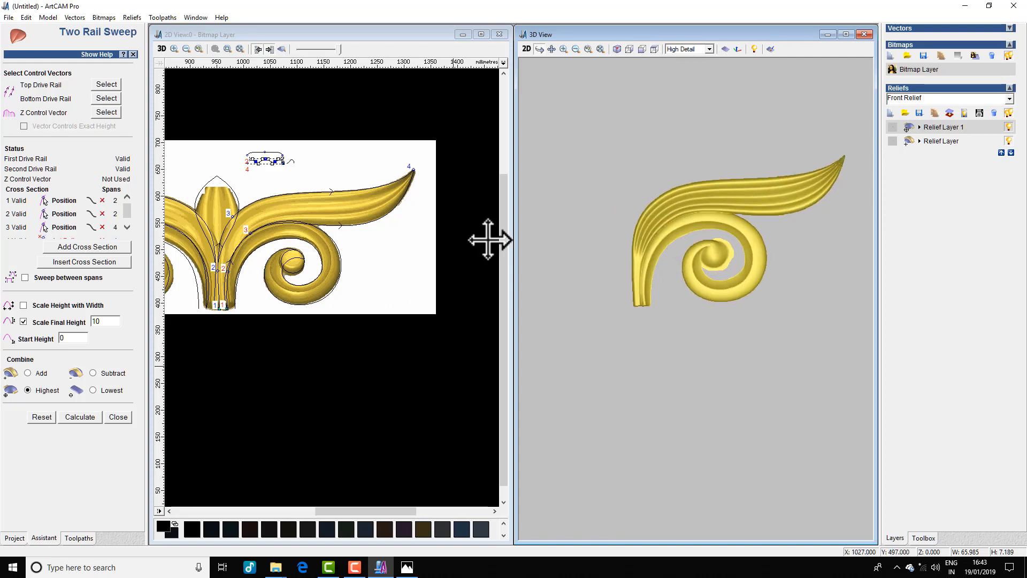
Reset the sweep and sweep the wavy profile along the central bud's two side outlines, combined as Highest
click(233, 188)
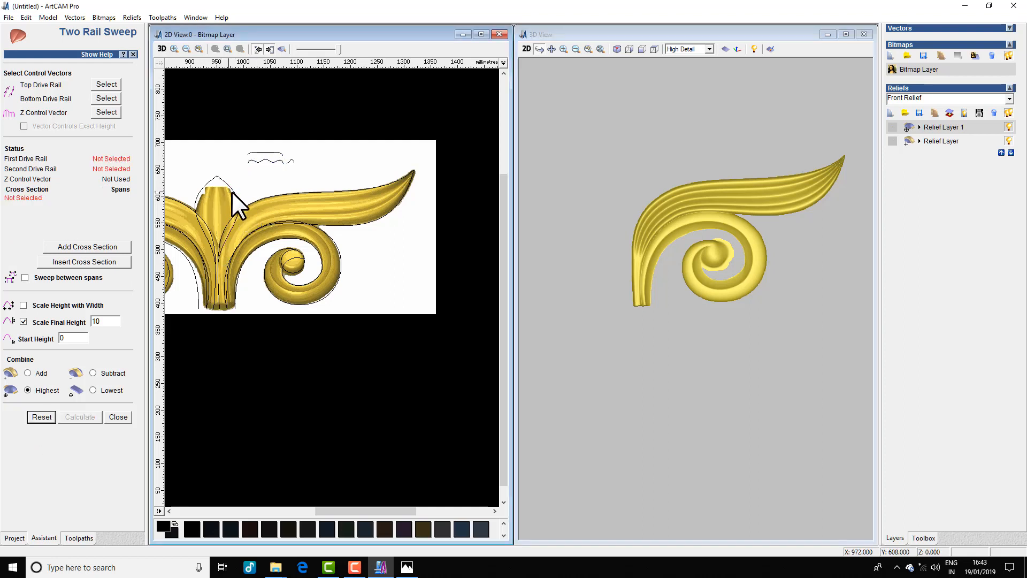
click(233, 191)
shift+click(197, 195)
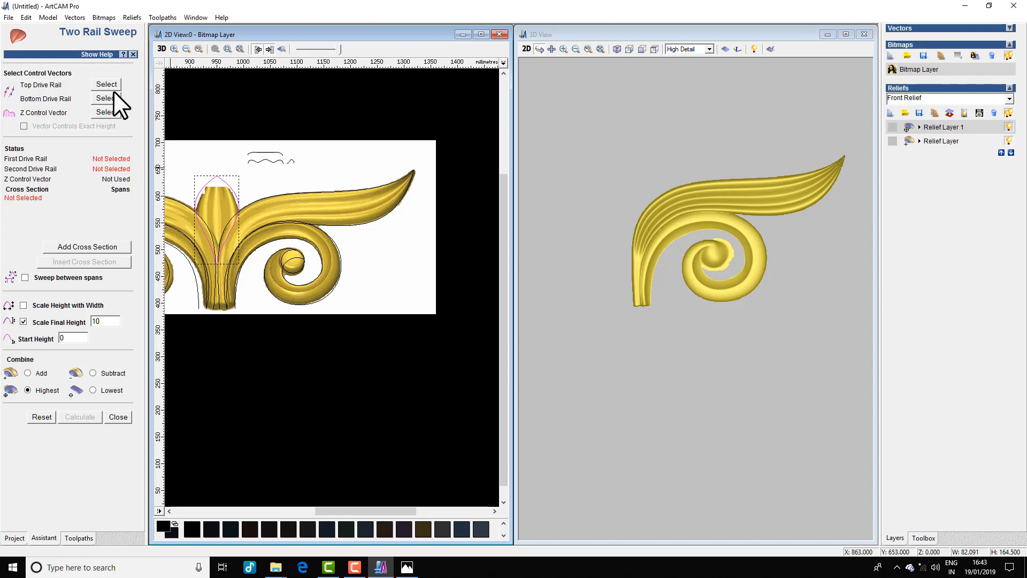
click(255, 159)
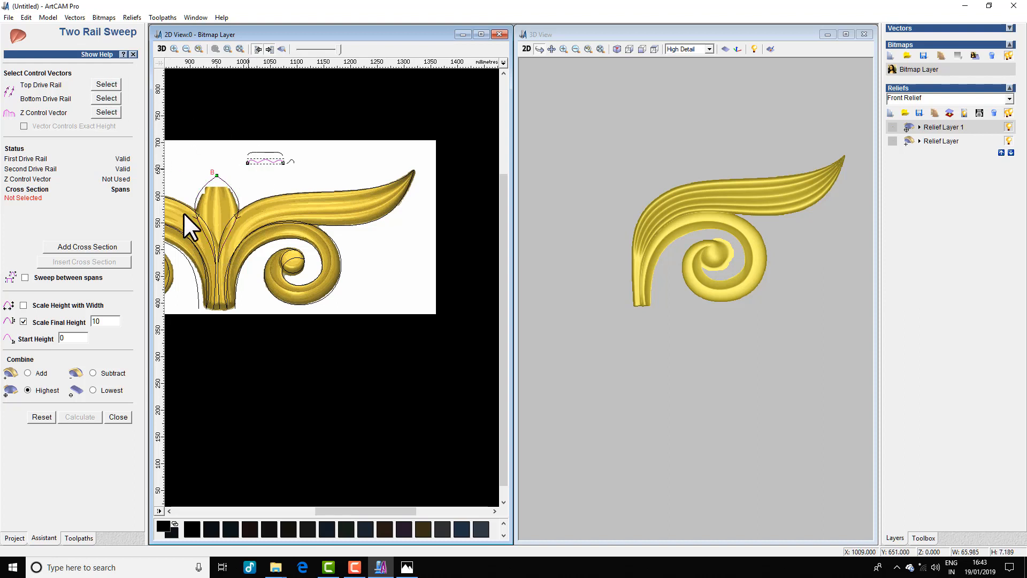
click(98, 247)
click(77, 412)
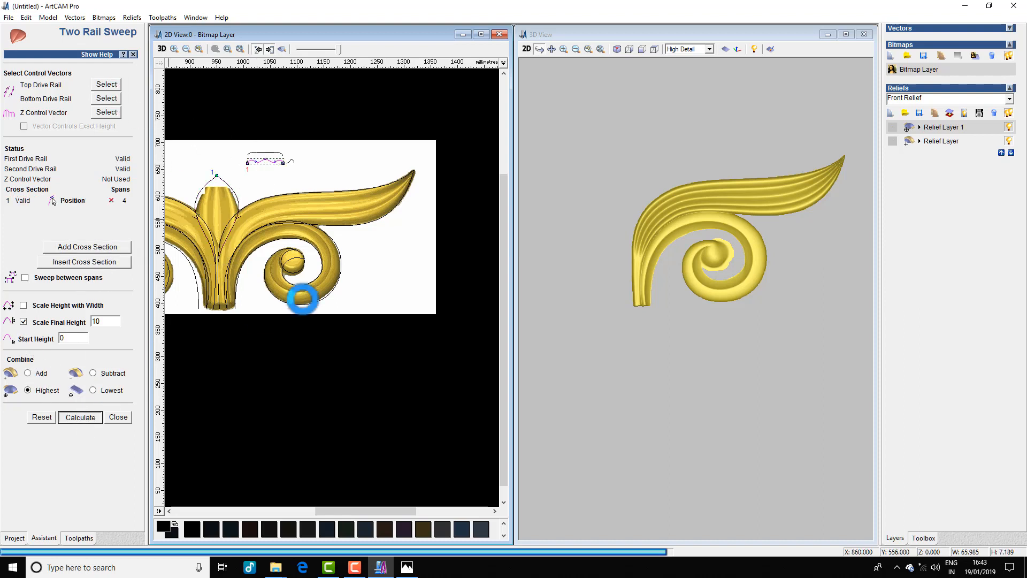
scroll(645, 263, up, 3)
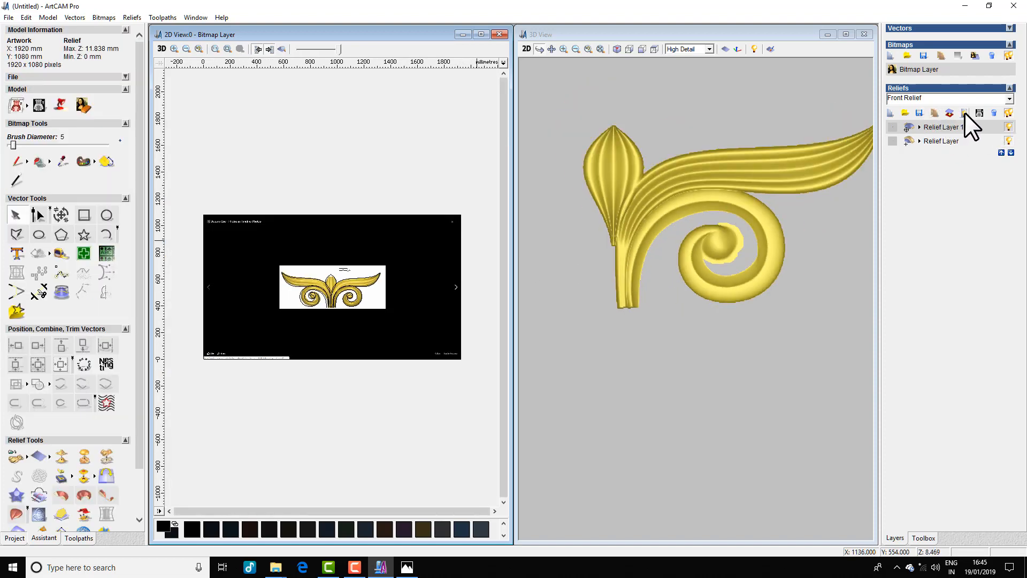
Merge the visible relief layers into a new layer and hide the two original relief layers
click(964, 112)
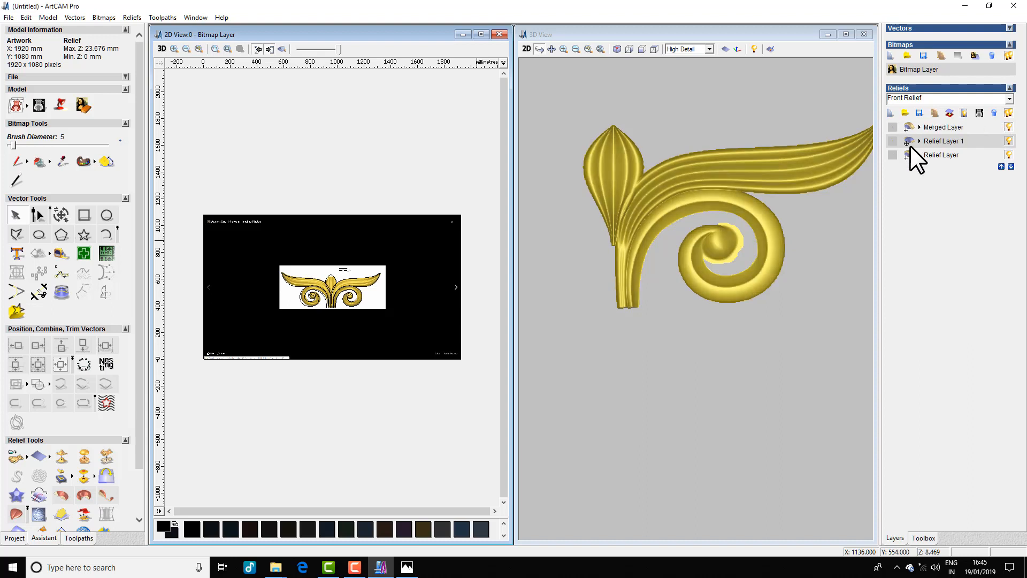
click(1009, 154)
click(1009, 141)
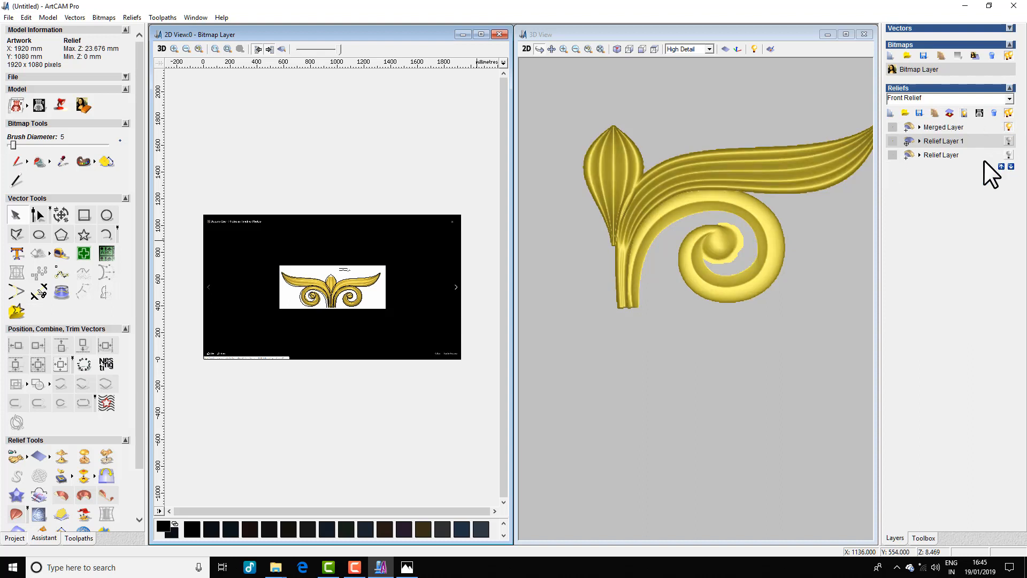
drag(786, 202, 697, 248)
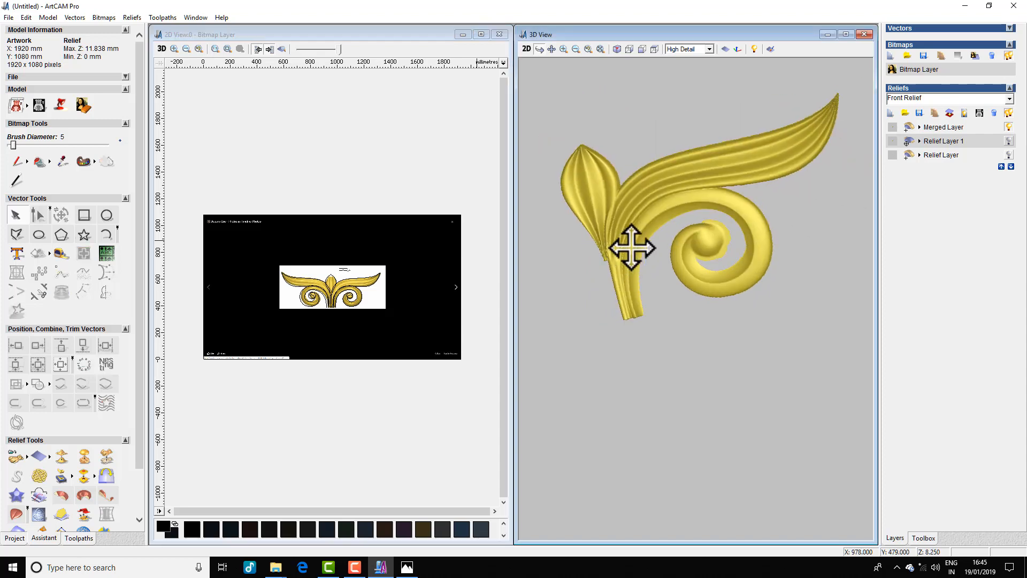
drag(644, 184, 669, 177)
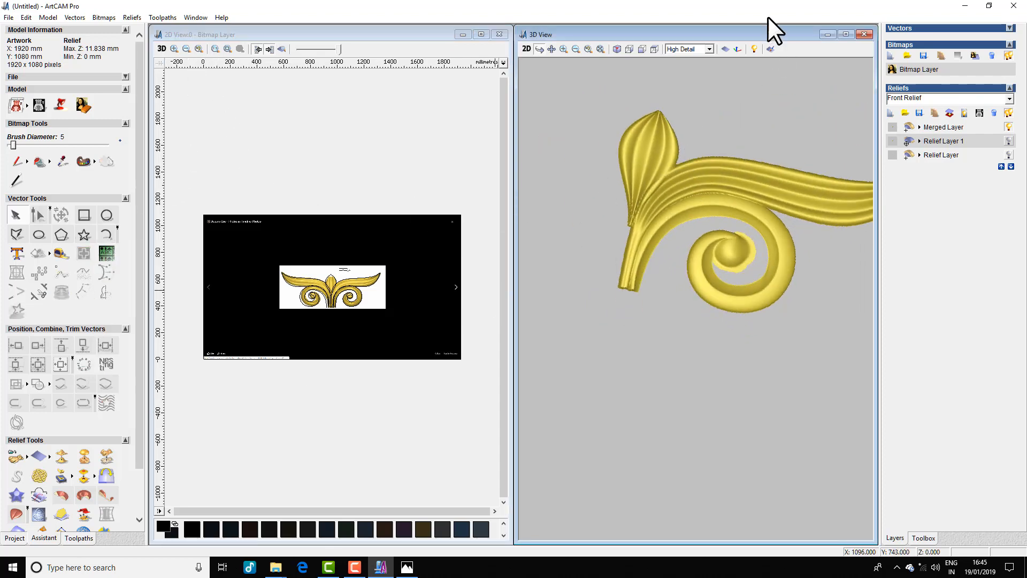
Mirror merge the merged relief layer right over left to complete the symmetrical ornament, and inspect the result
click(654, 50)
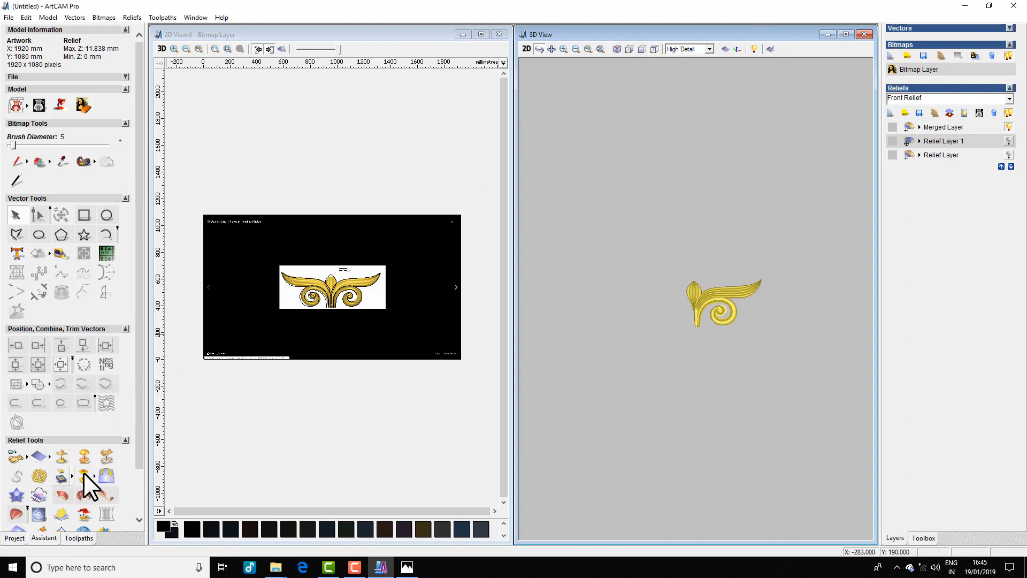
click(111, 474)
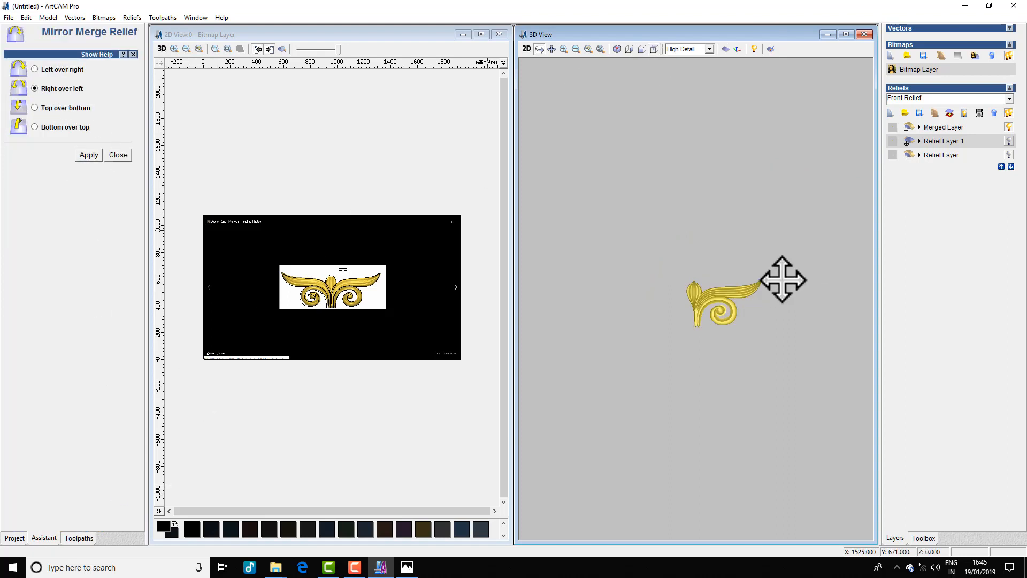
scroll(742, 320, up, 3)
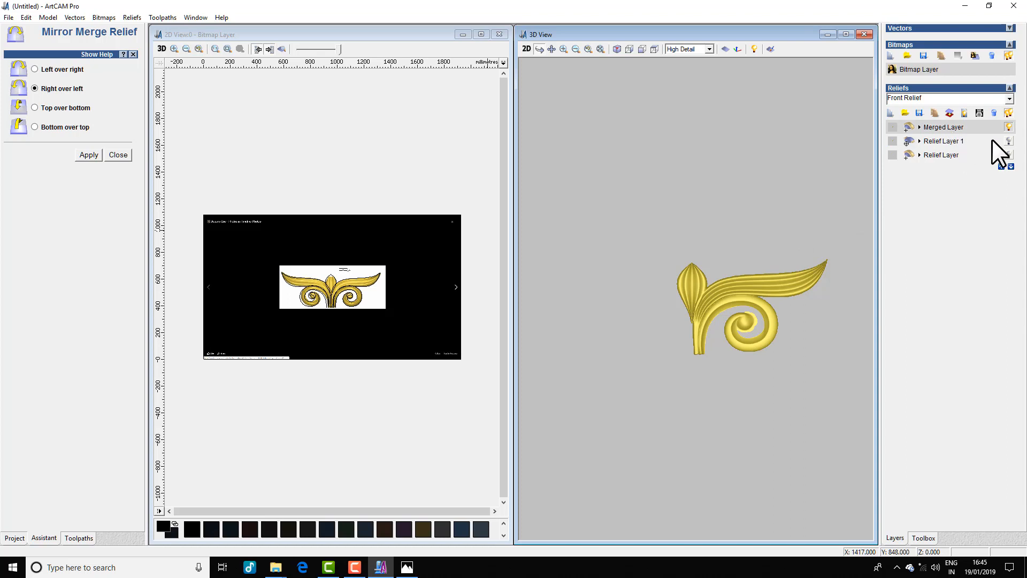
click(89, 155)
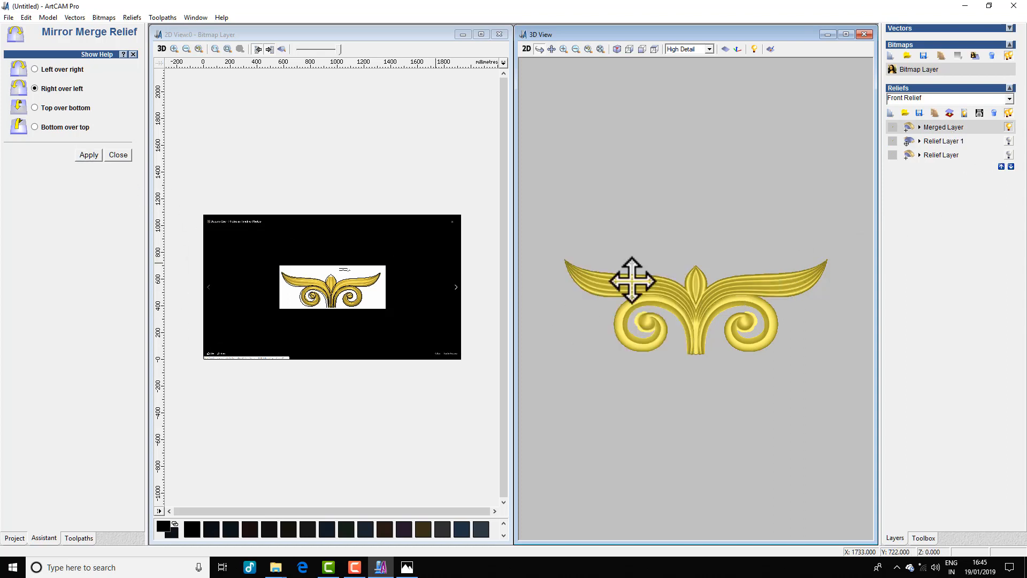
scroll(717, 344, up, 4)
drag(717, 355, 727, 479)
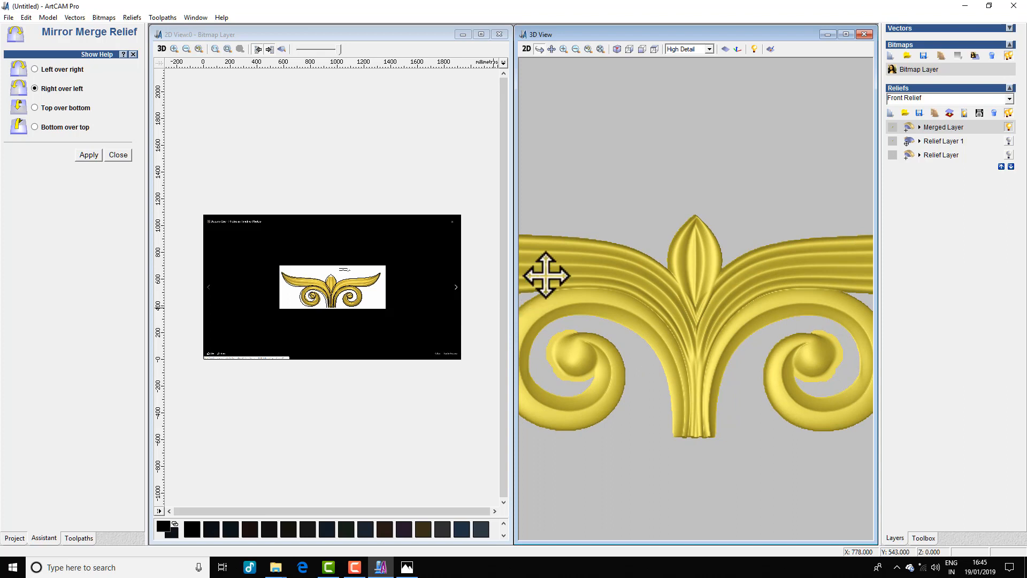
scroll(626, 360, down, 3)
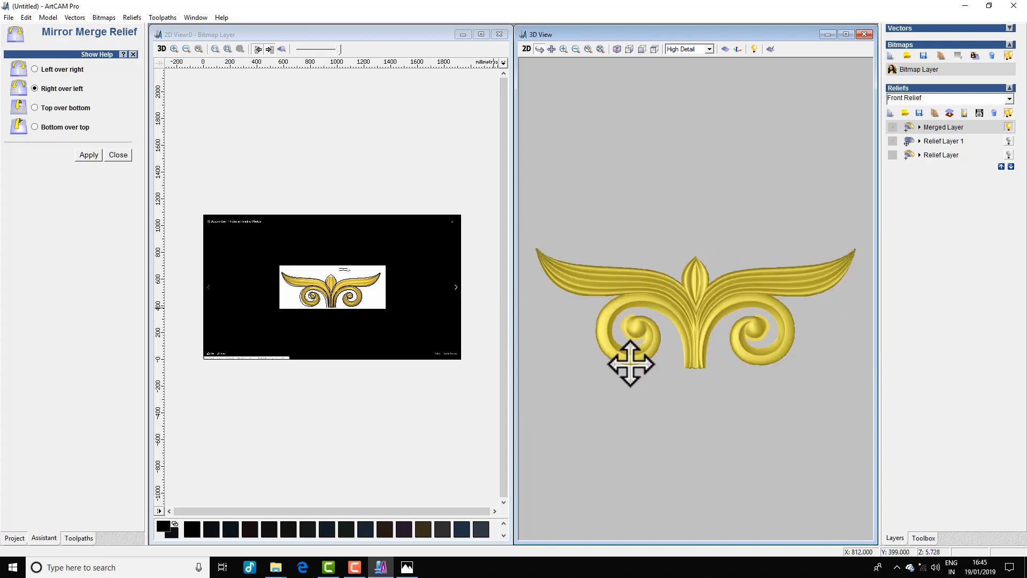